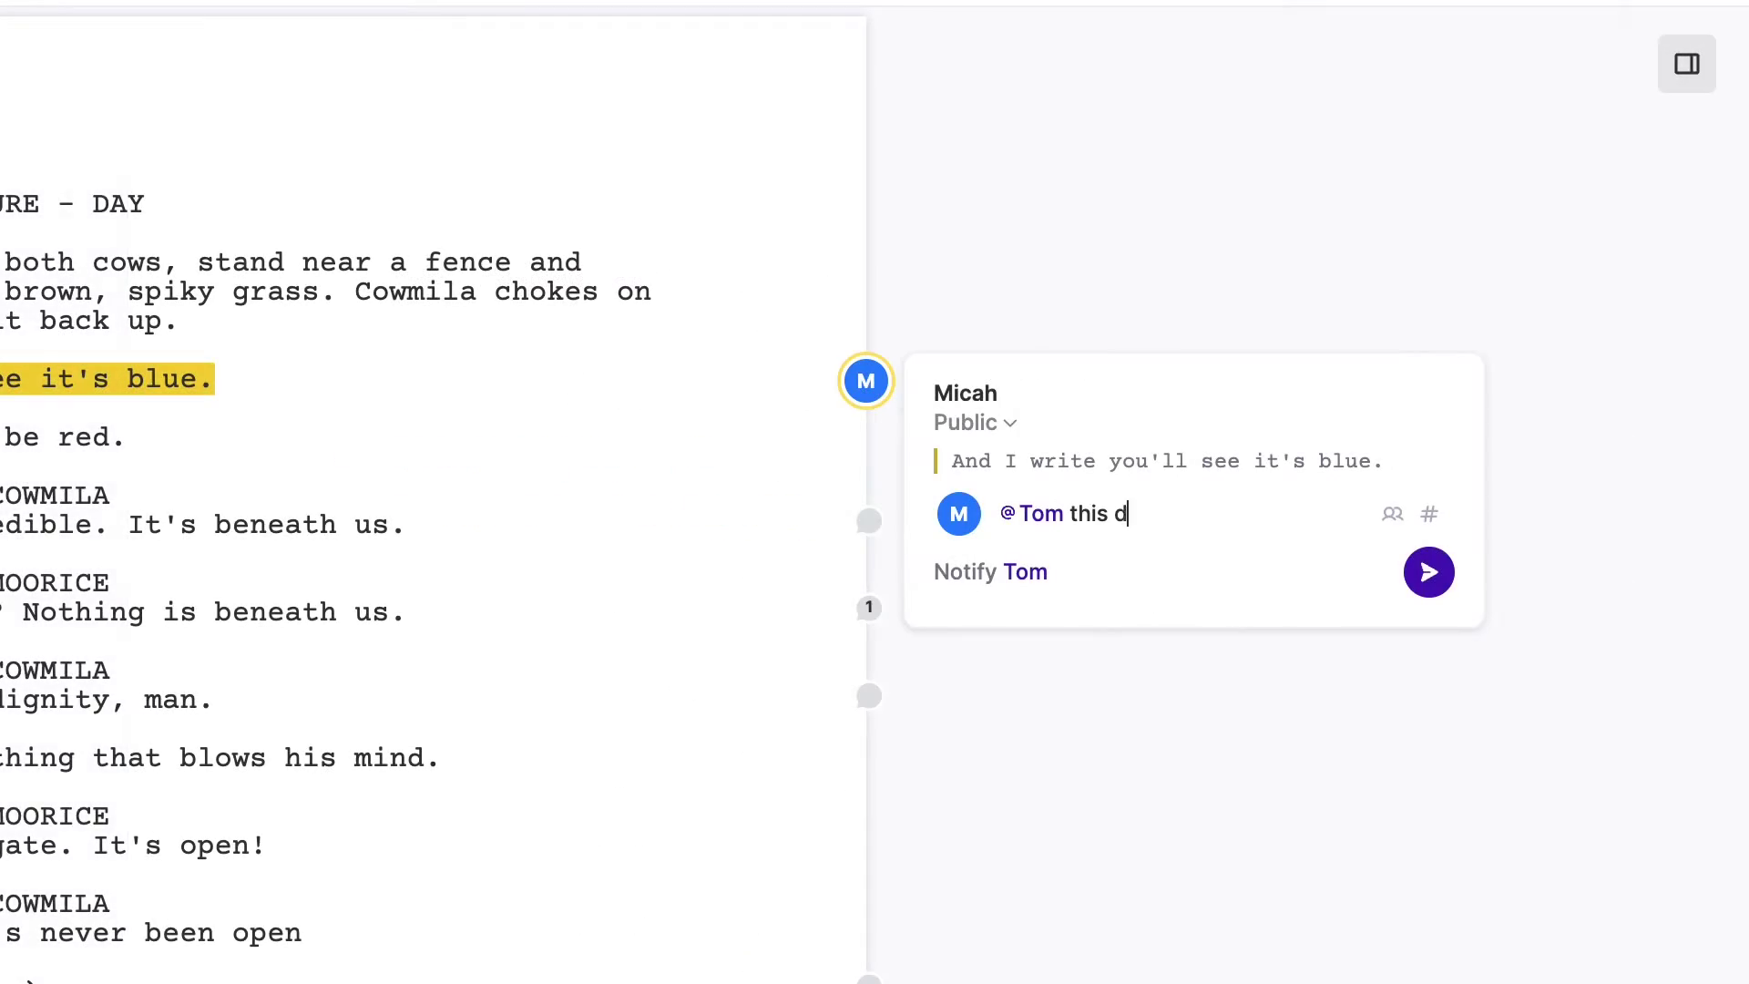
Invite a collaborator to the script by entering their e-mail address as a pending invitee.
text(oesn't make sen)
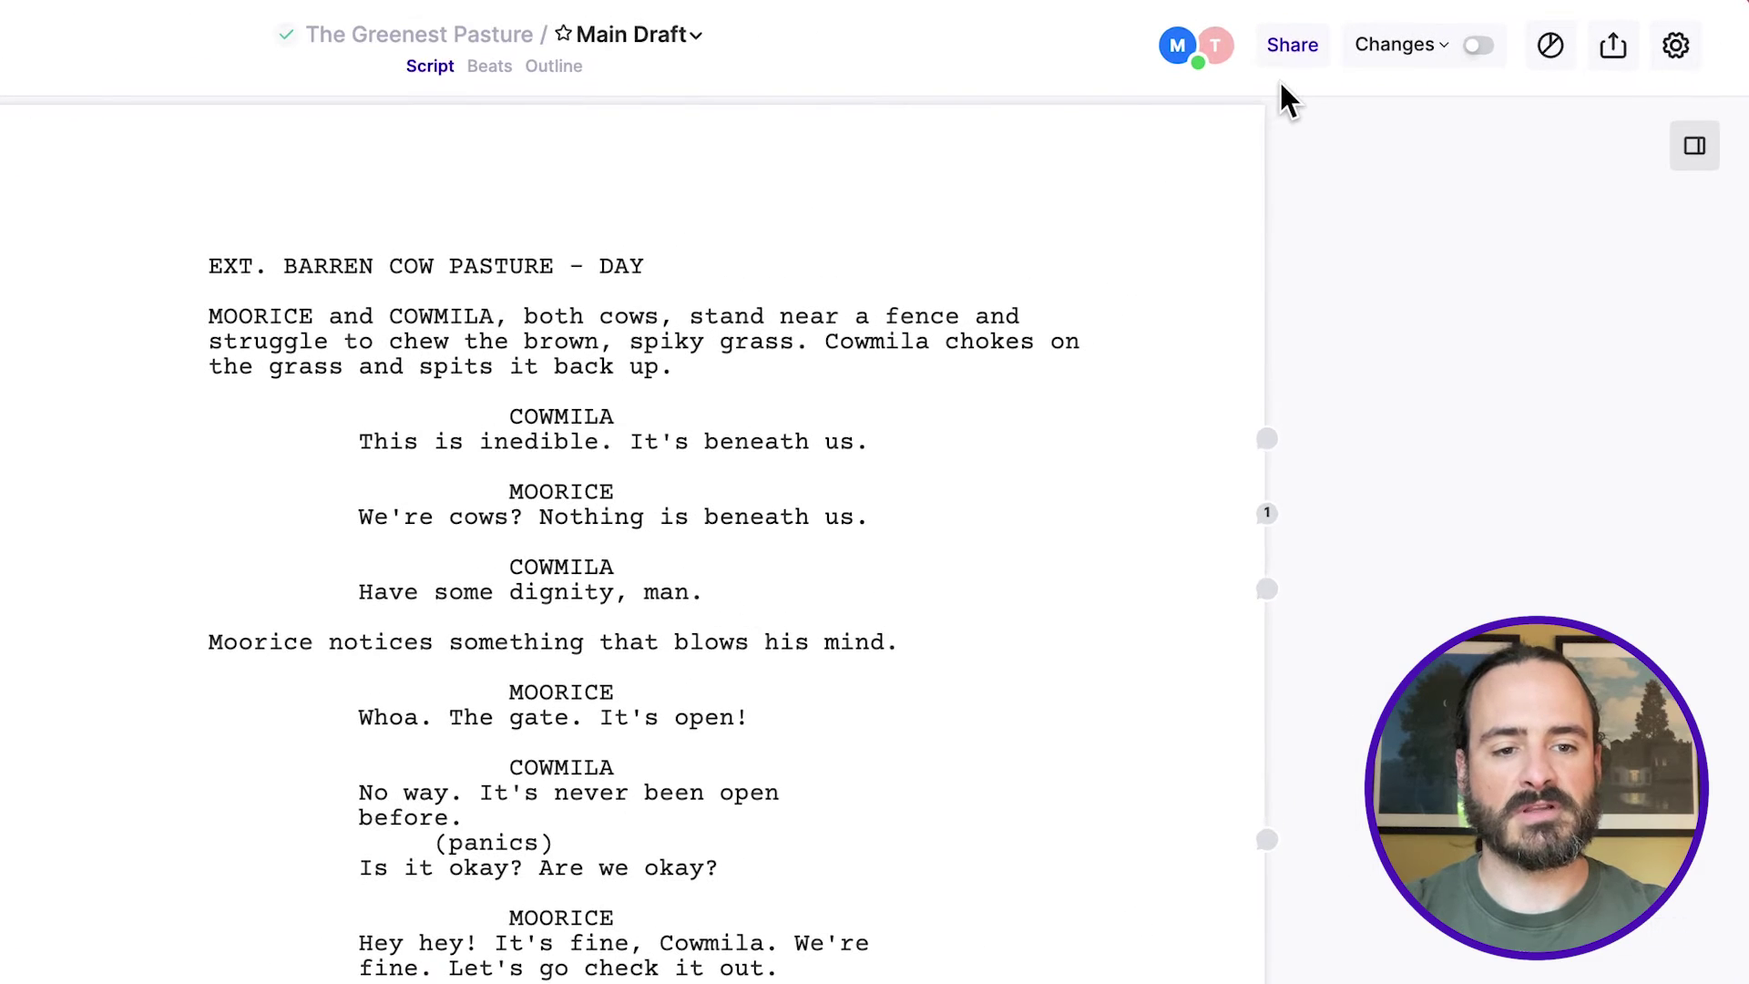
click(1287, 52)
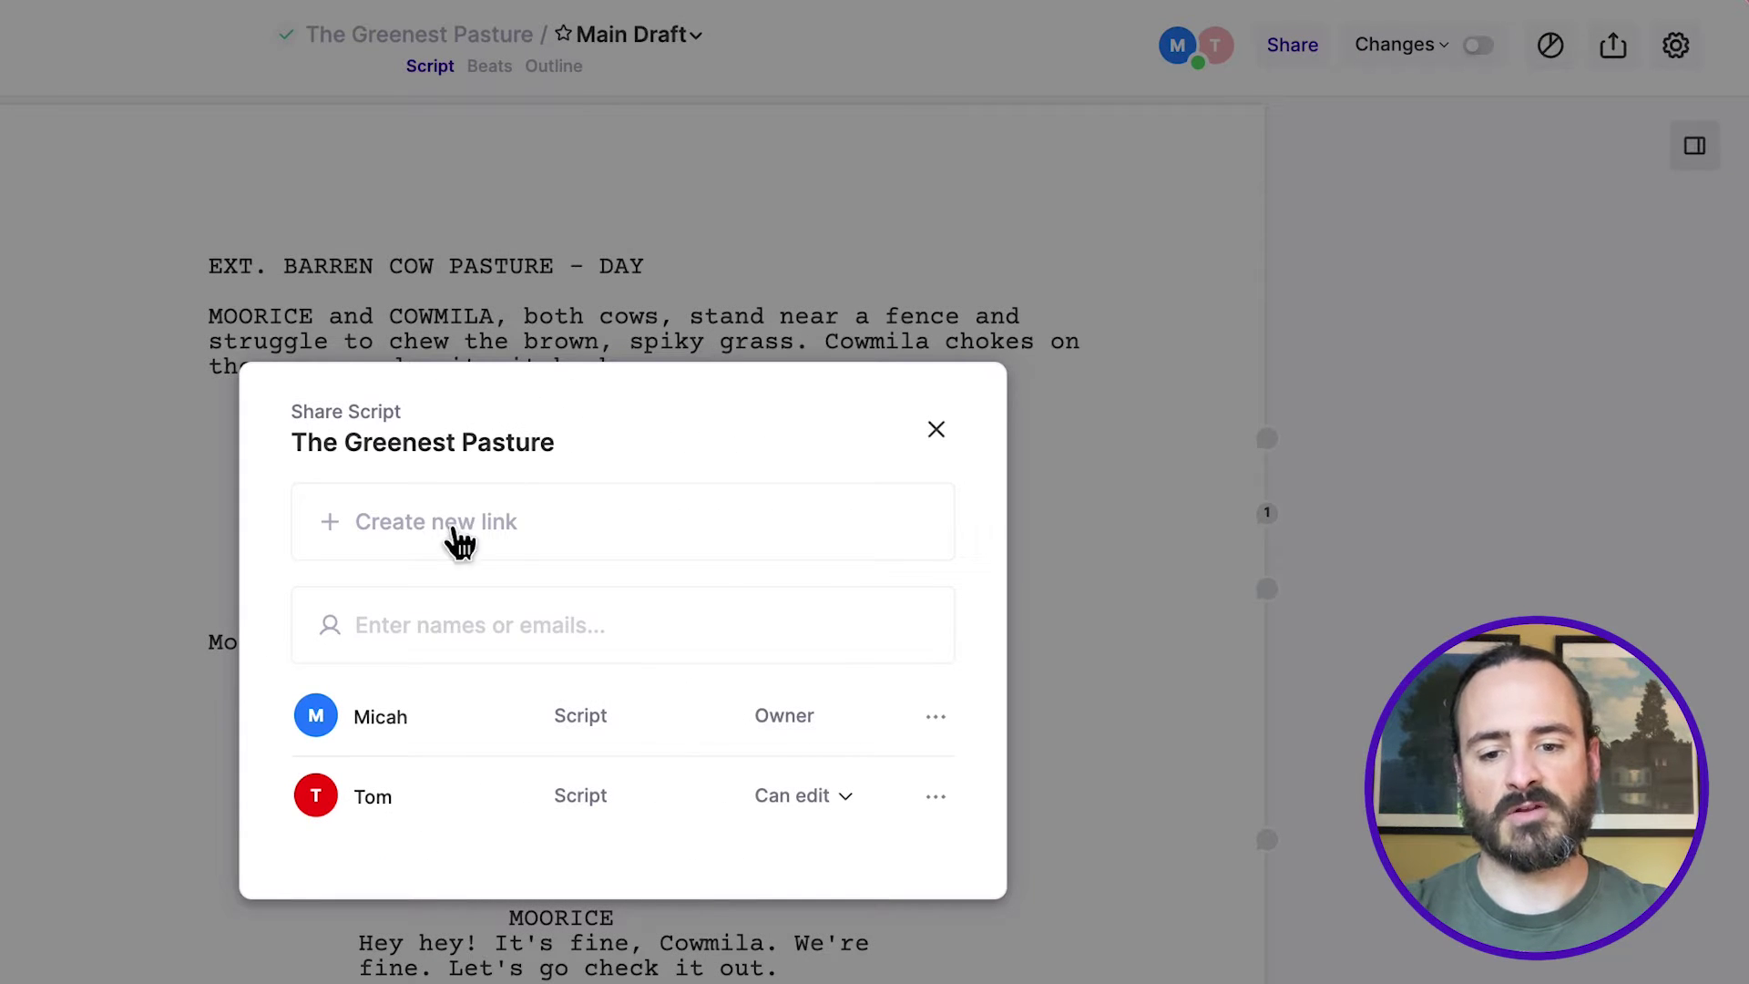
click(427, 626)
text(exa)
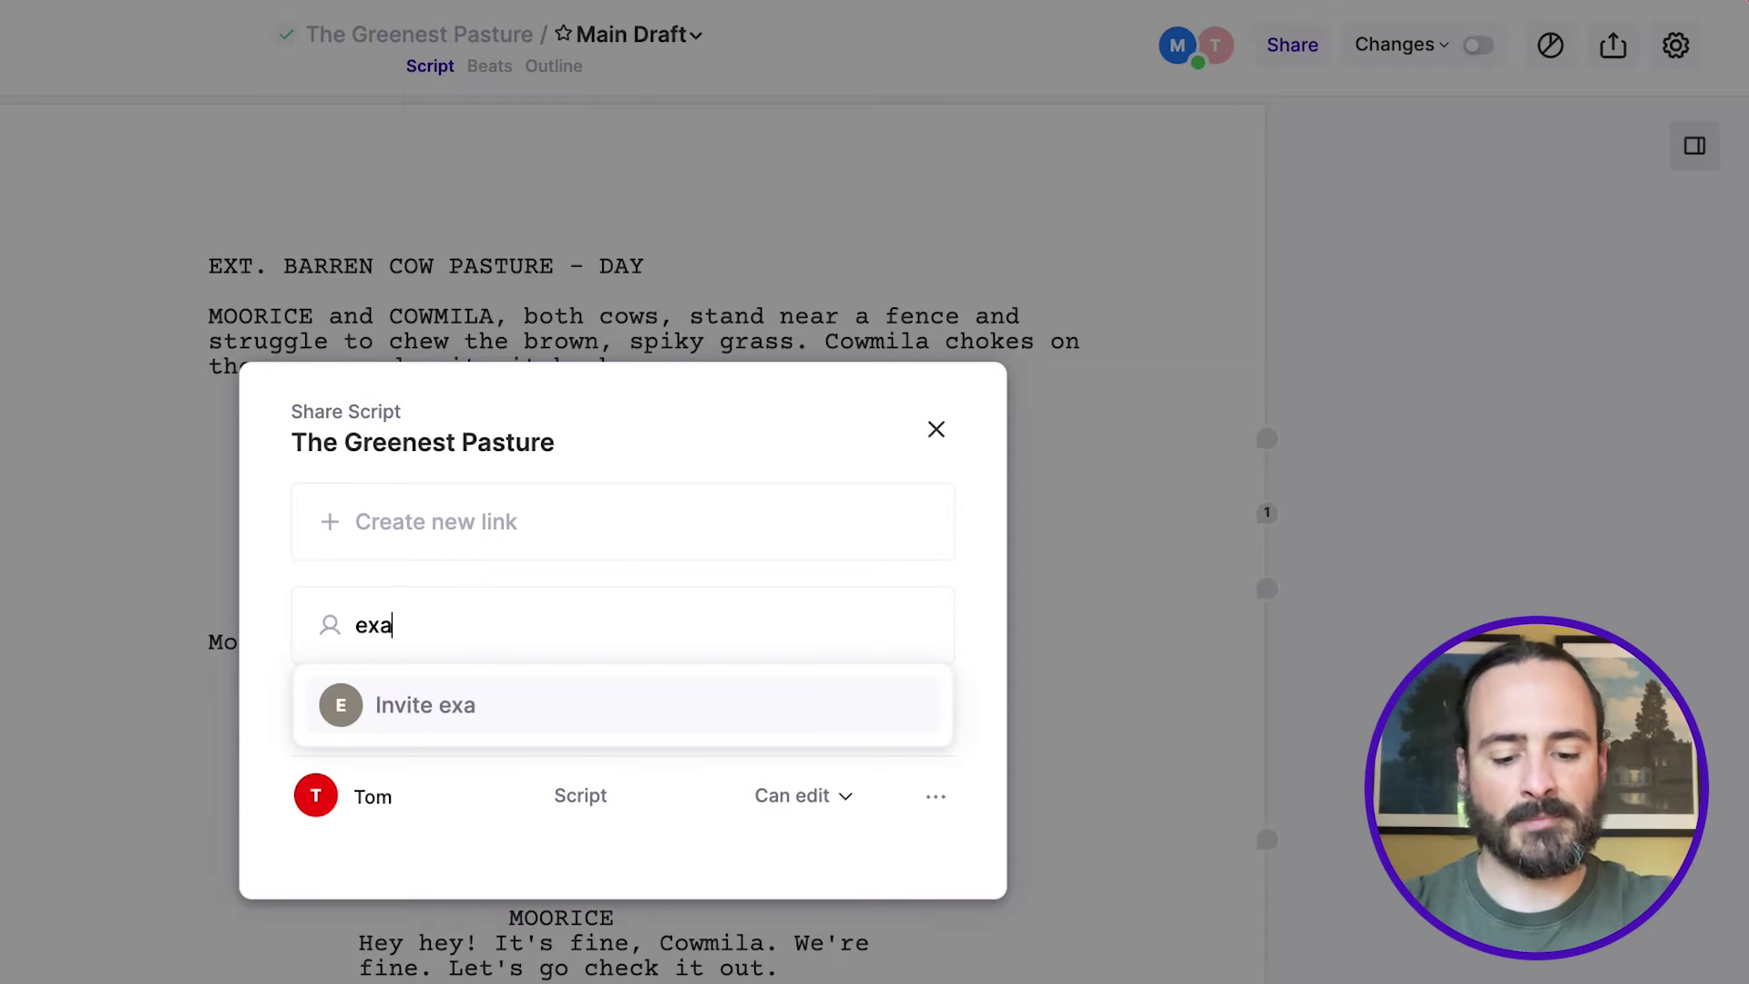
text(mple@email.com)
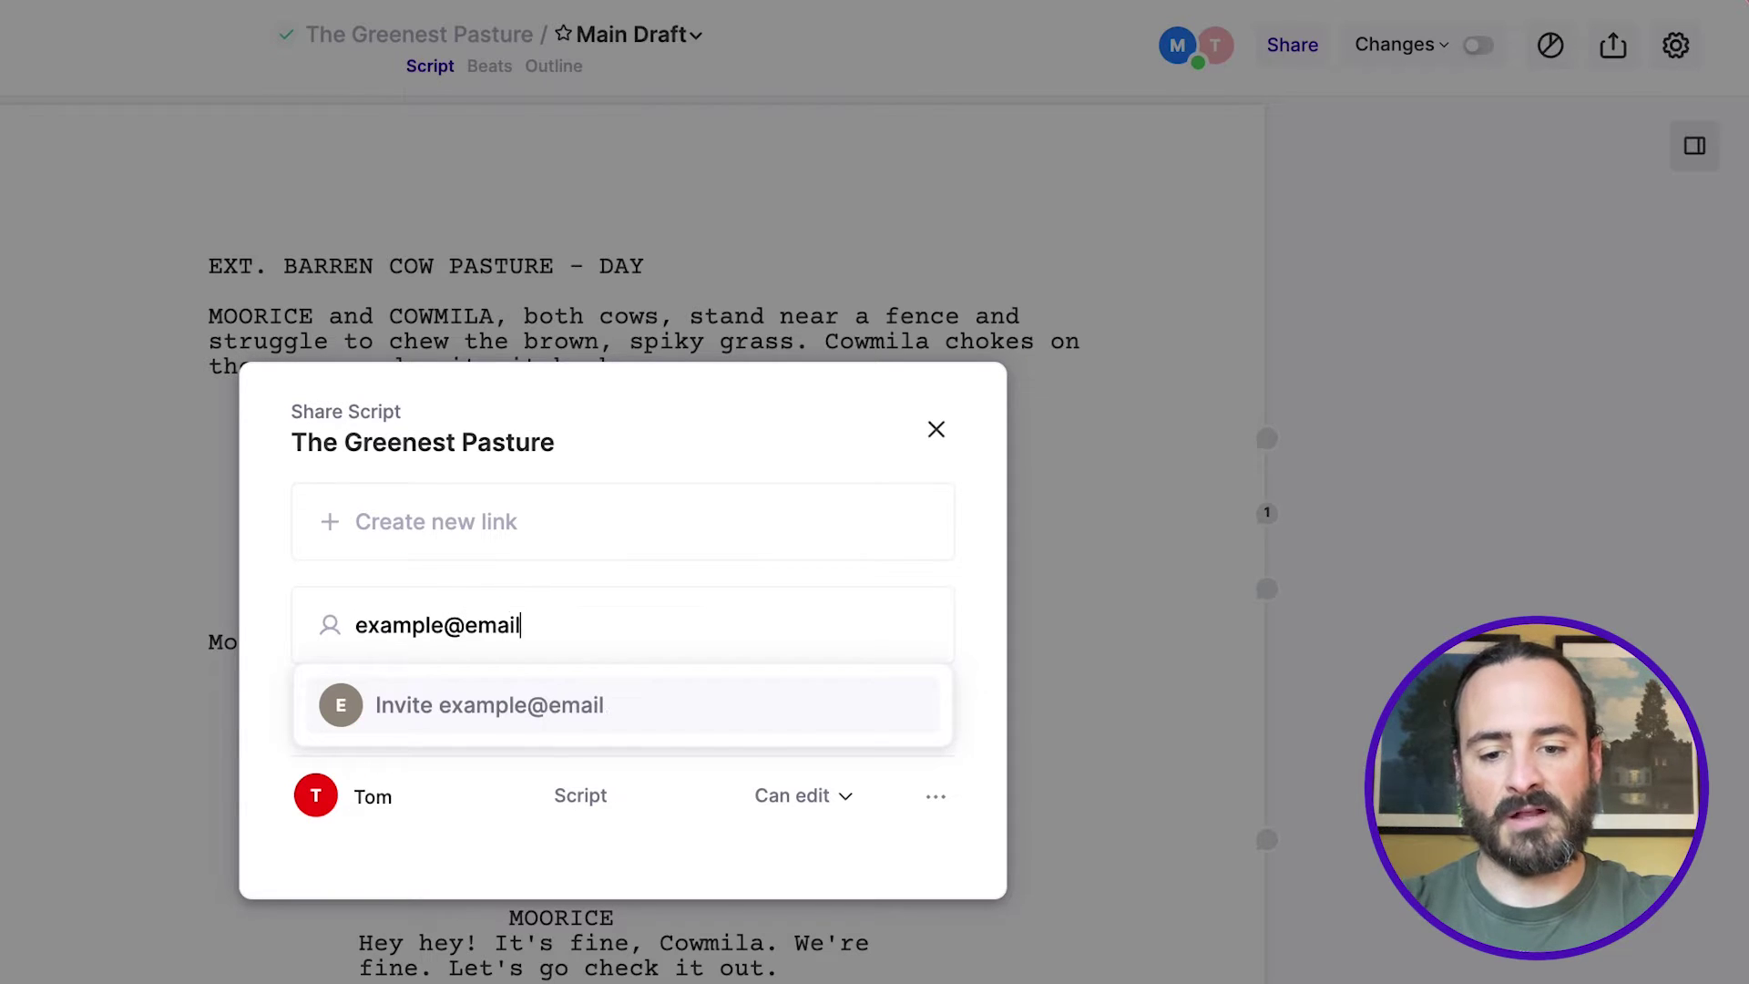
click(483, 709)
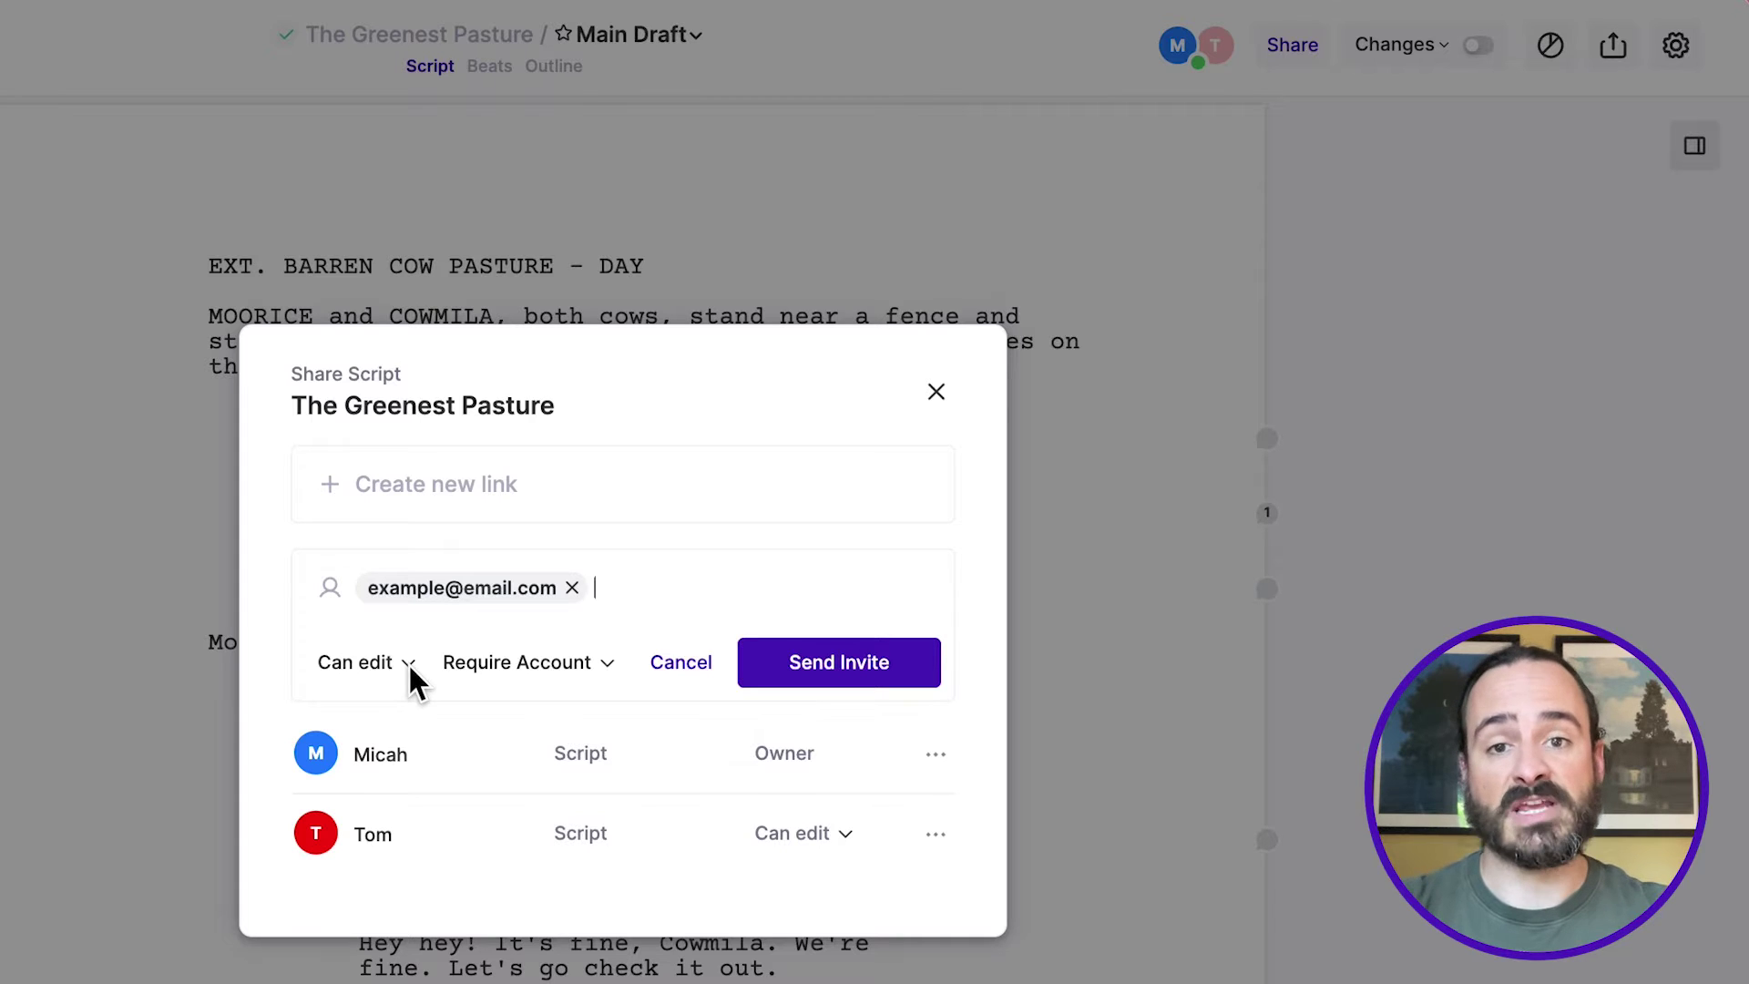
click(409, 665)
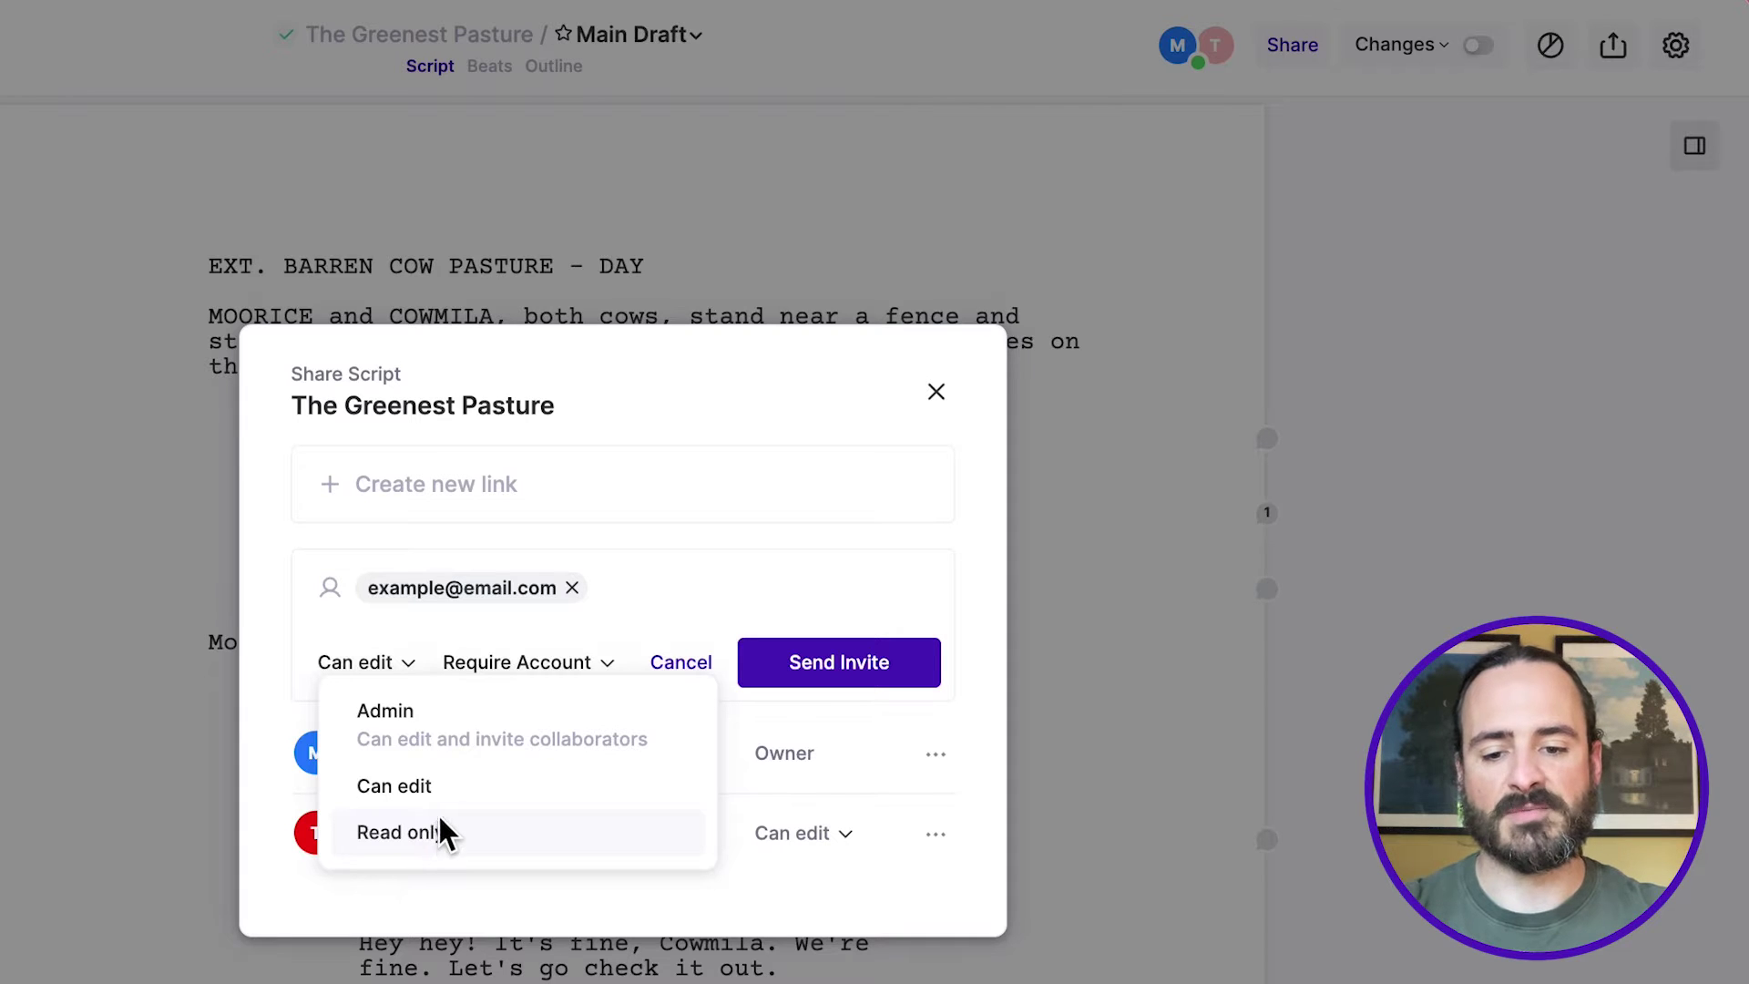
Review the Admin, Can edit and Read only options and keep the invitee at Can edit.
click(262, 729)
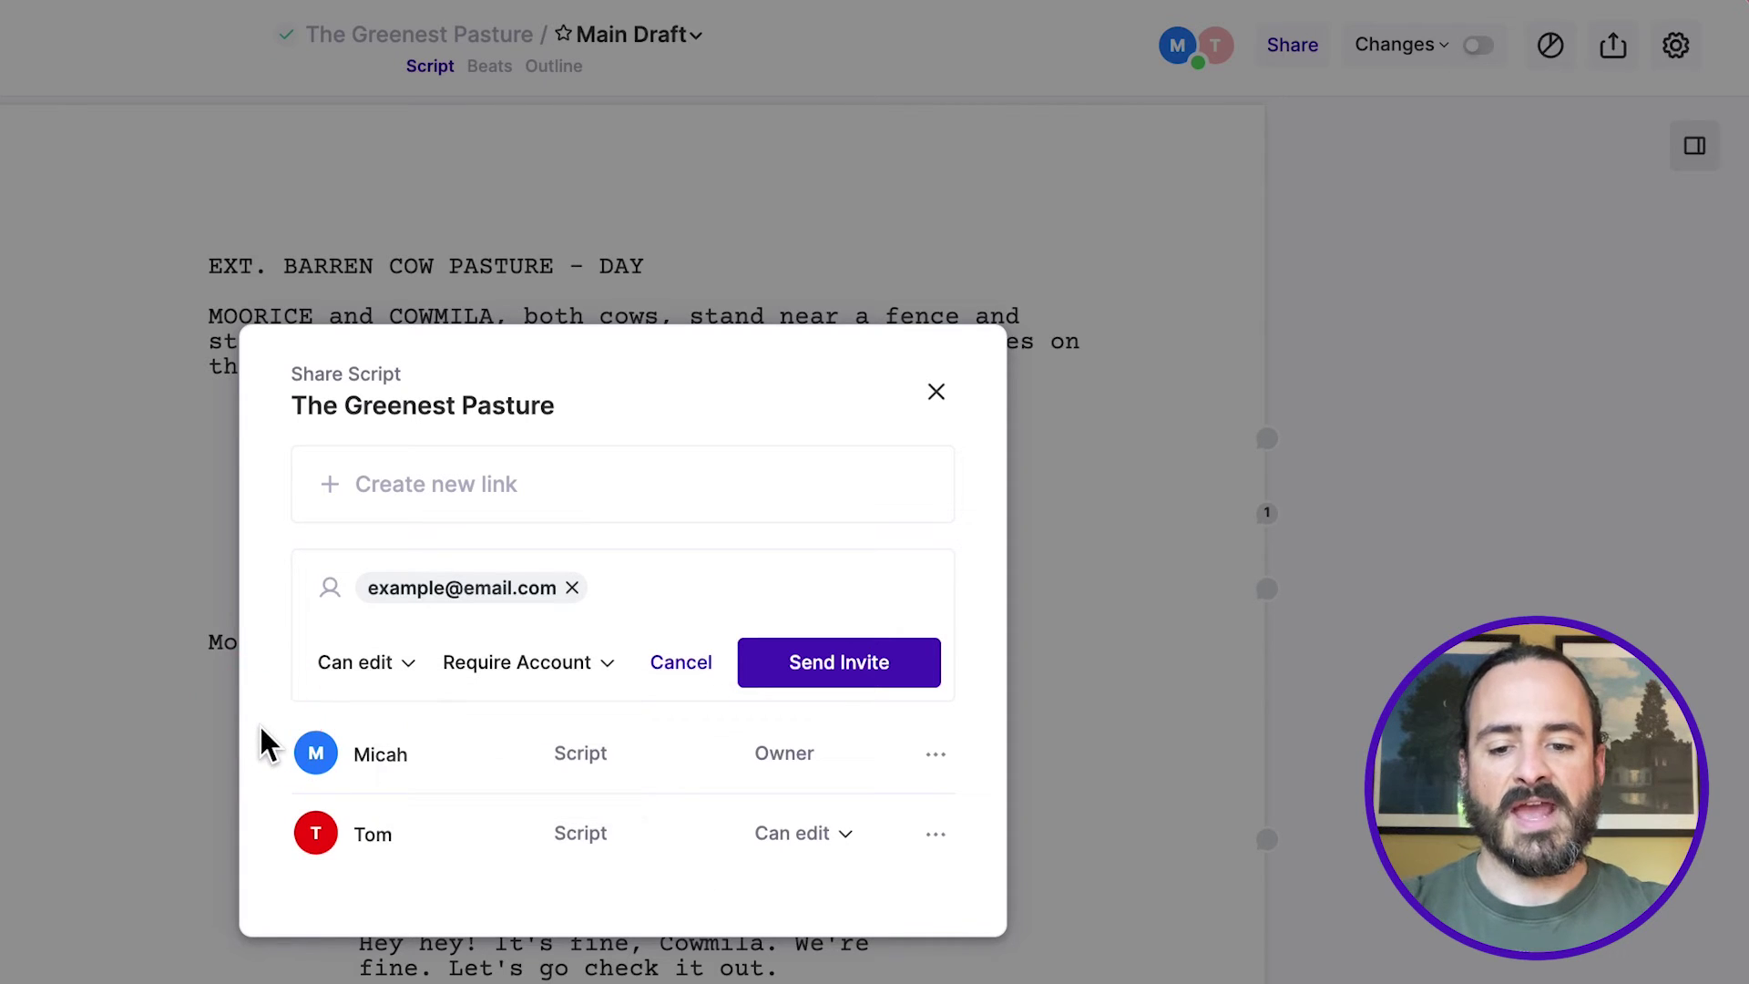
Set Require Account to Guest and replace the placeholder with the guest's full name.
click(608, 664)
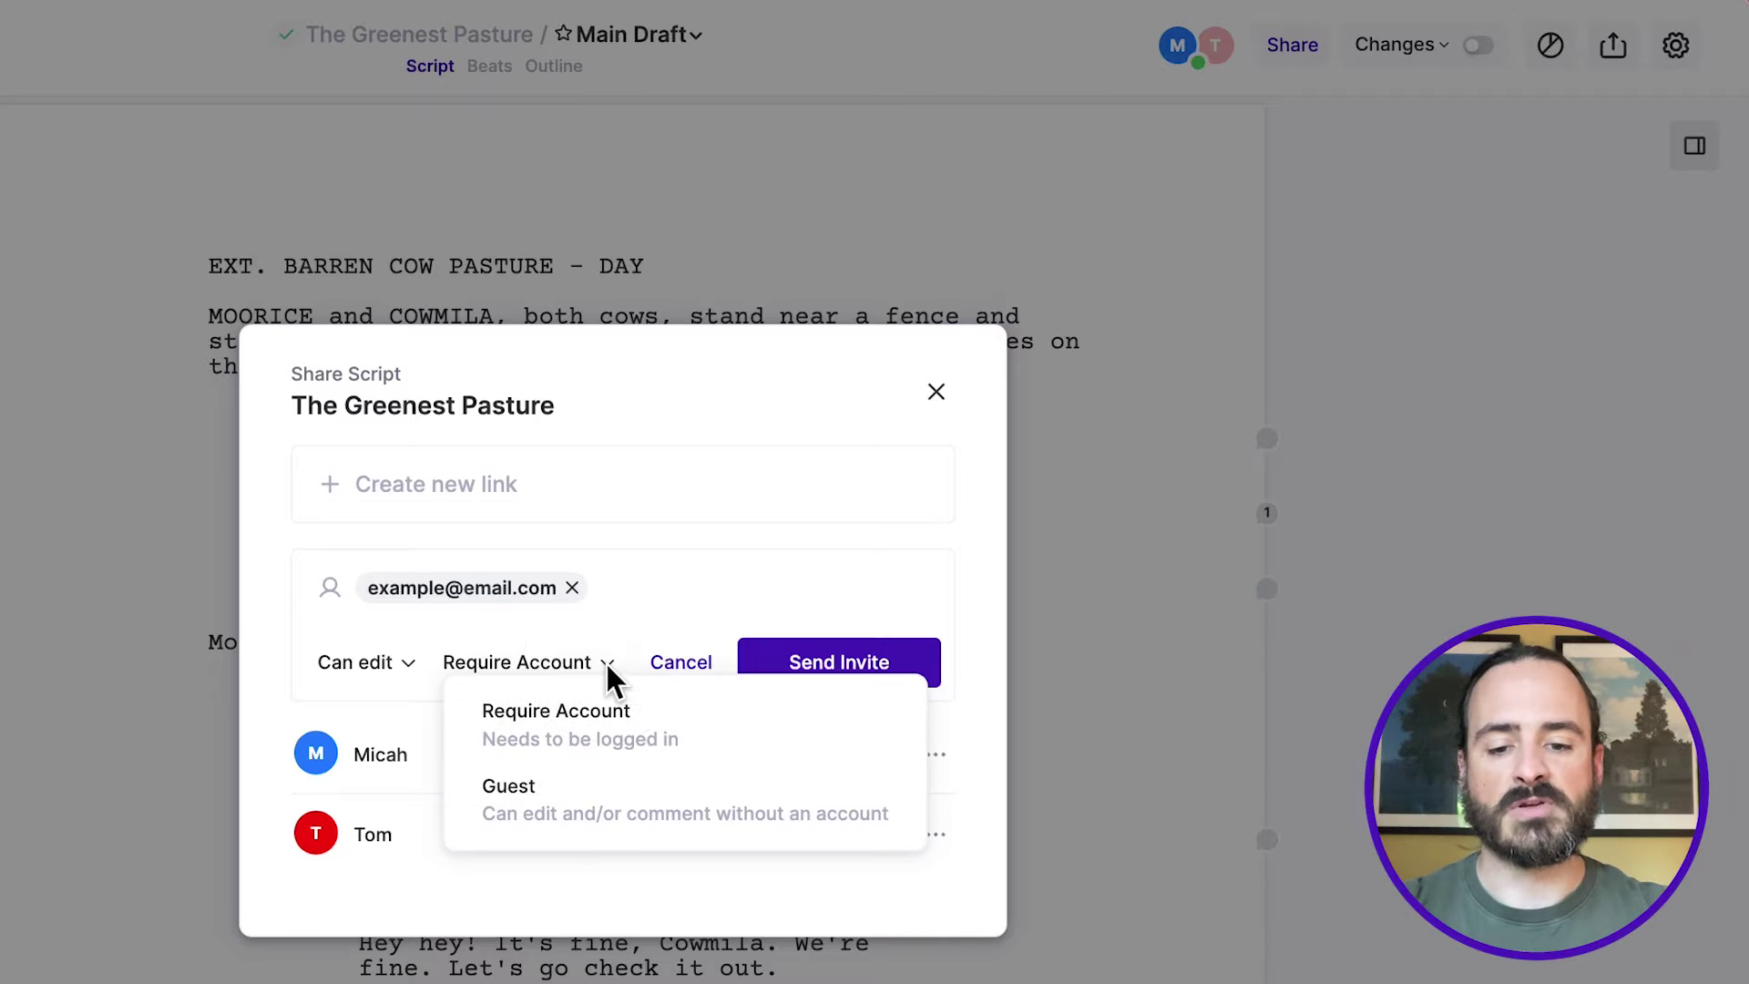
click(658, 807)
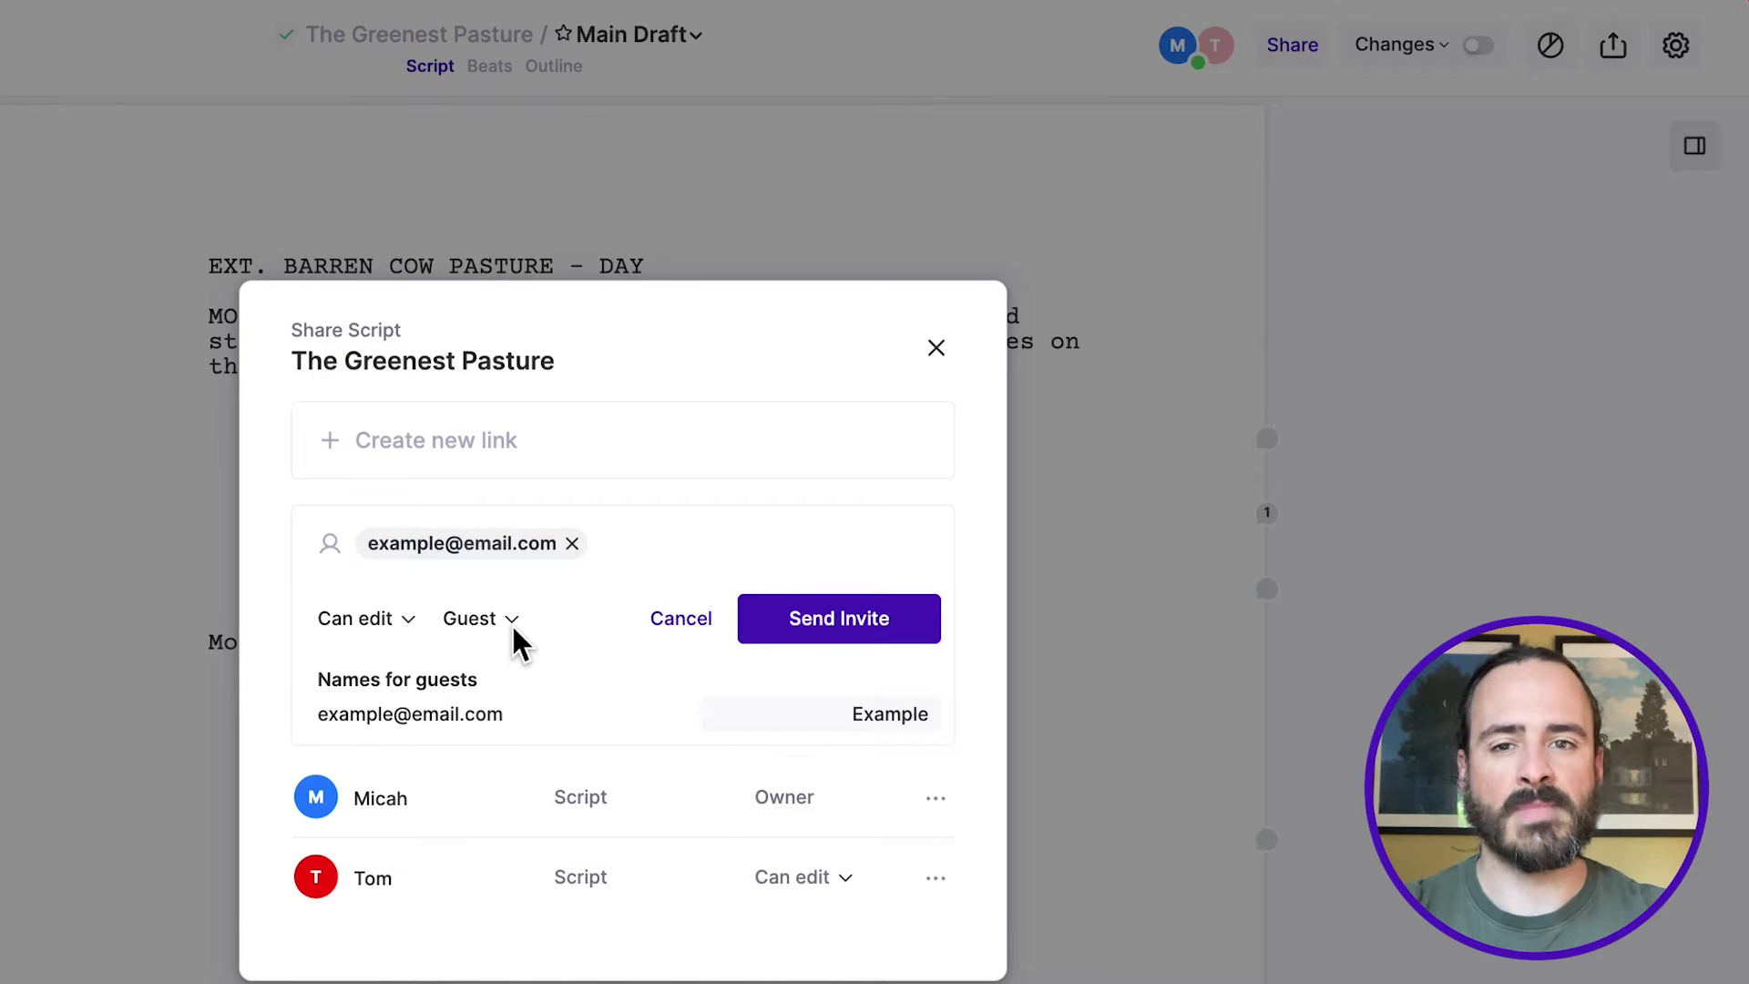
click(890, 714)
double_click(890, 714)
text(Franklin D )
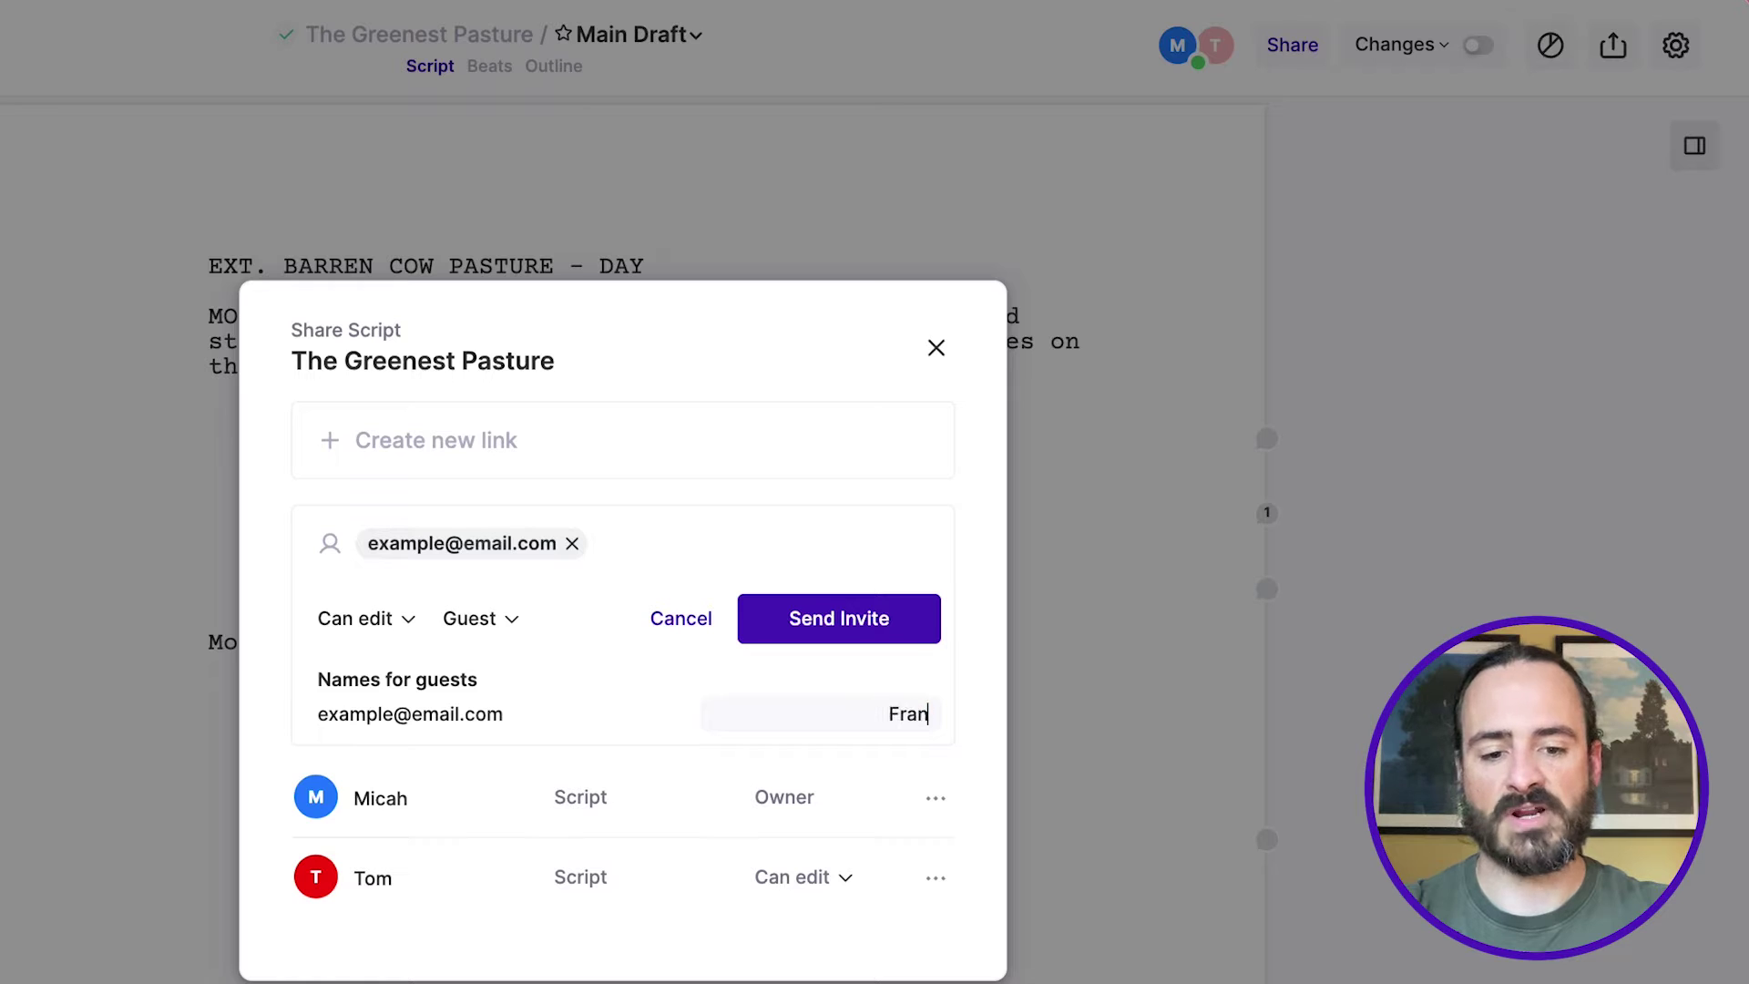
text(Writervelt)
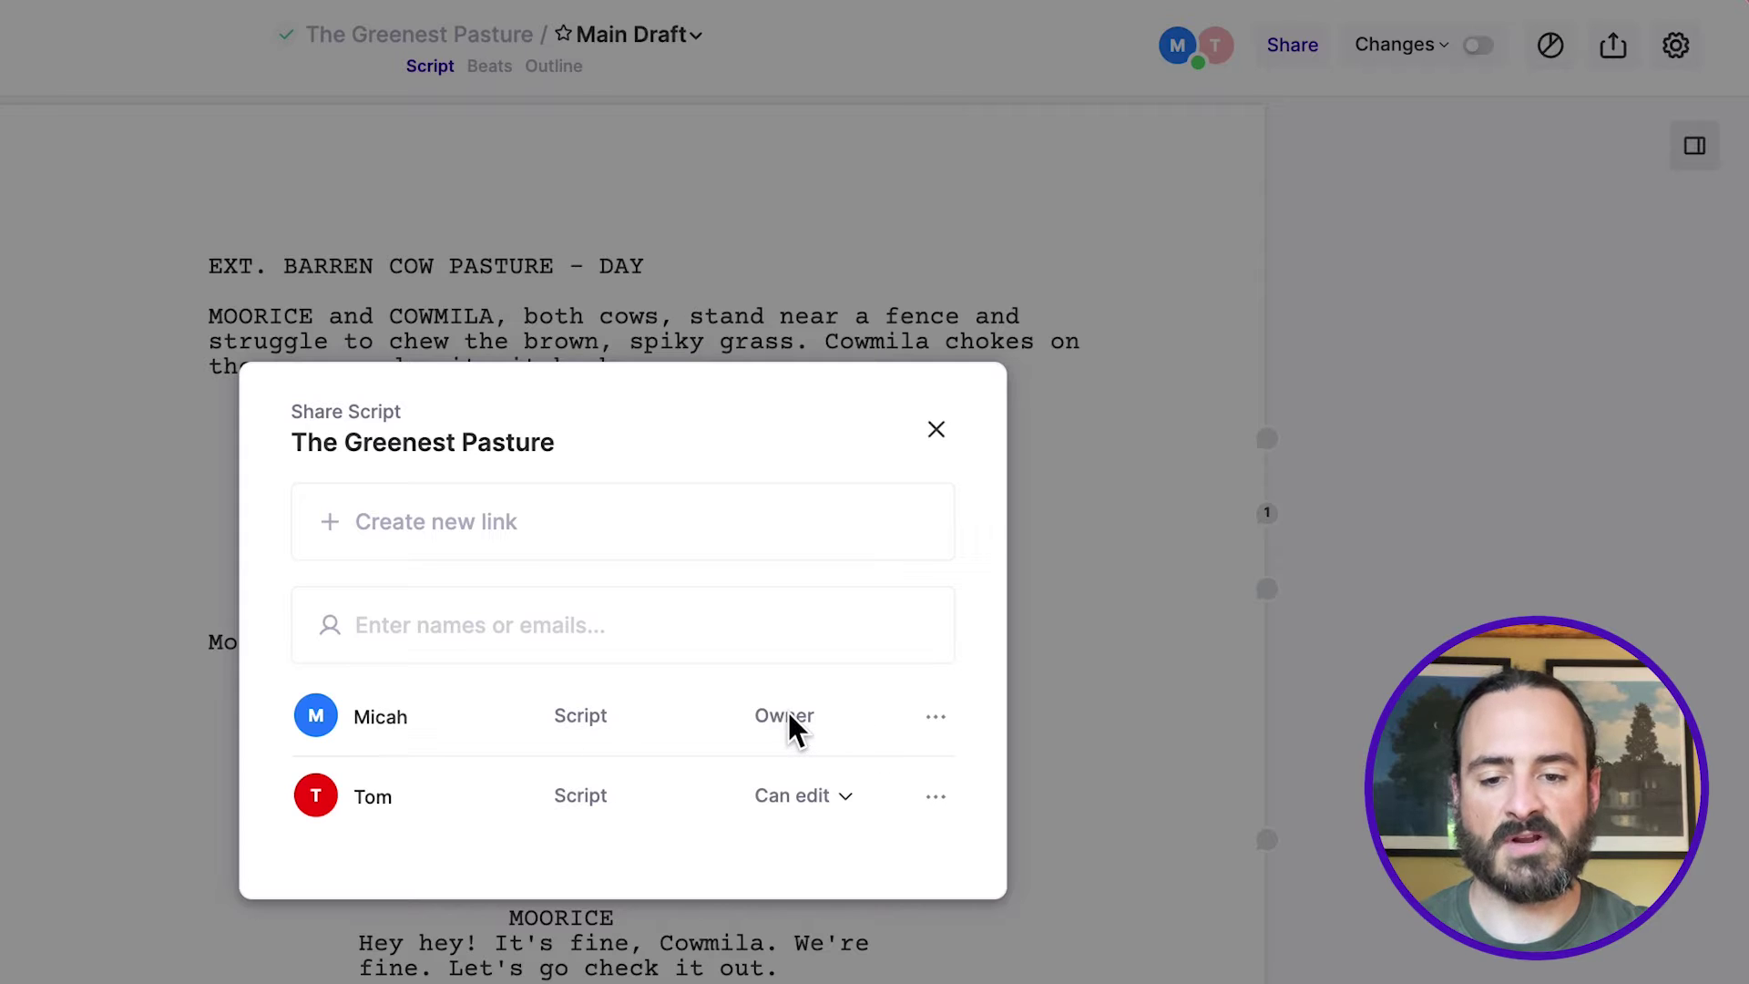
click(844, 798)
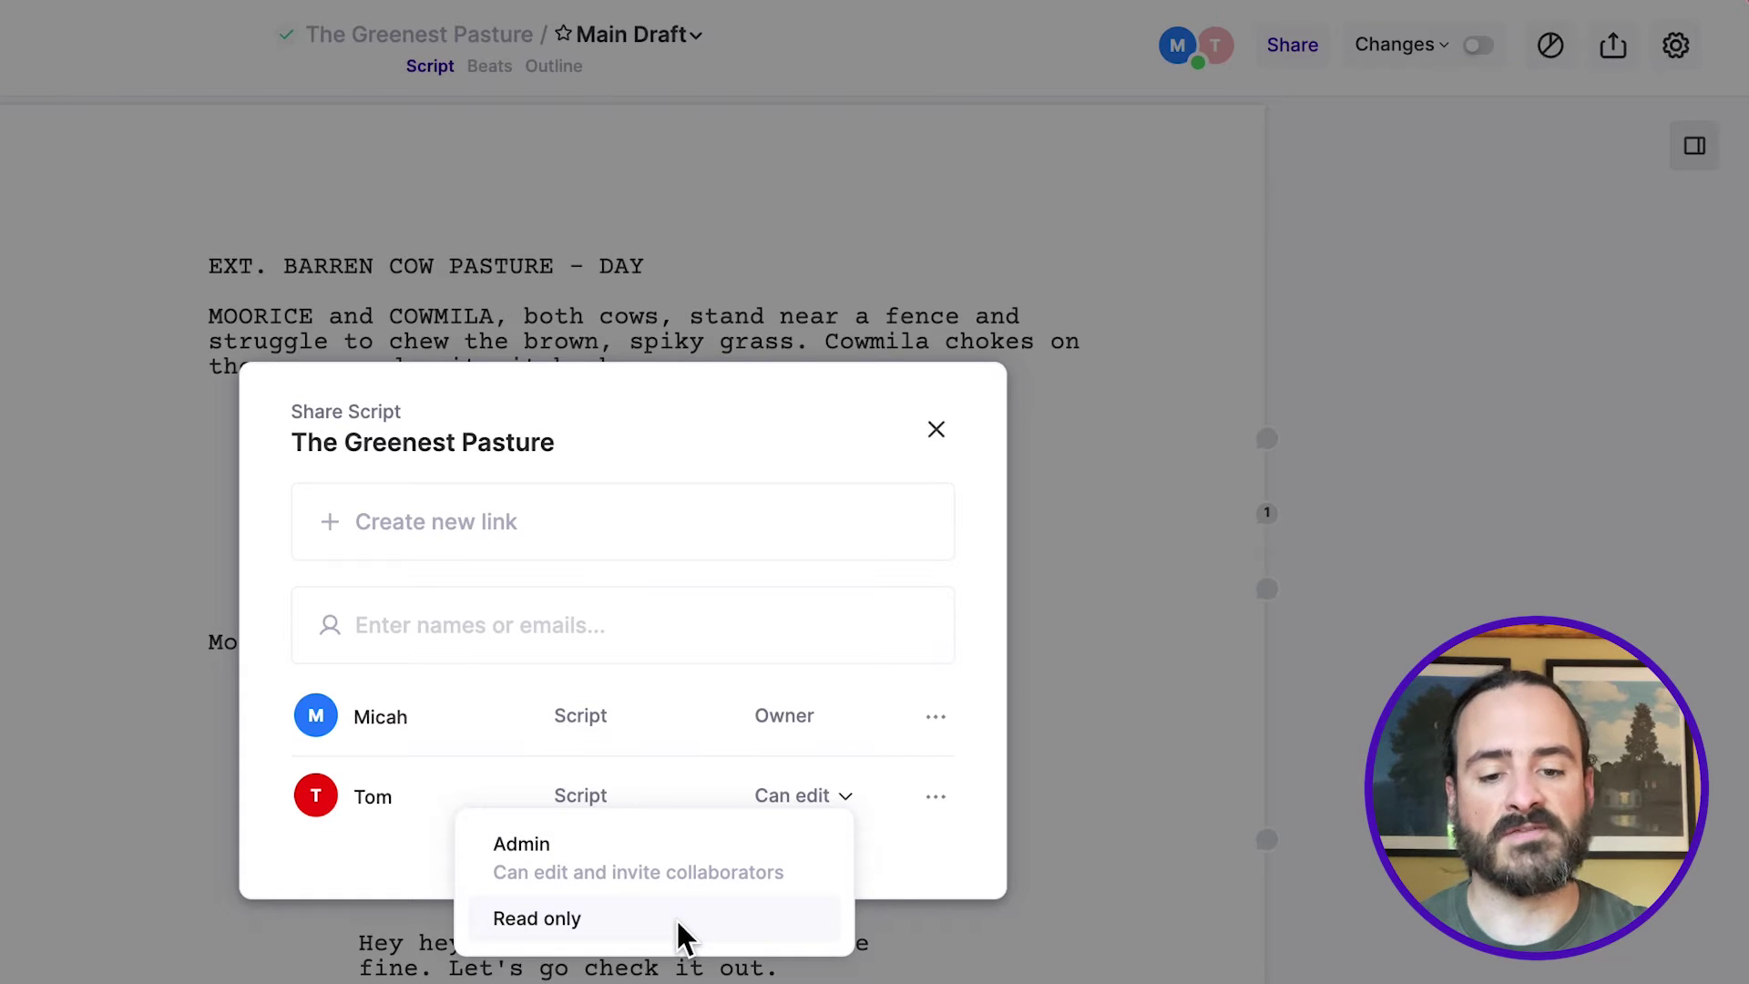
click(993, 898)
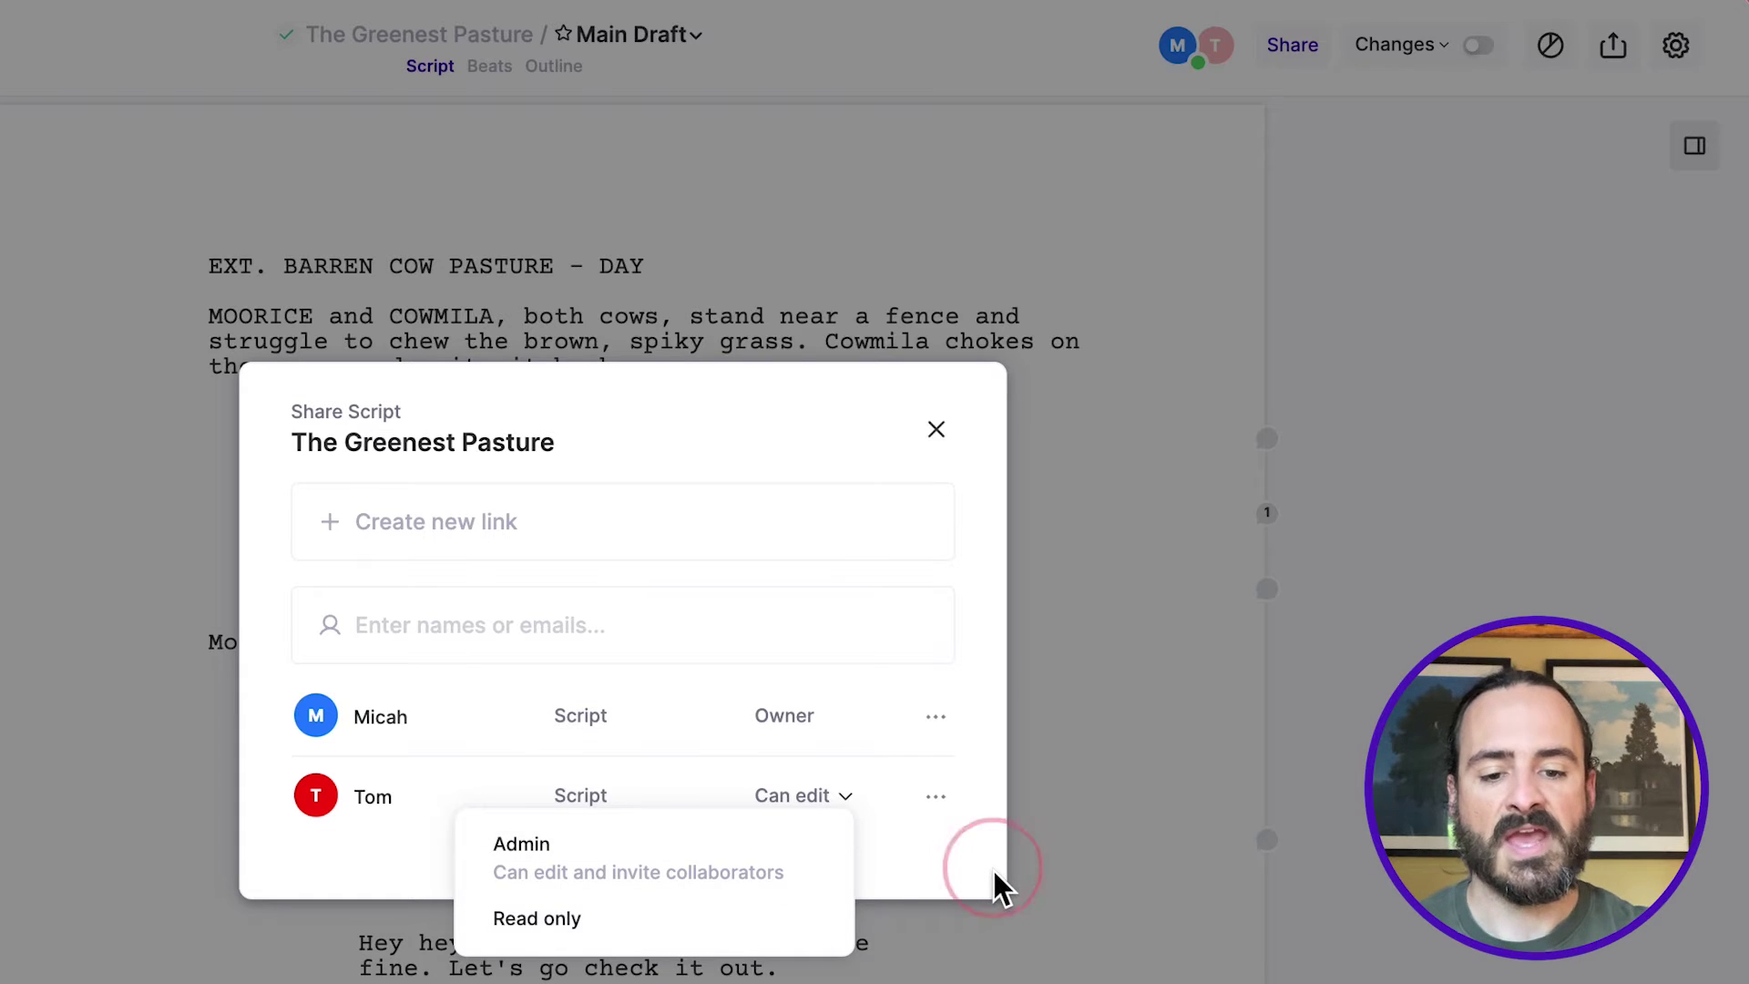
click(939, 800)
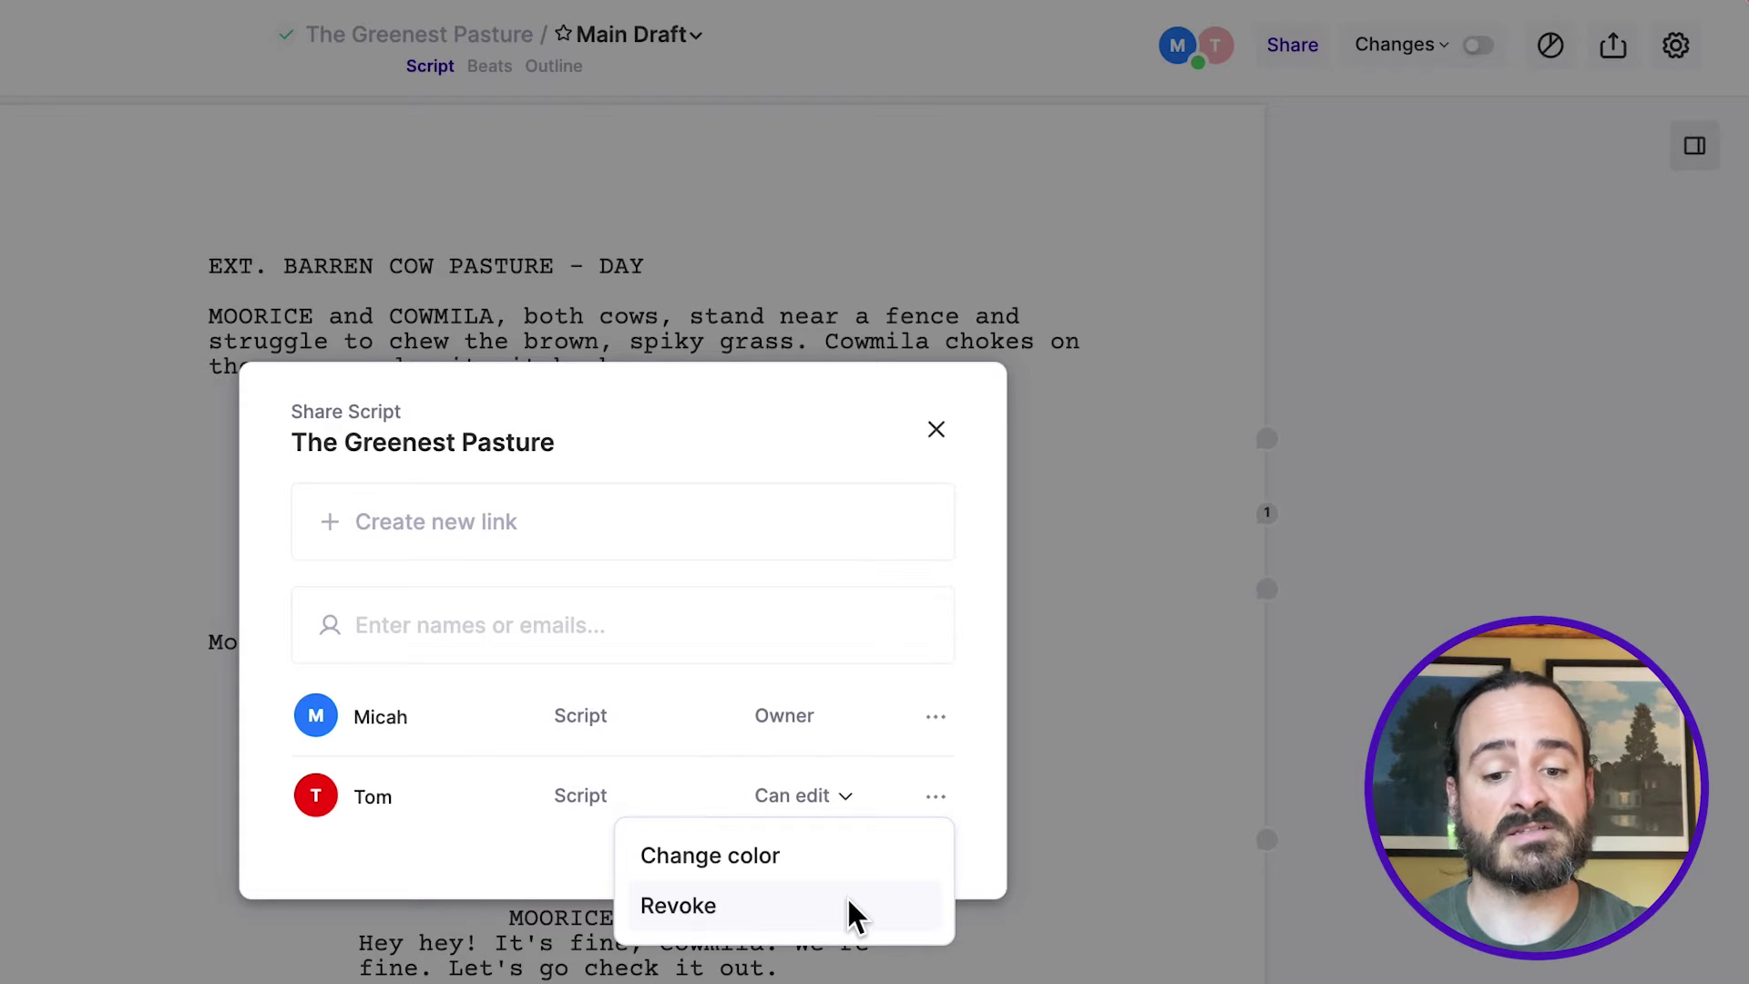
click(996, 789)
click(936, 800)
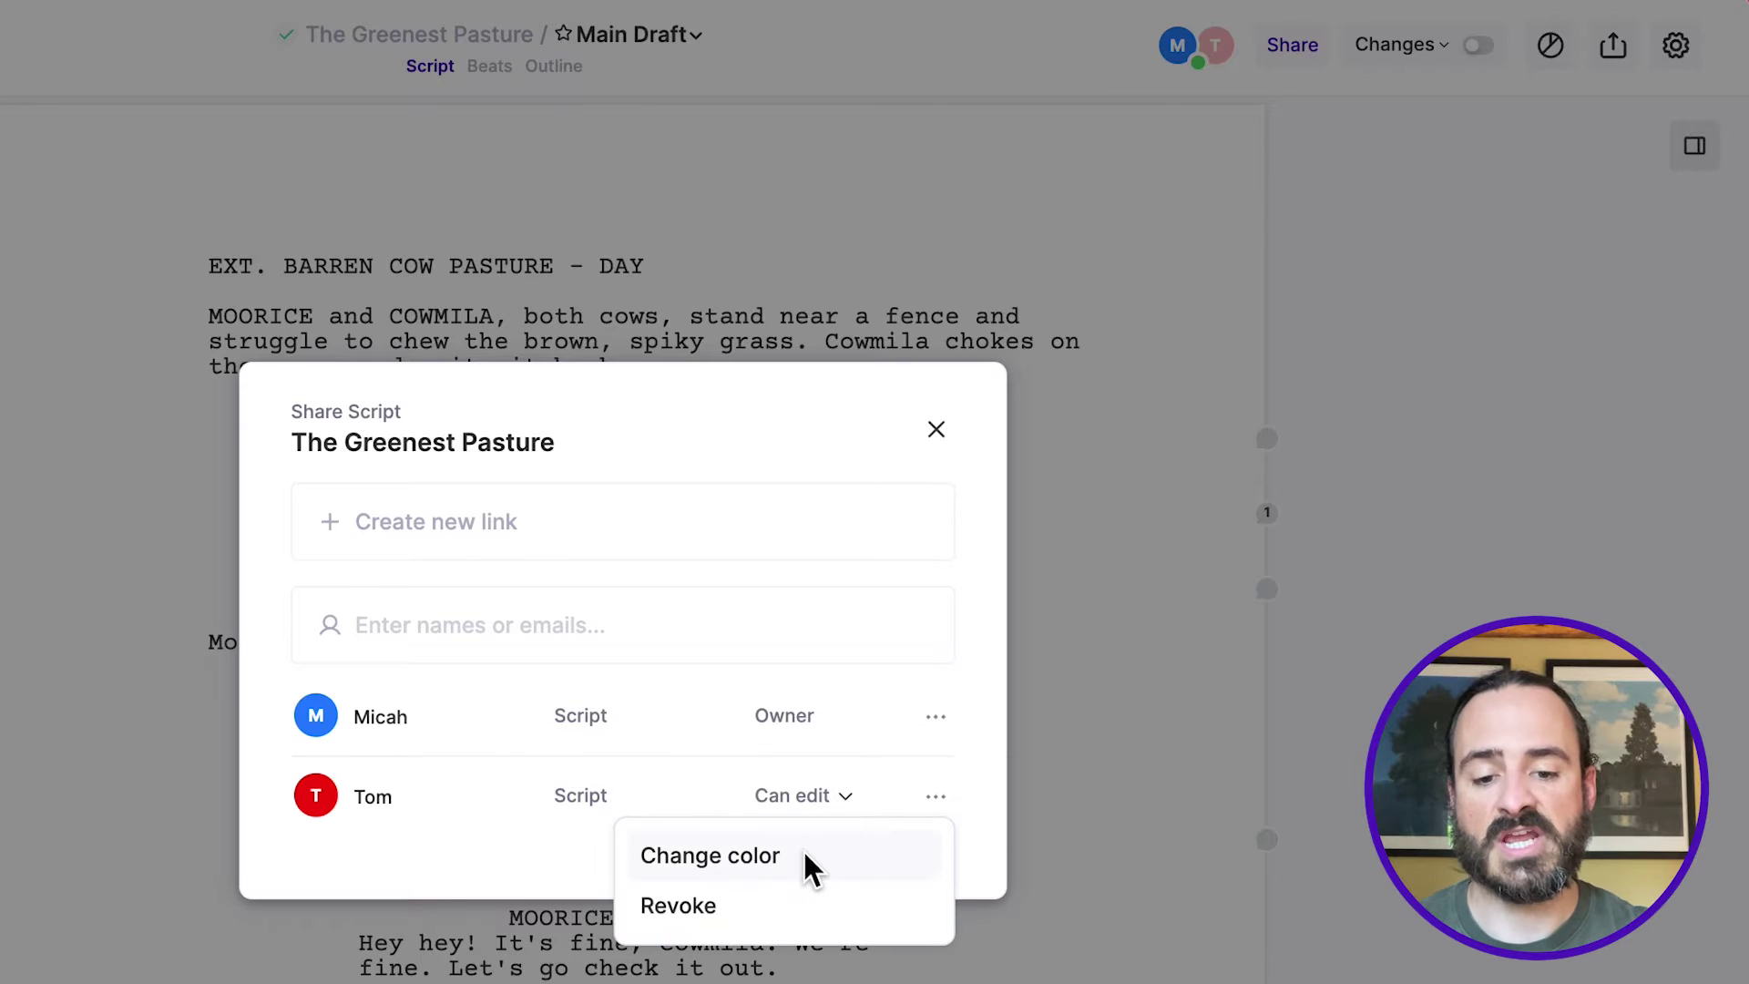
click(423, 884)
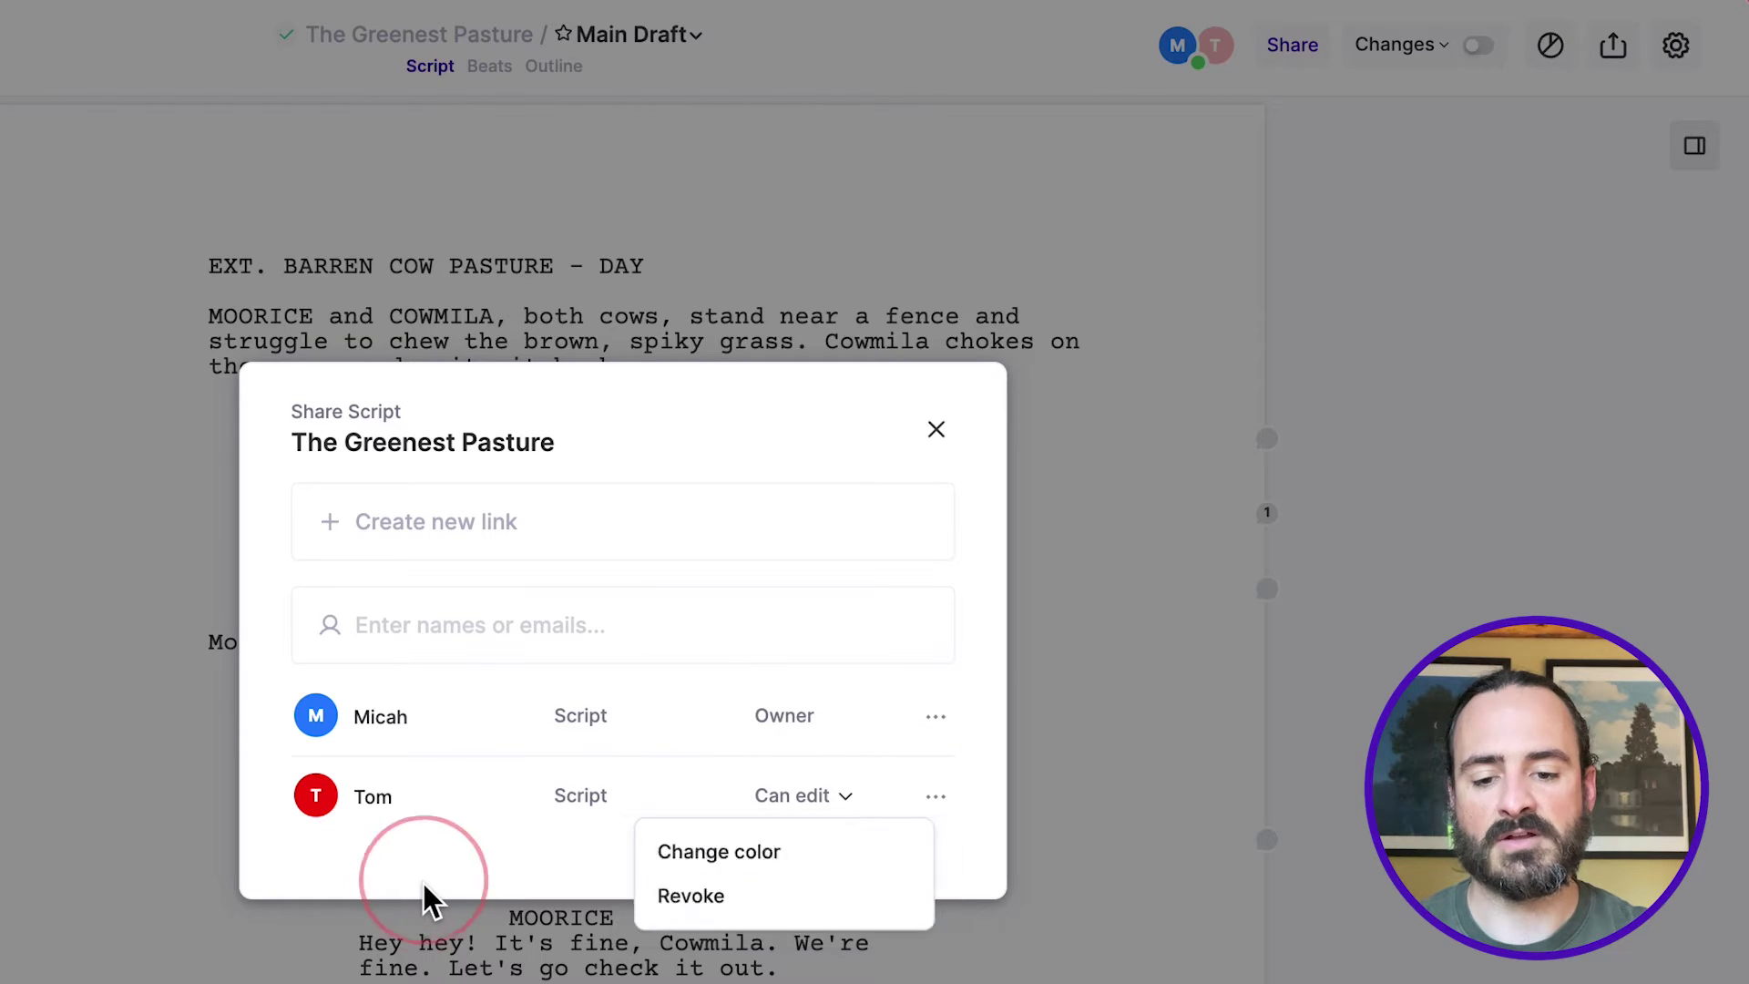
click(310, 799)
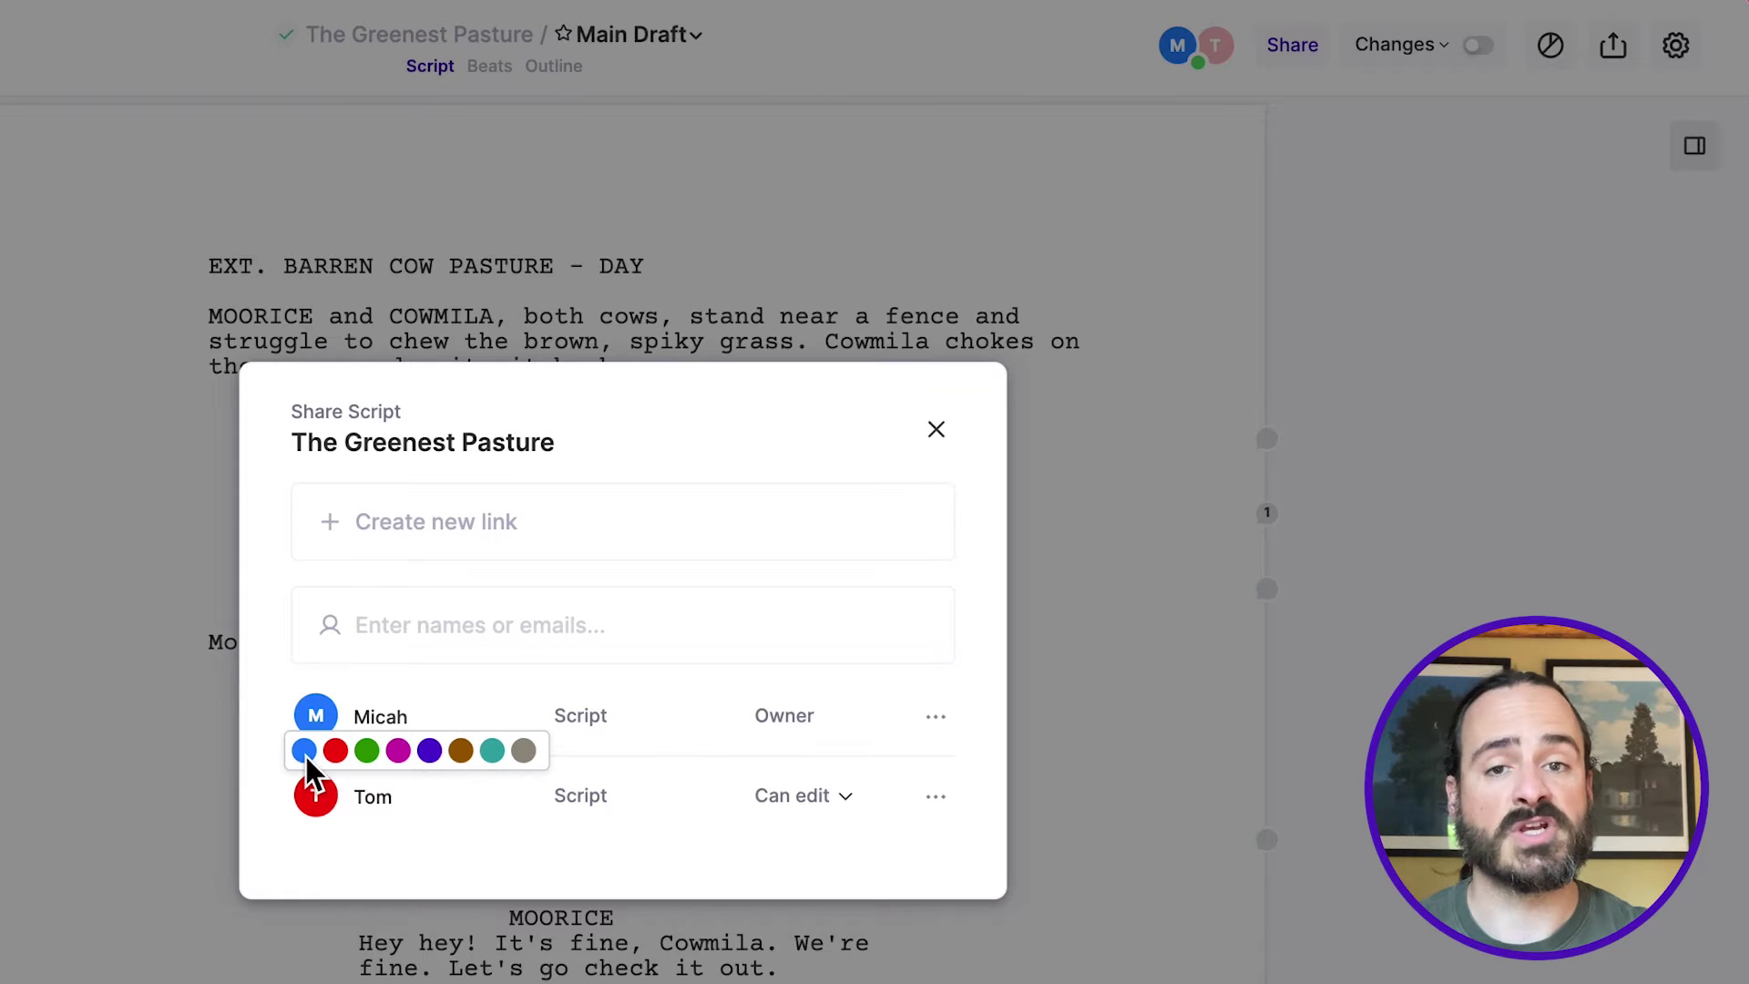
click(368, 751)
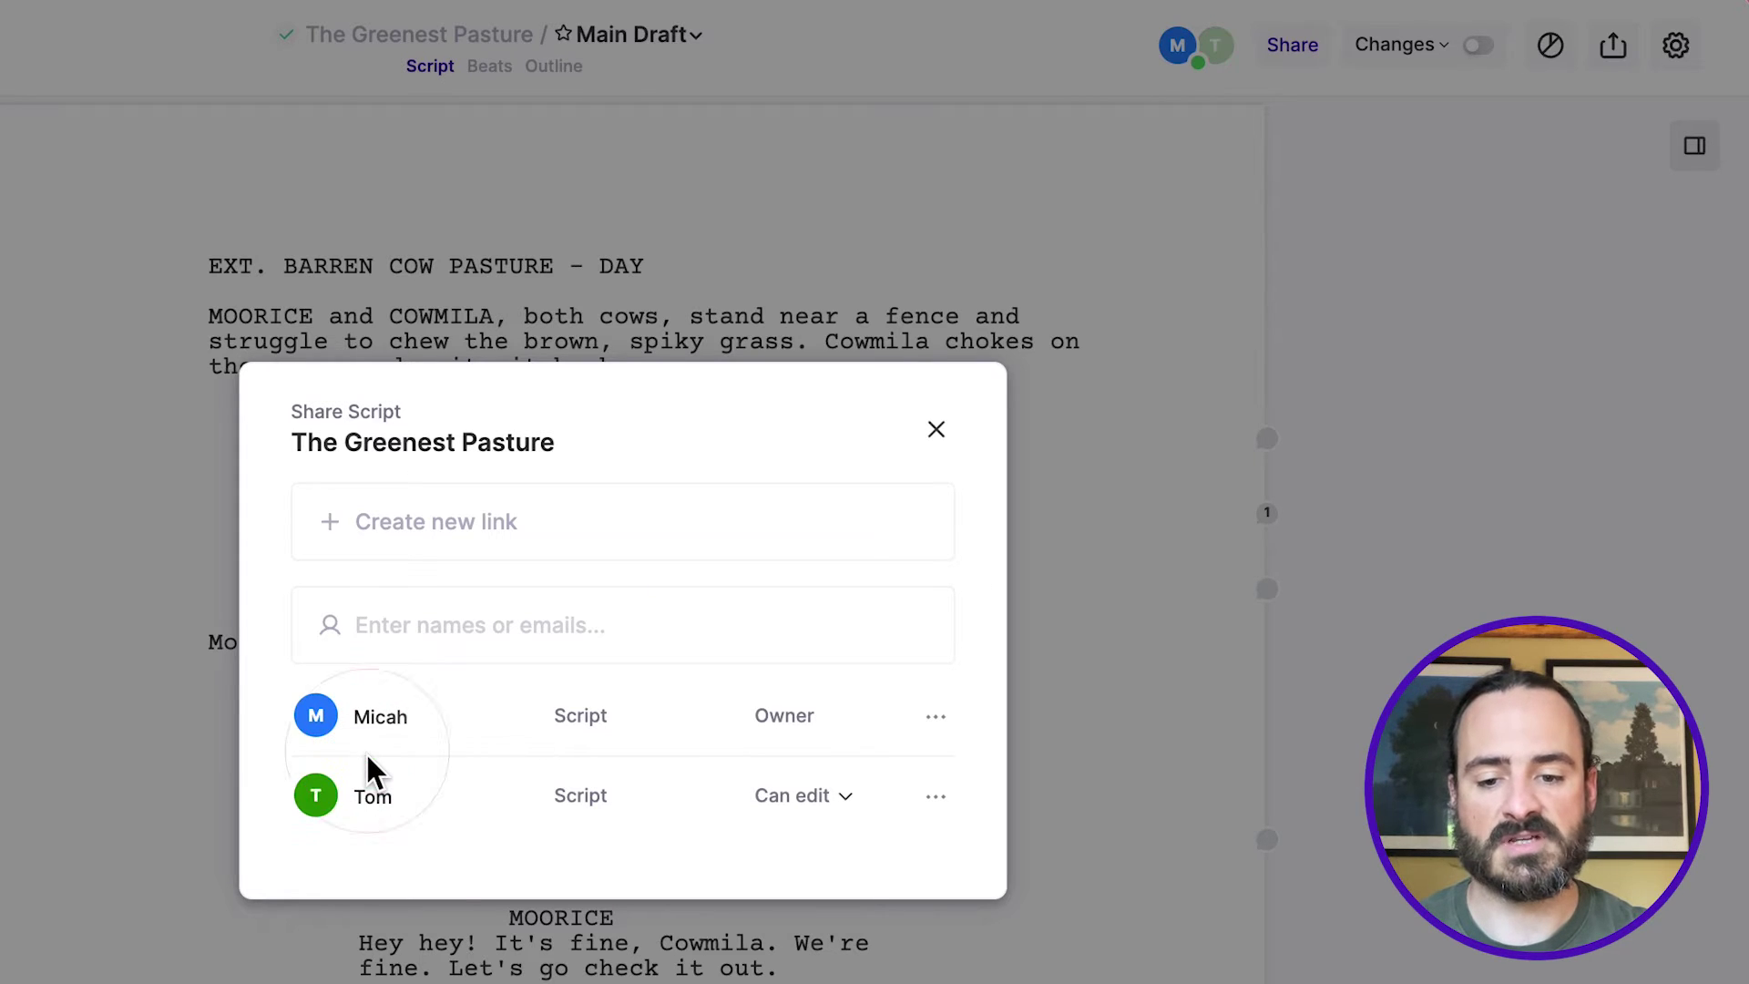
click(325, 800)
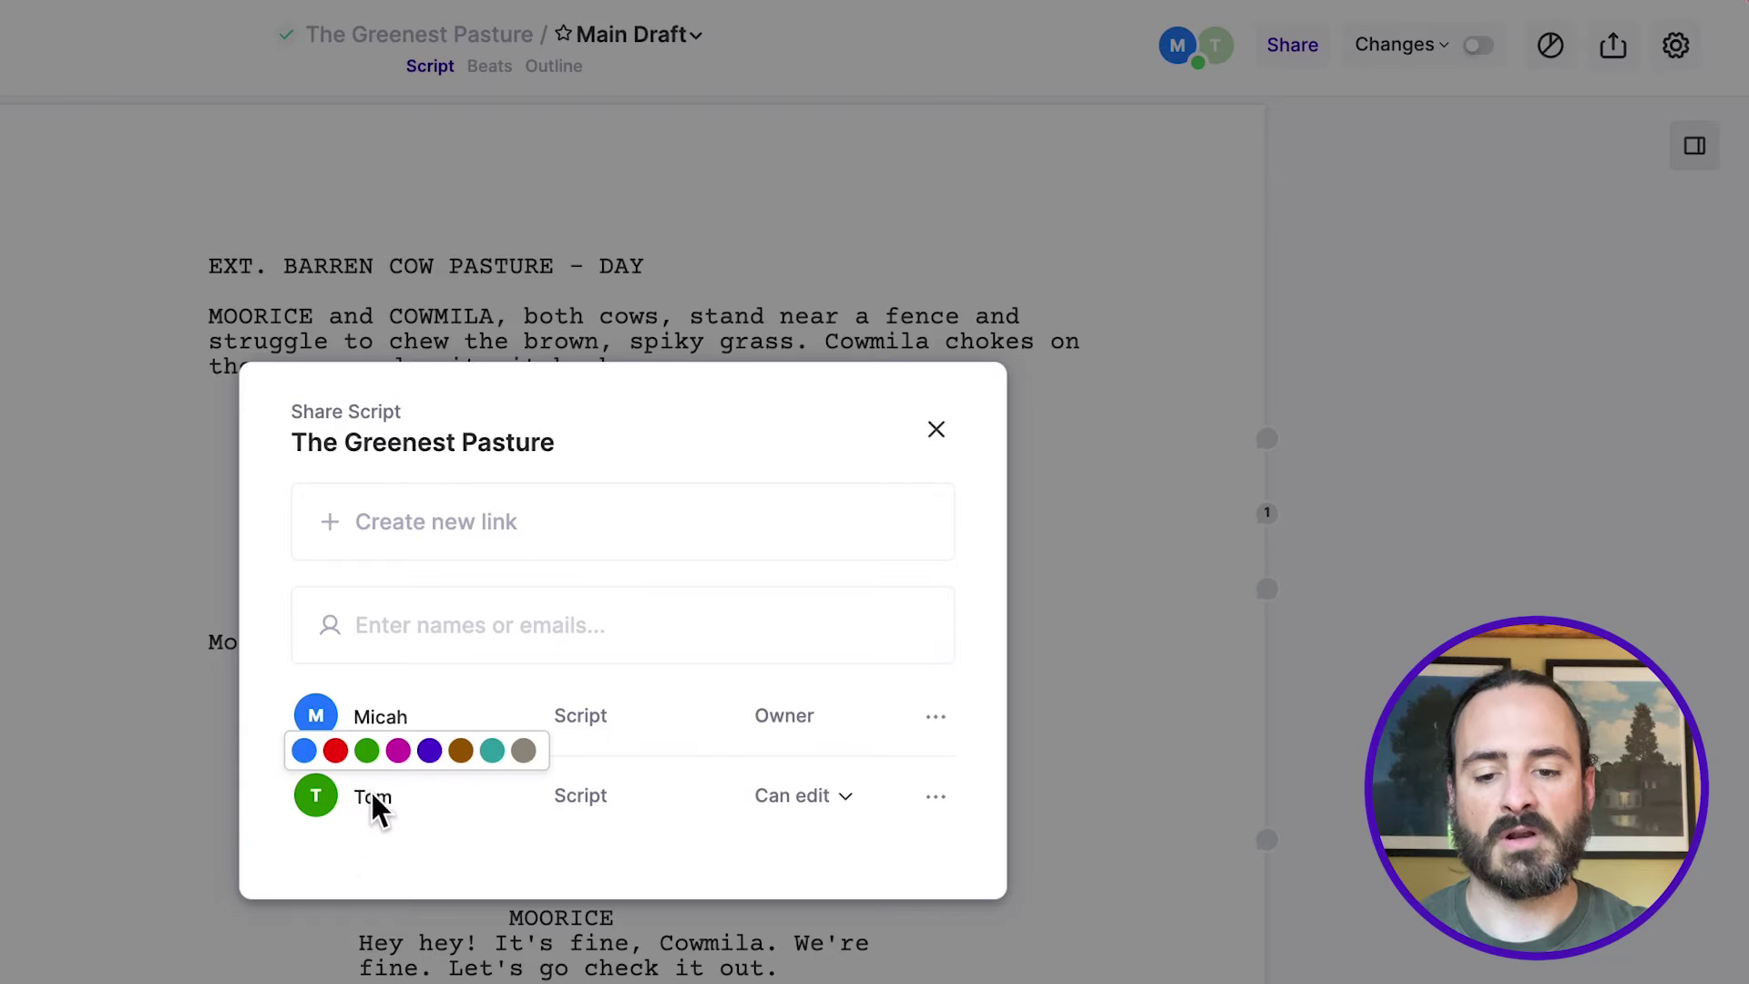
click(330, 752)
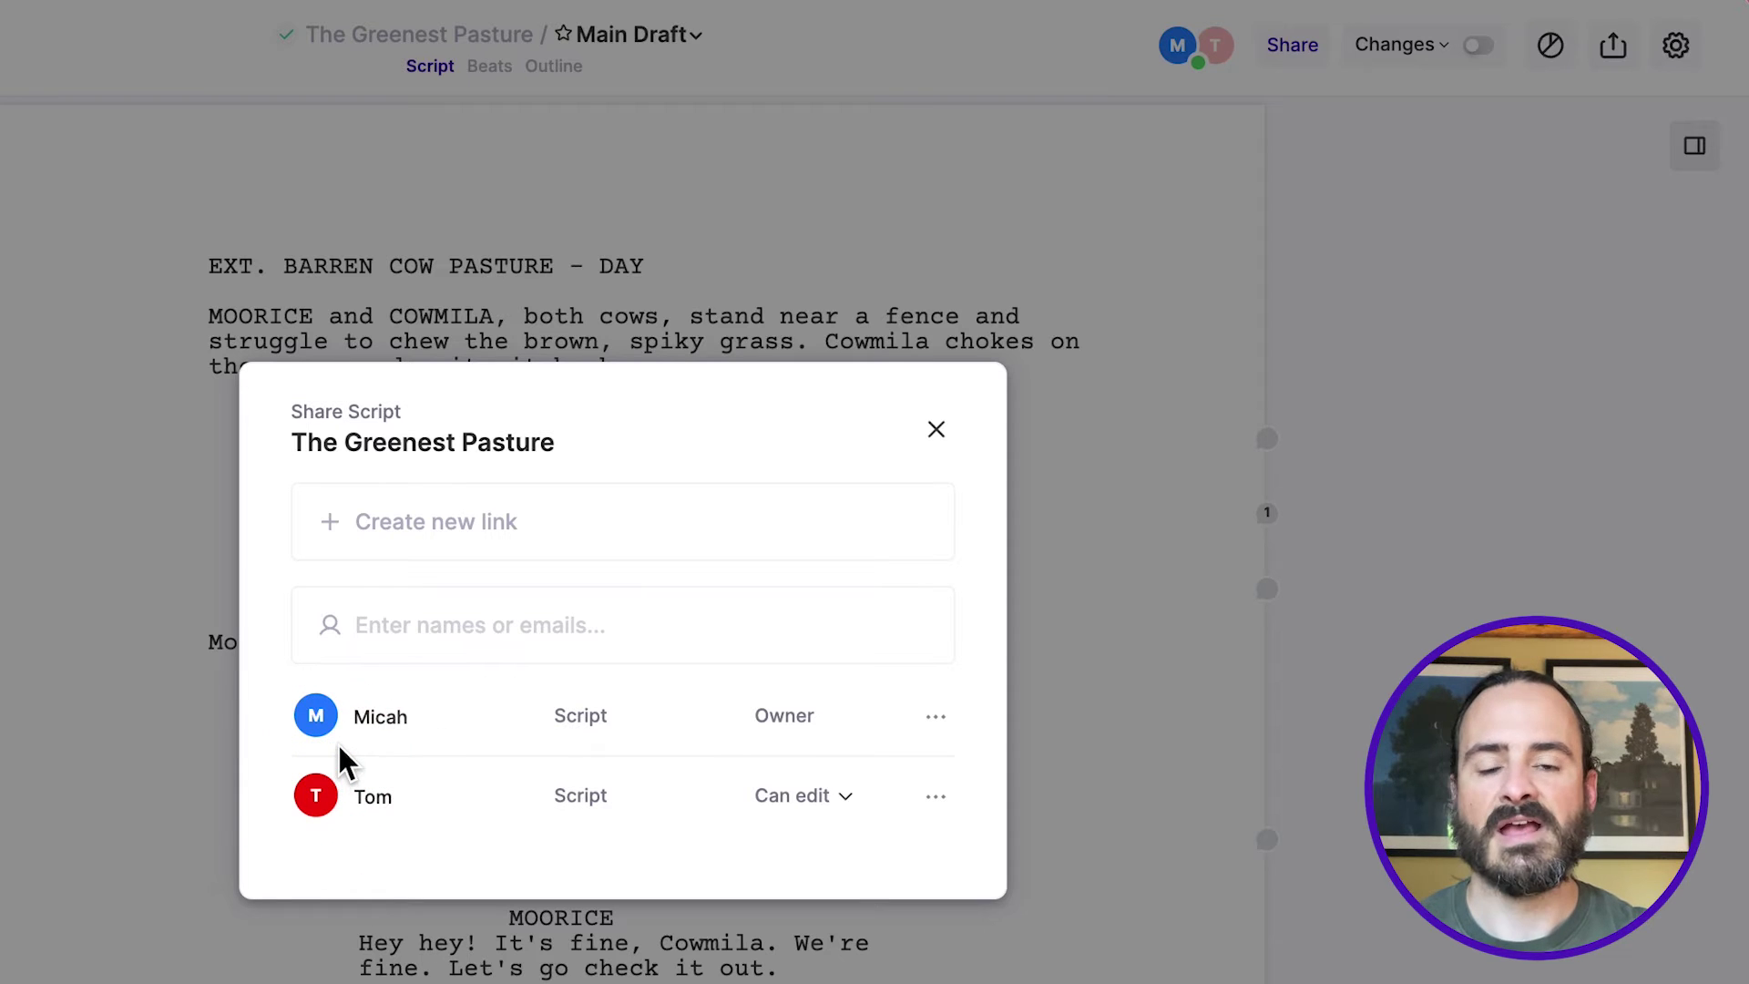
click(934, 428)
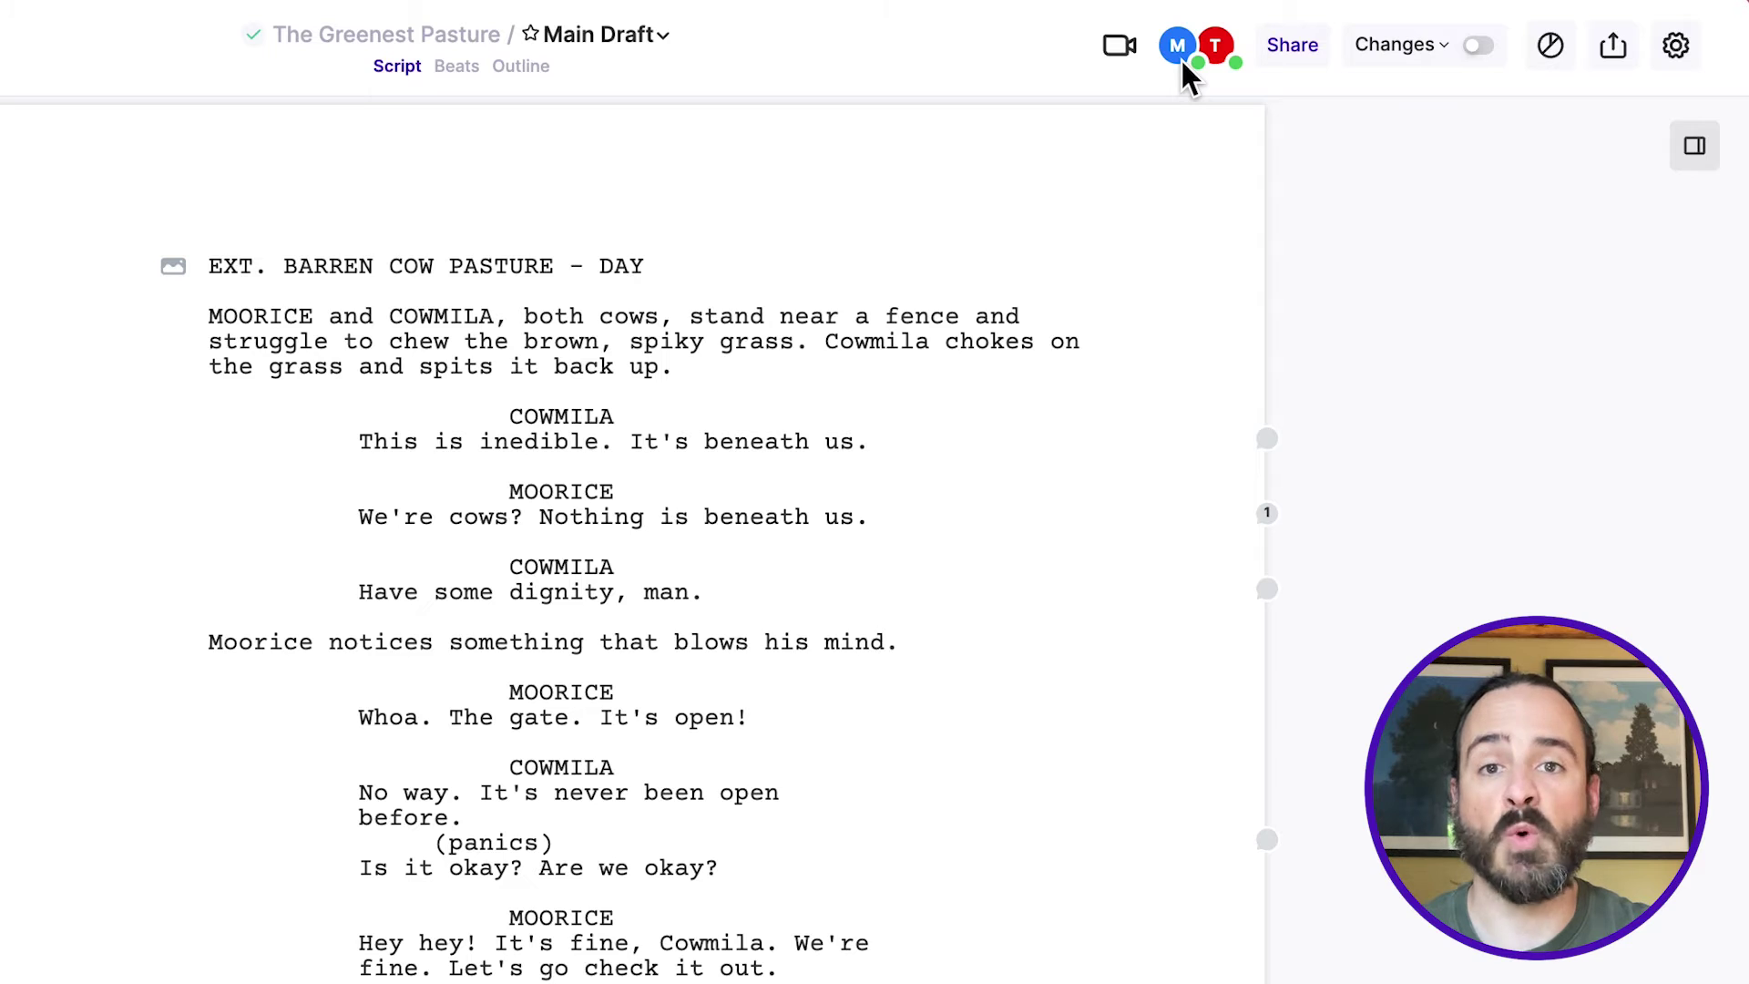
Turn on change marking for the script.
click(1476, 47)
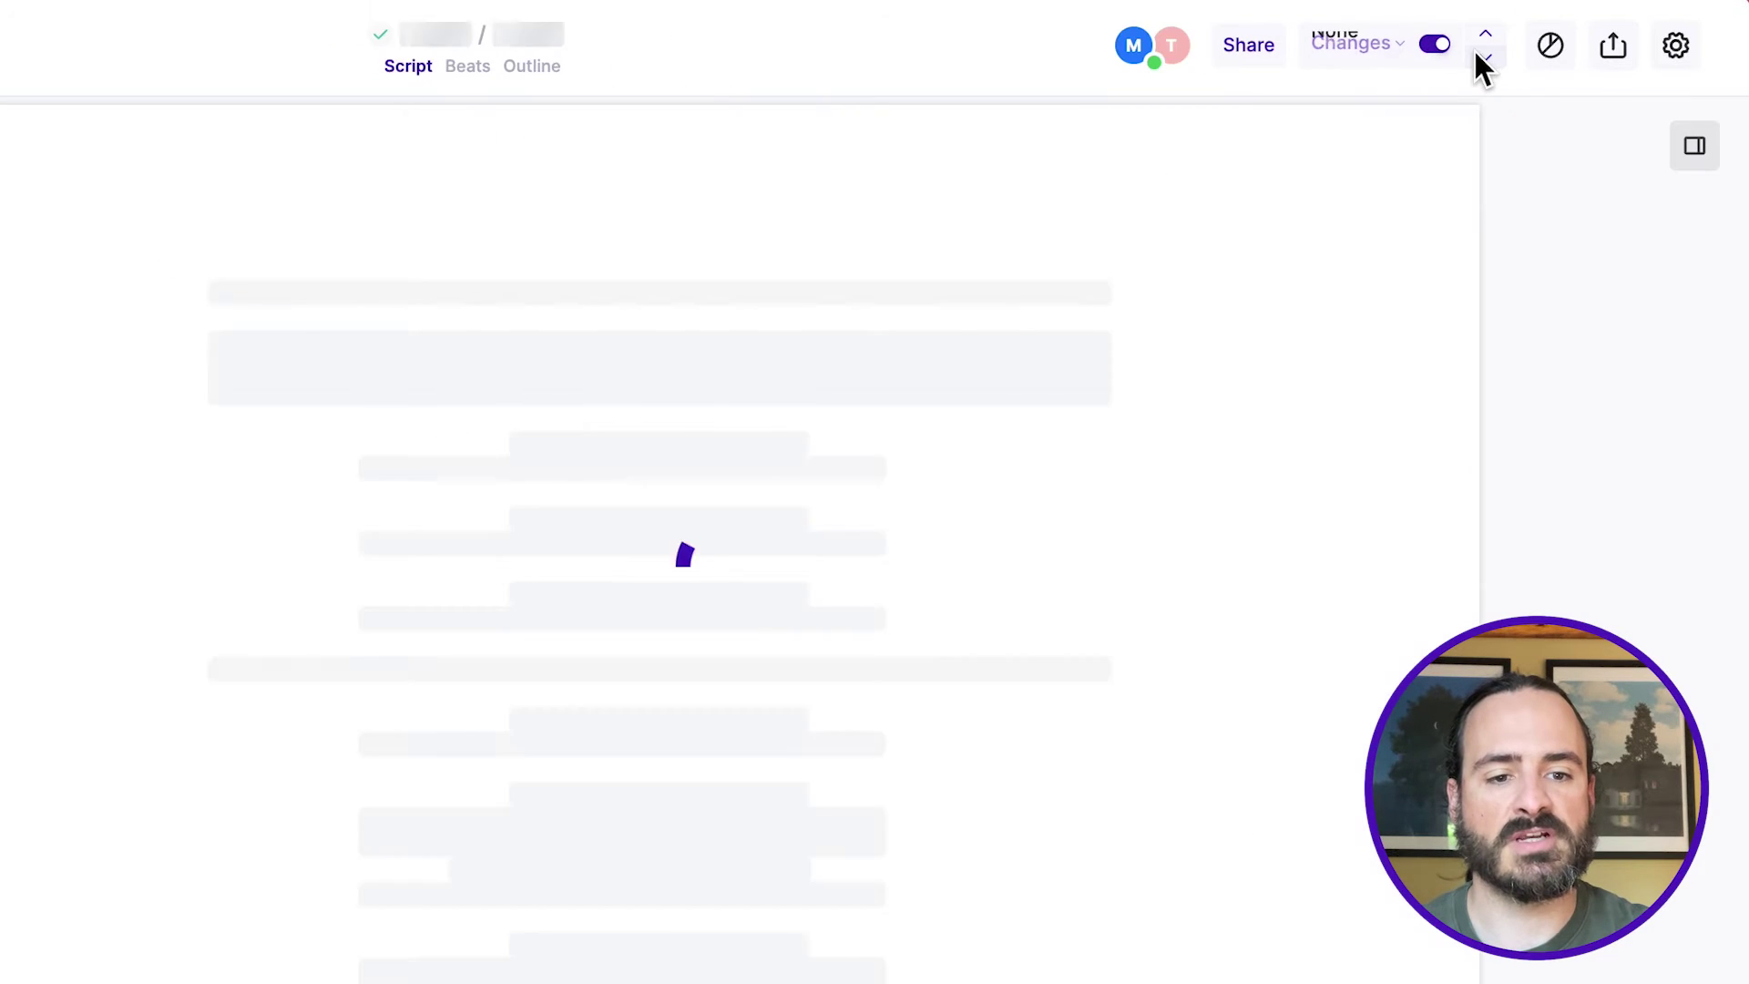
click(1399, 46)
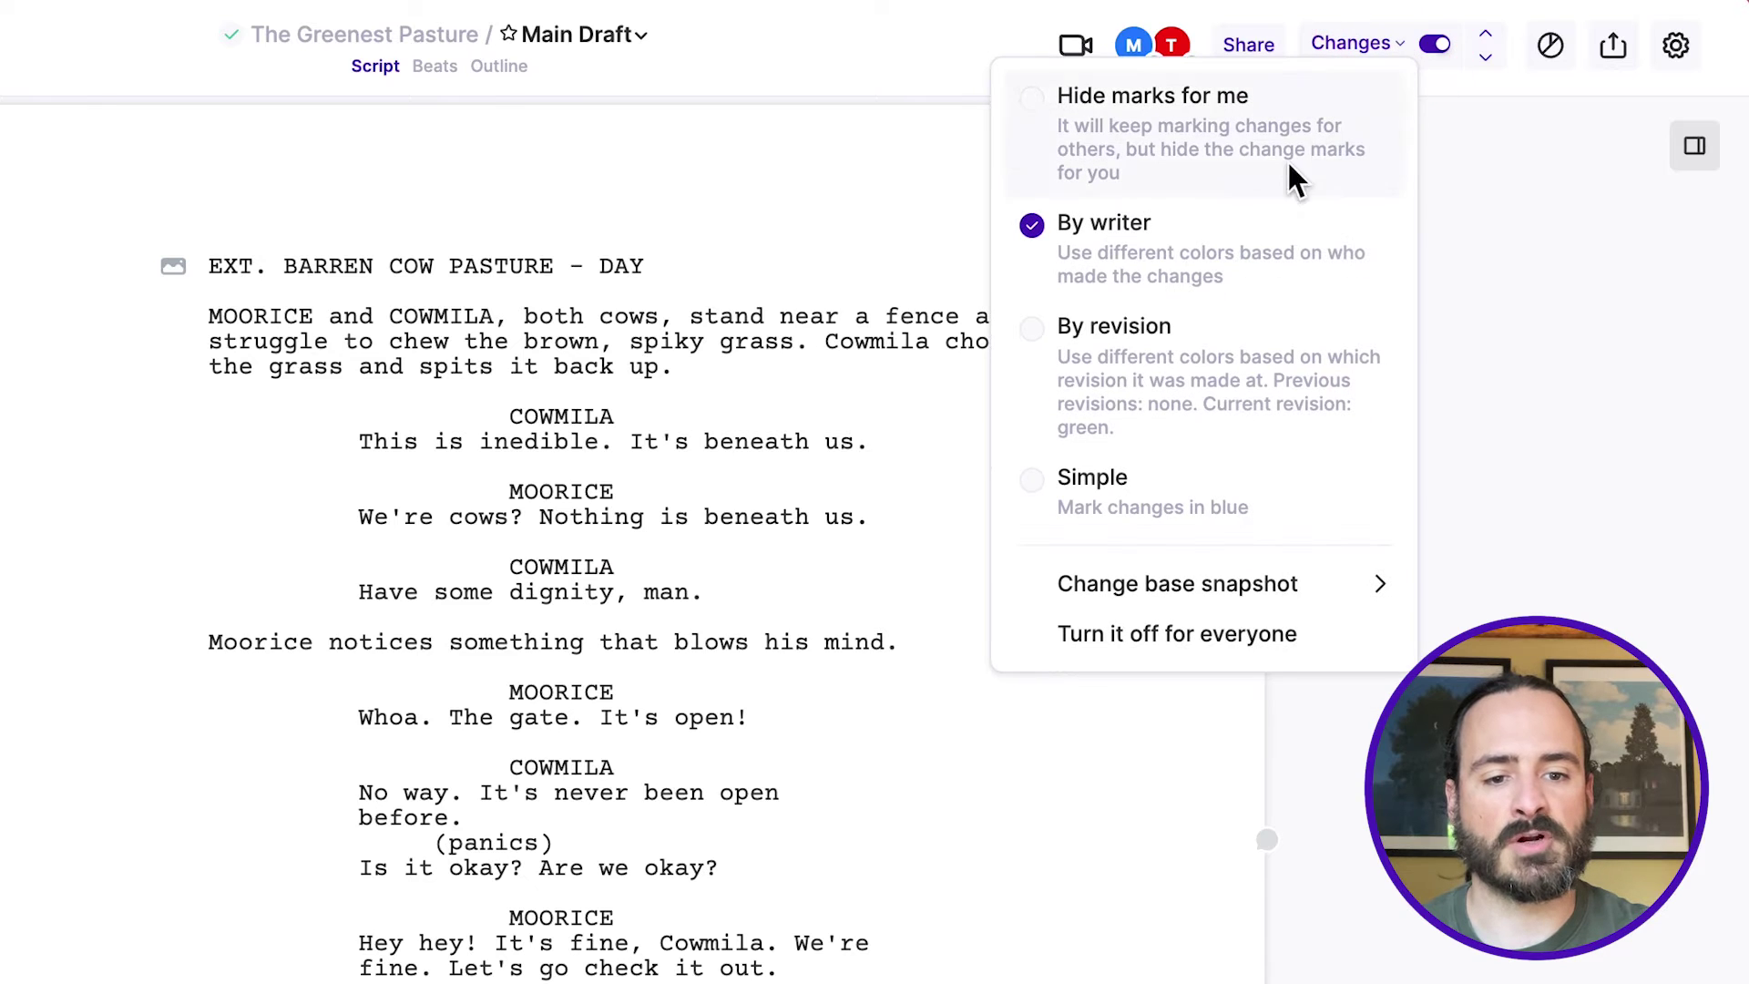
click(1560, 320)
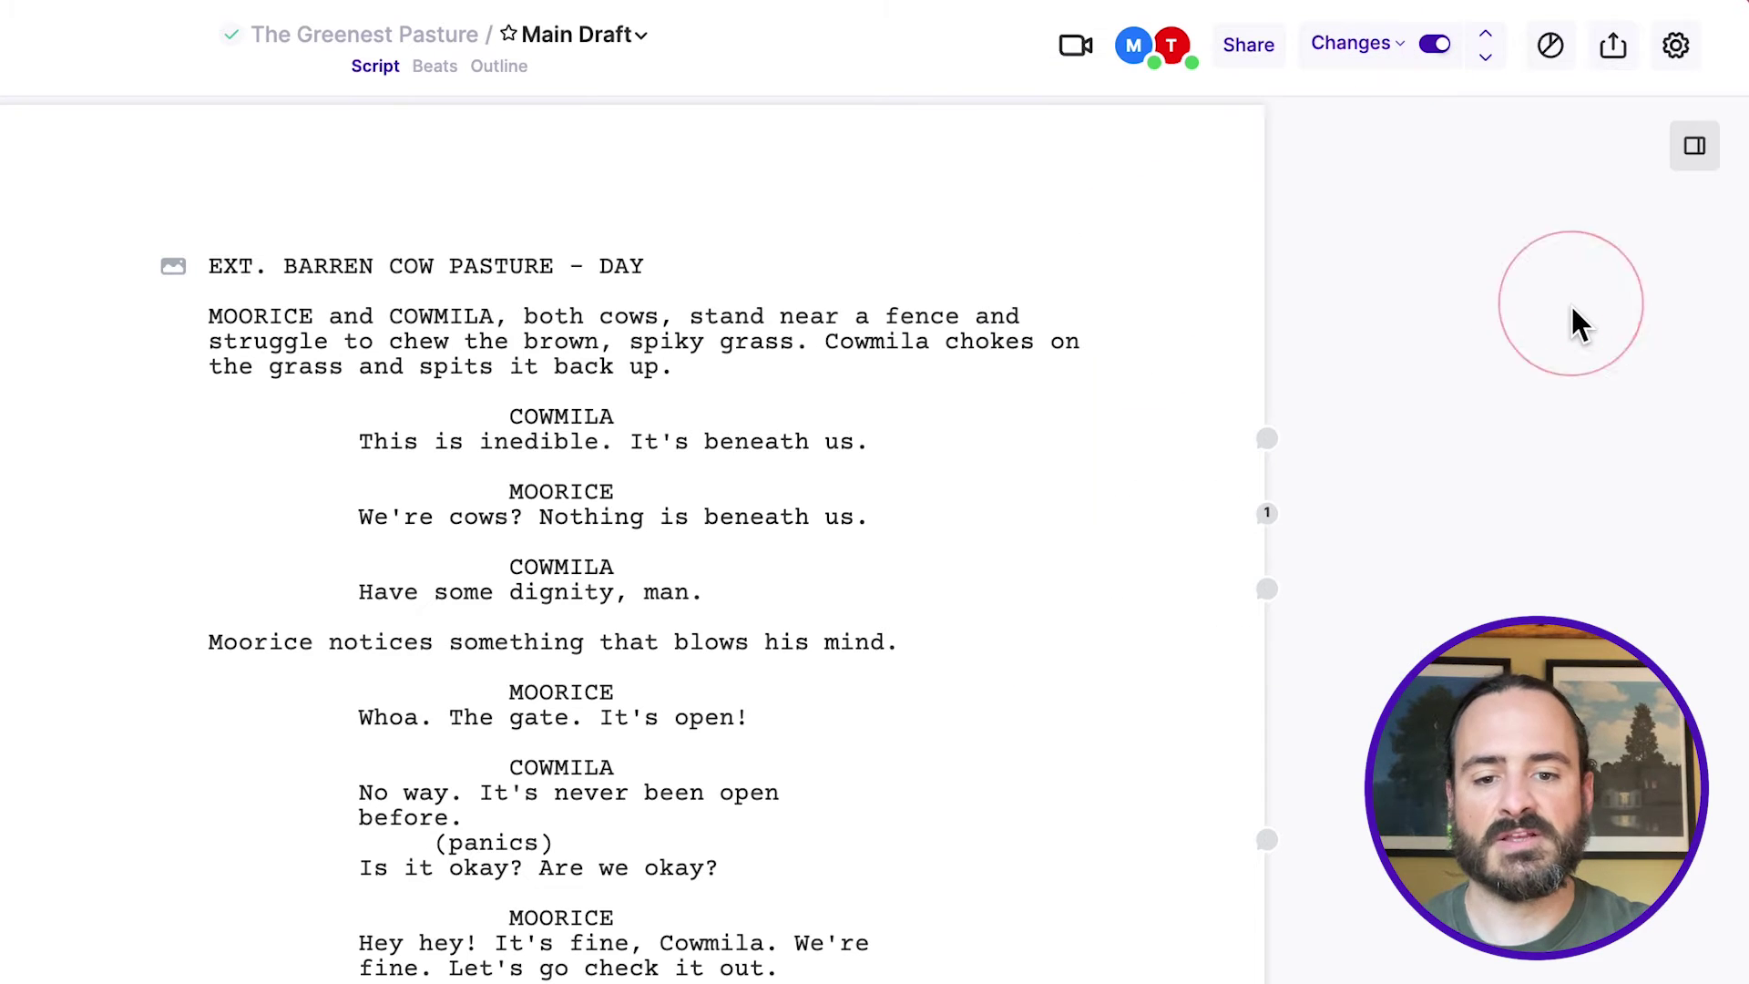
Add the lines 'And I write you'll see it's blue.' and 'If Tom writes, it'll be red.'.
key(Return)
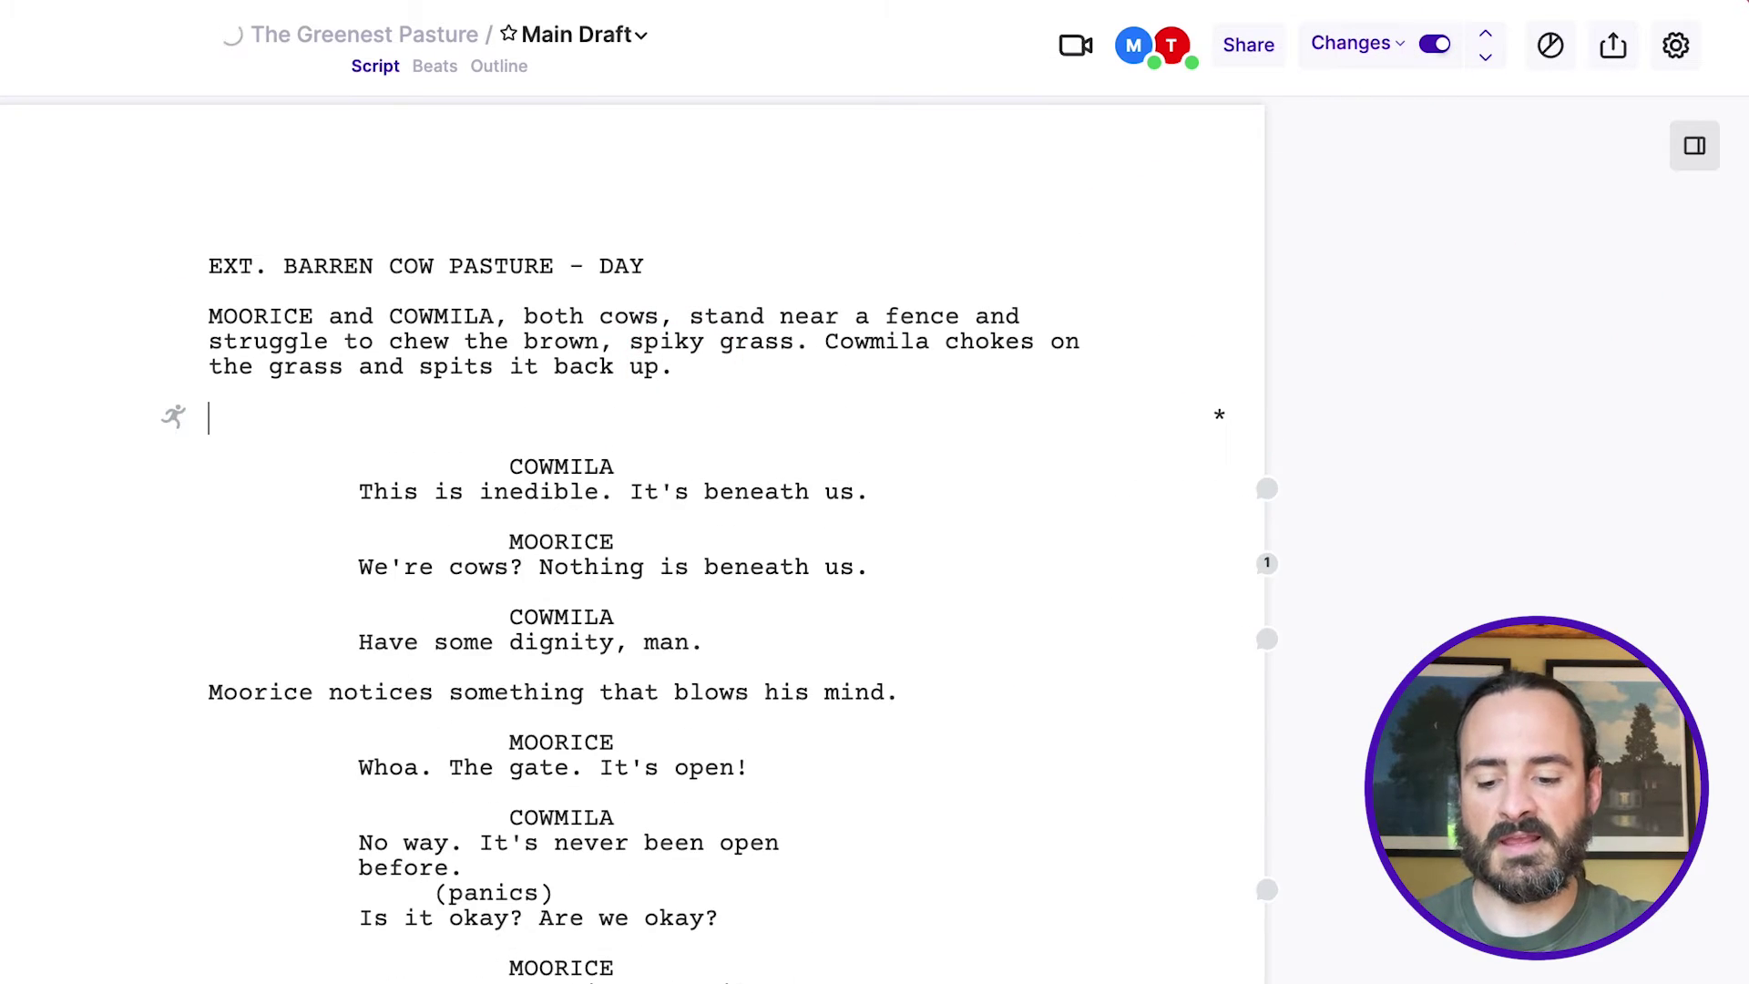
text(And I write you)
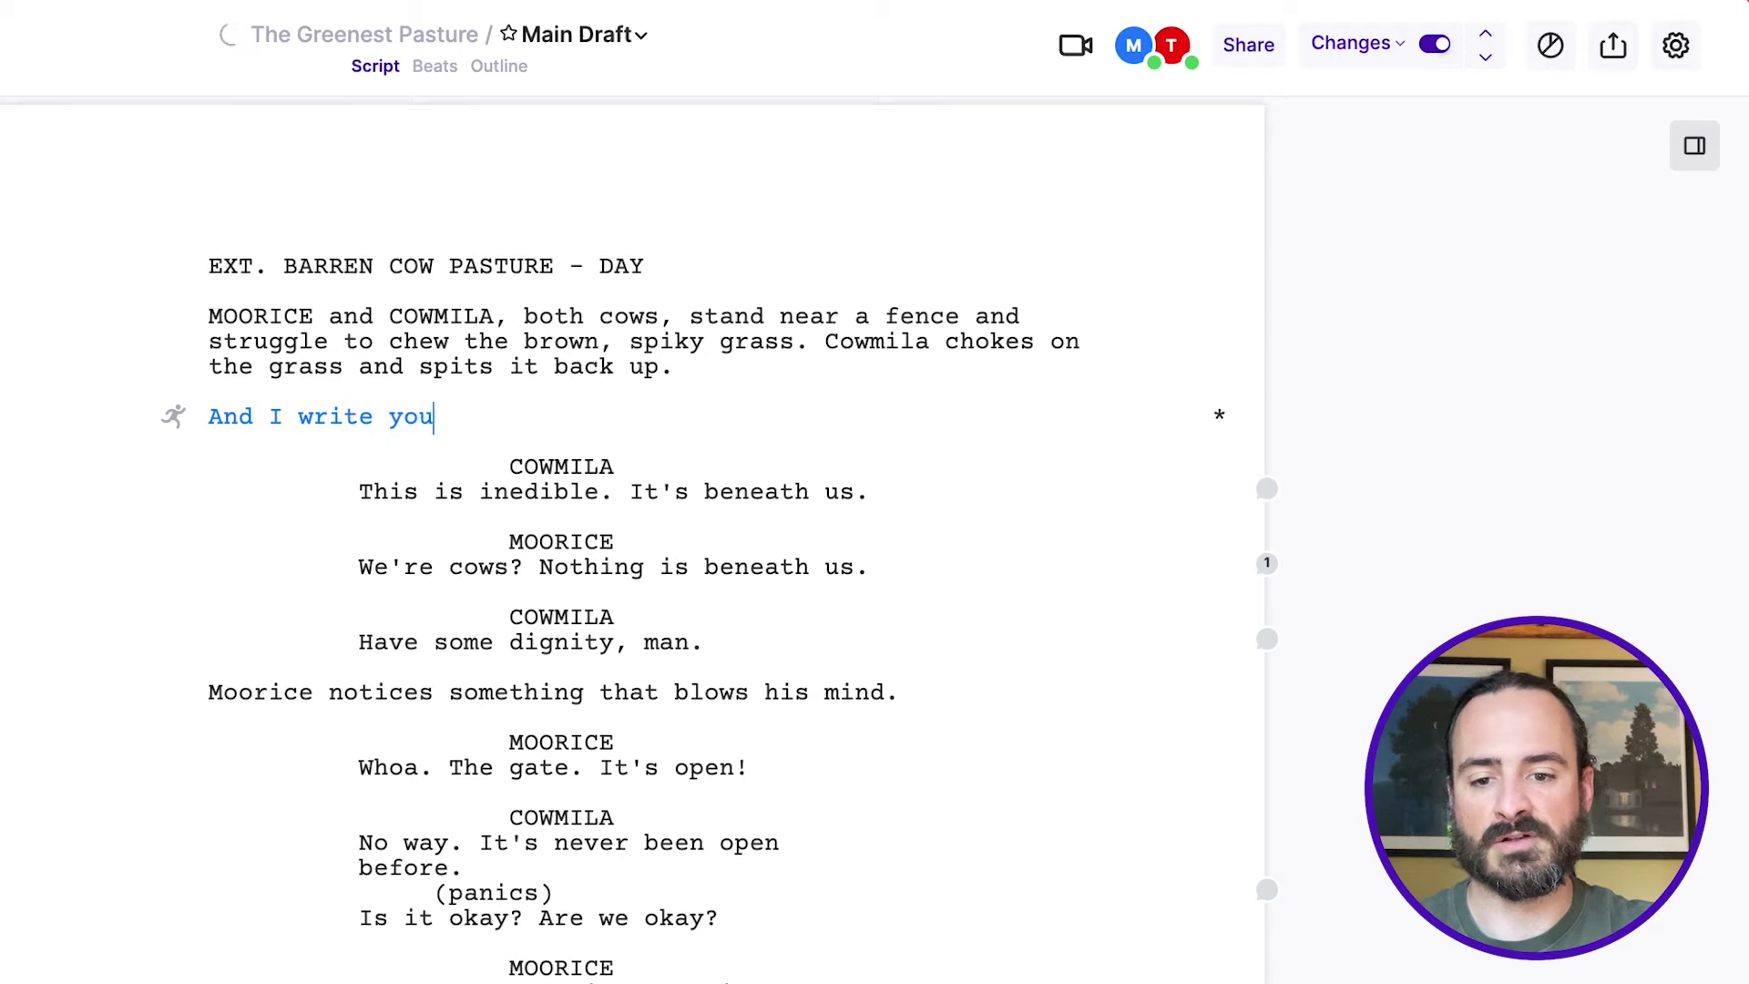
text('ll see it's blue.)
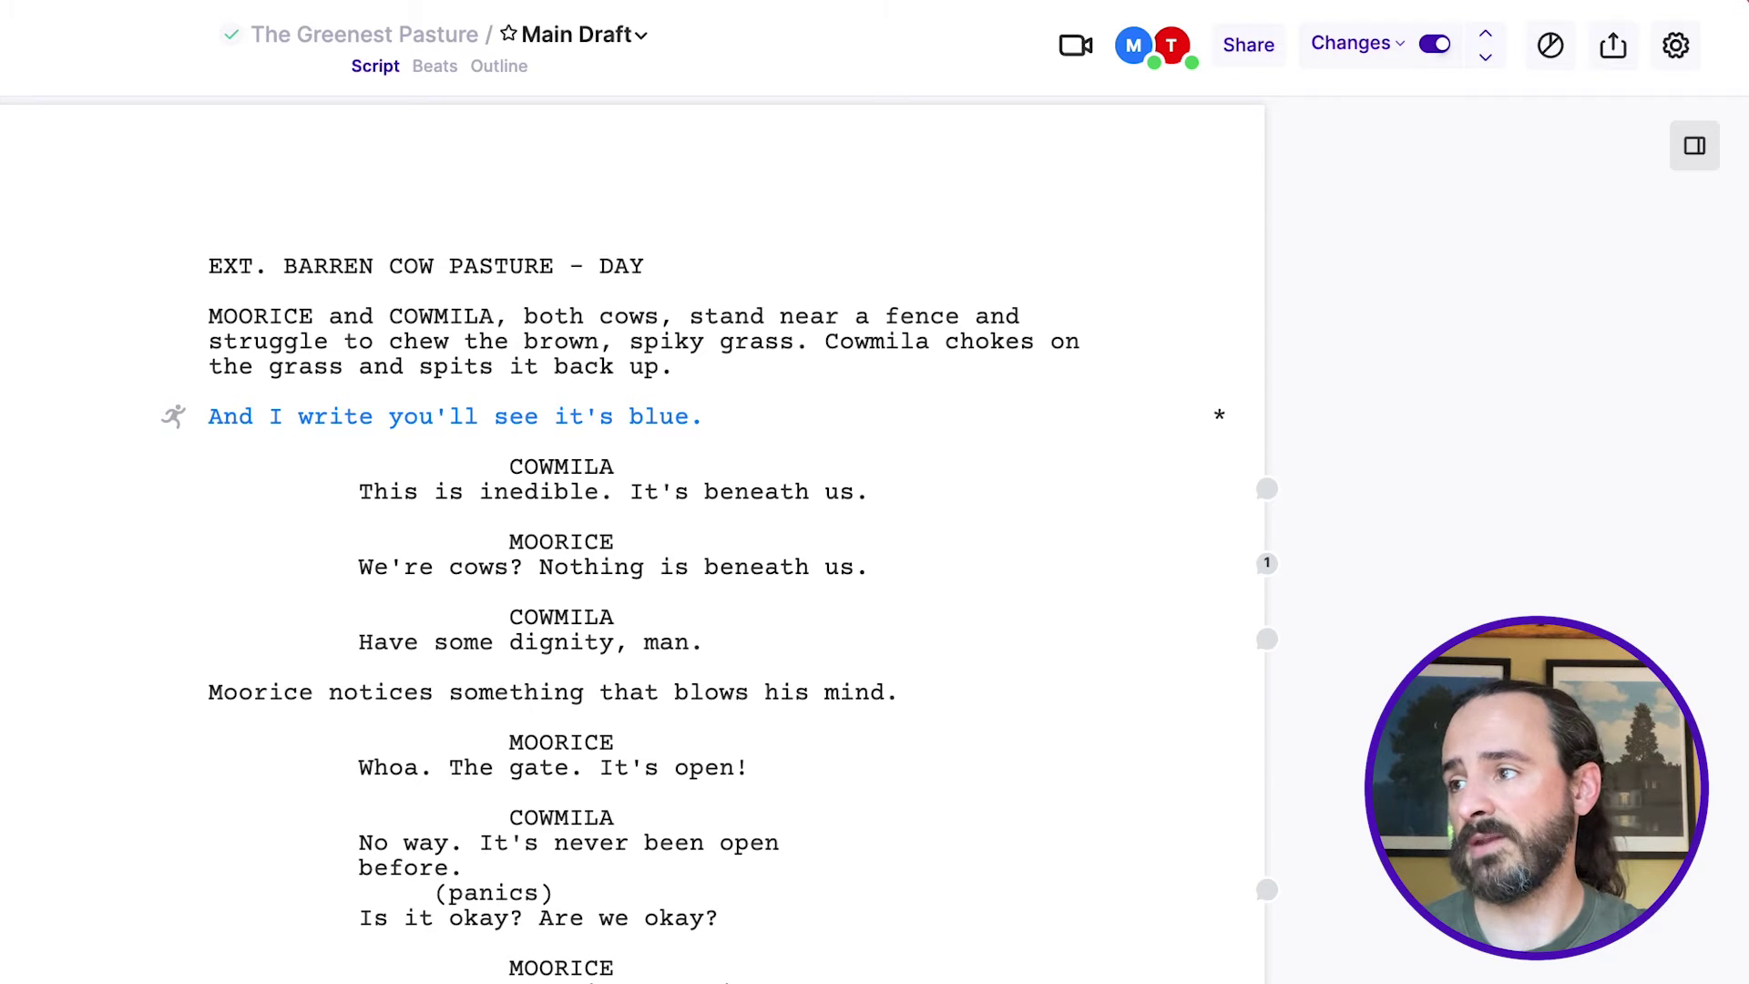
key(Return)
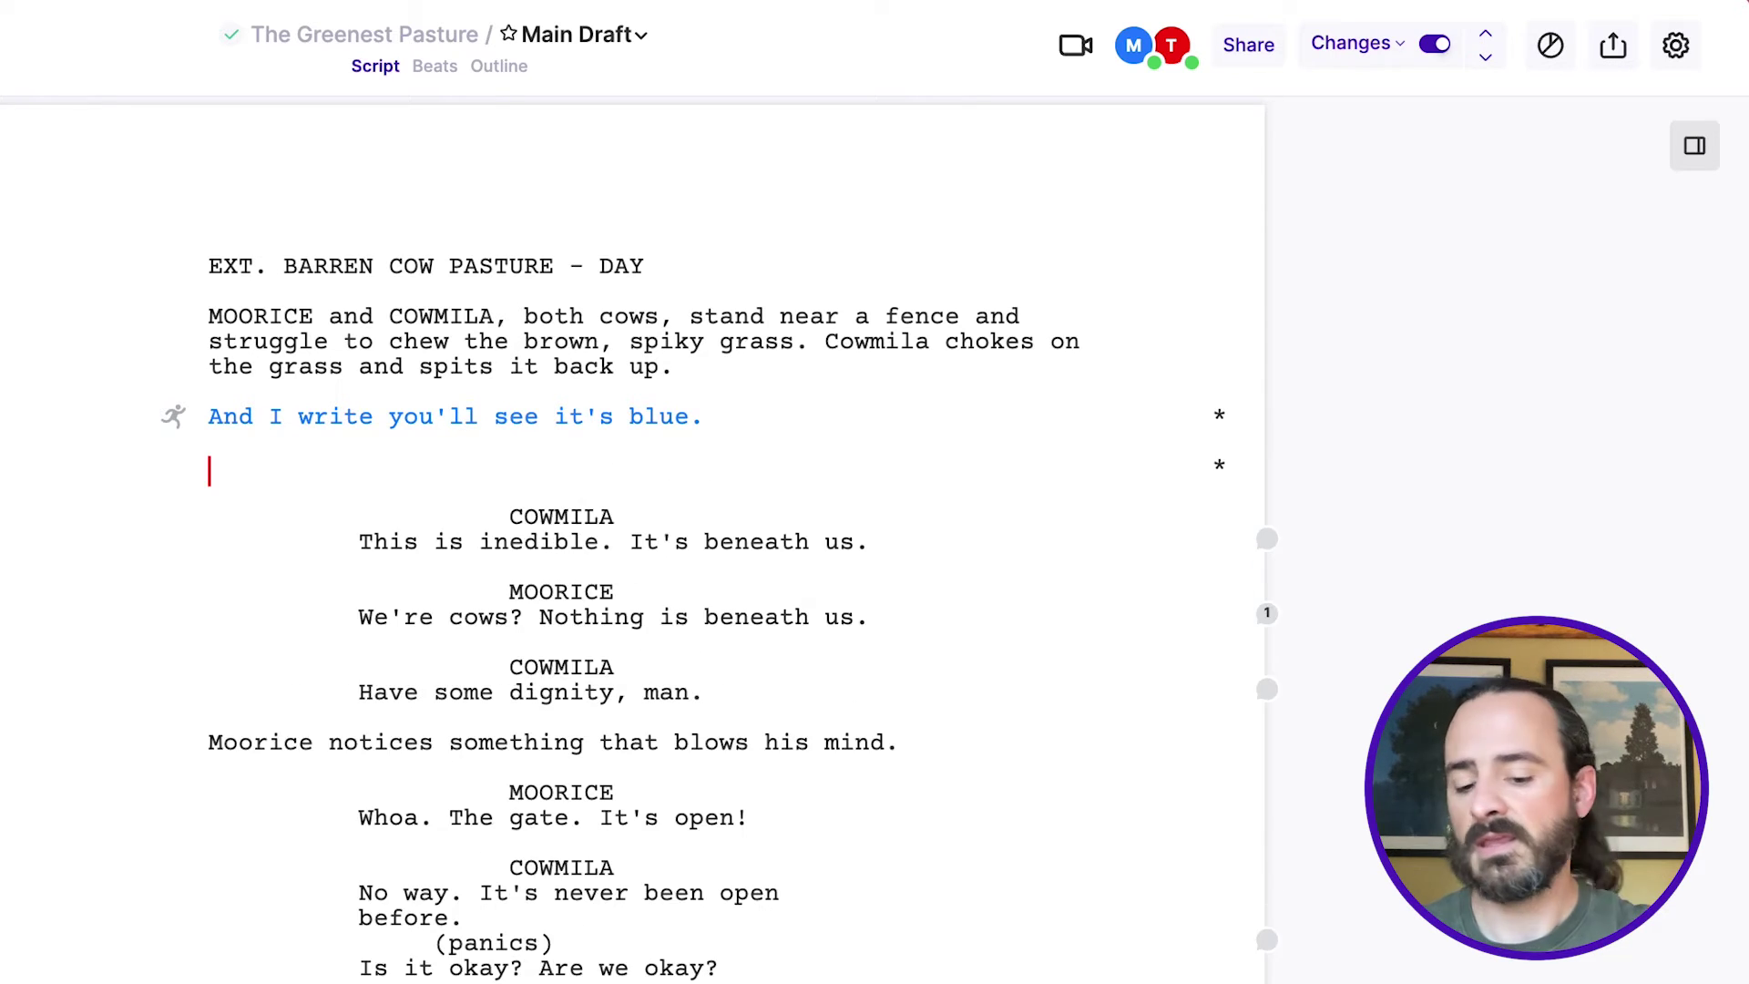
text(If Tom write)
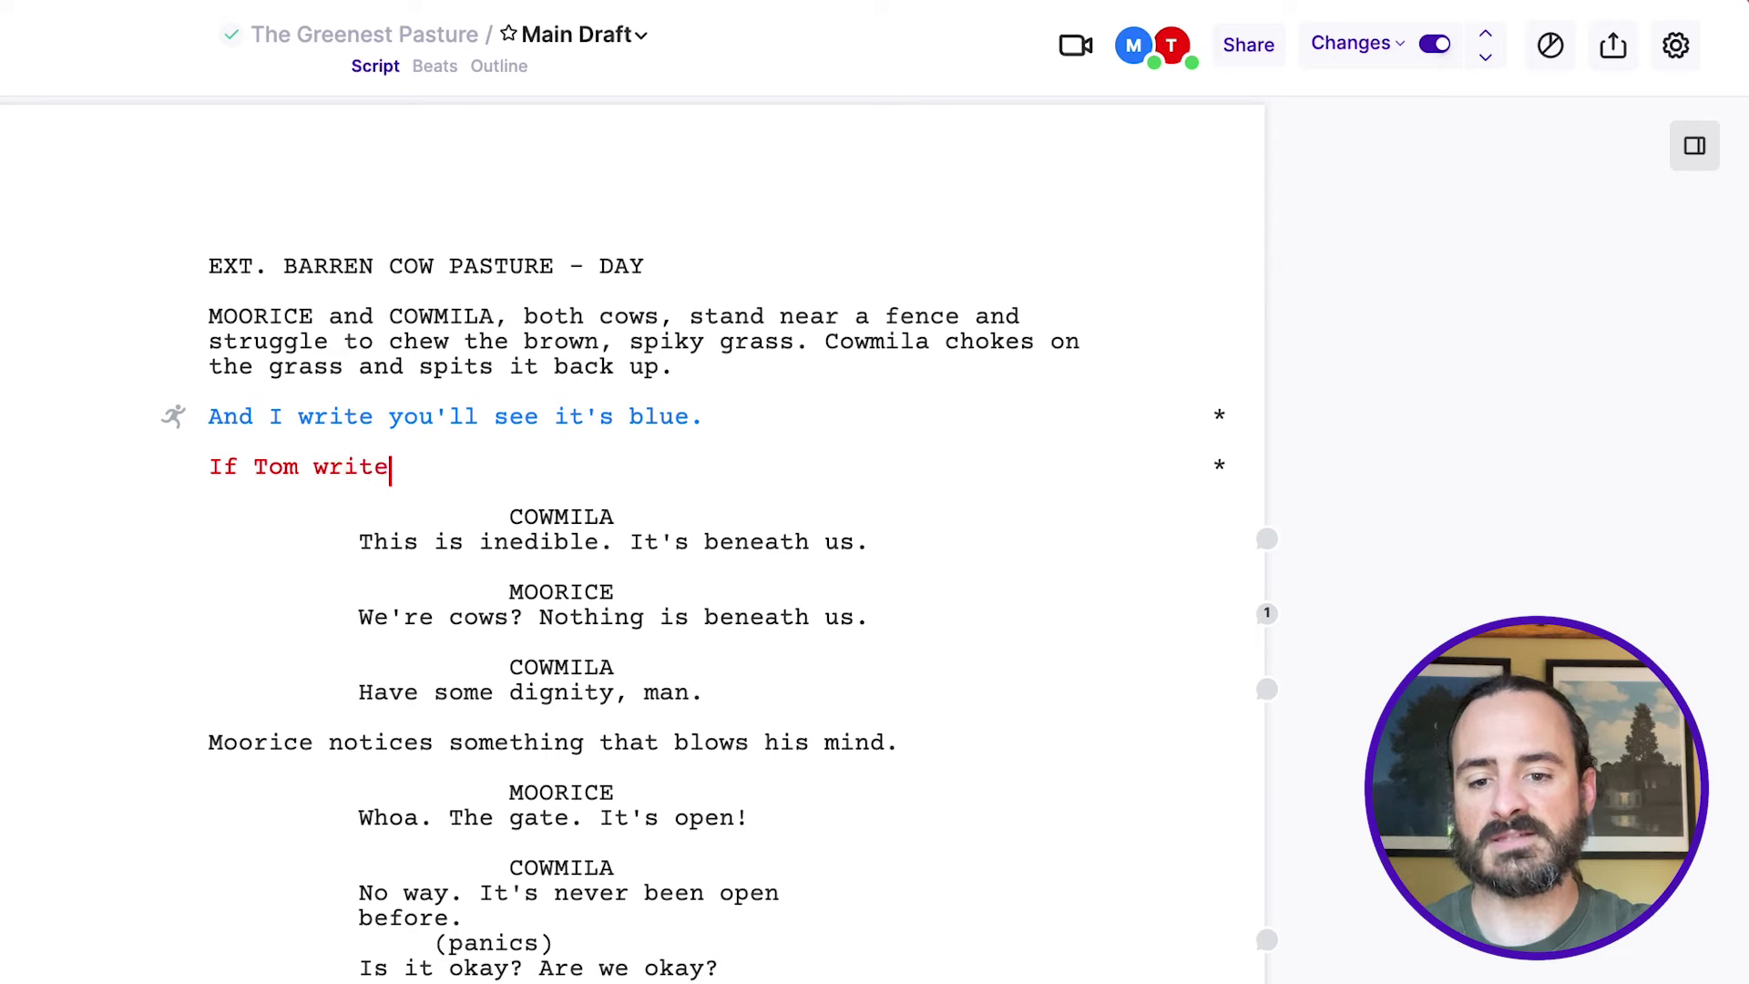
text(s, it'll be red.)
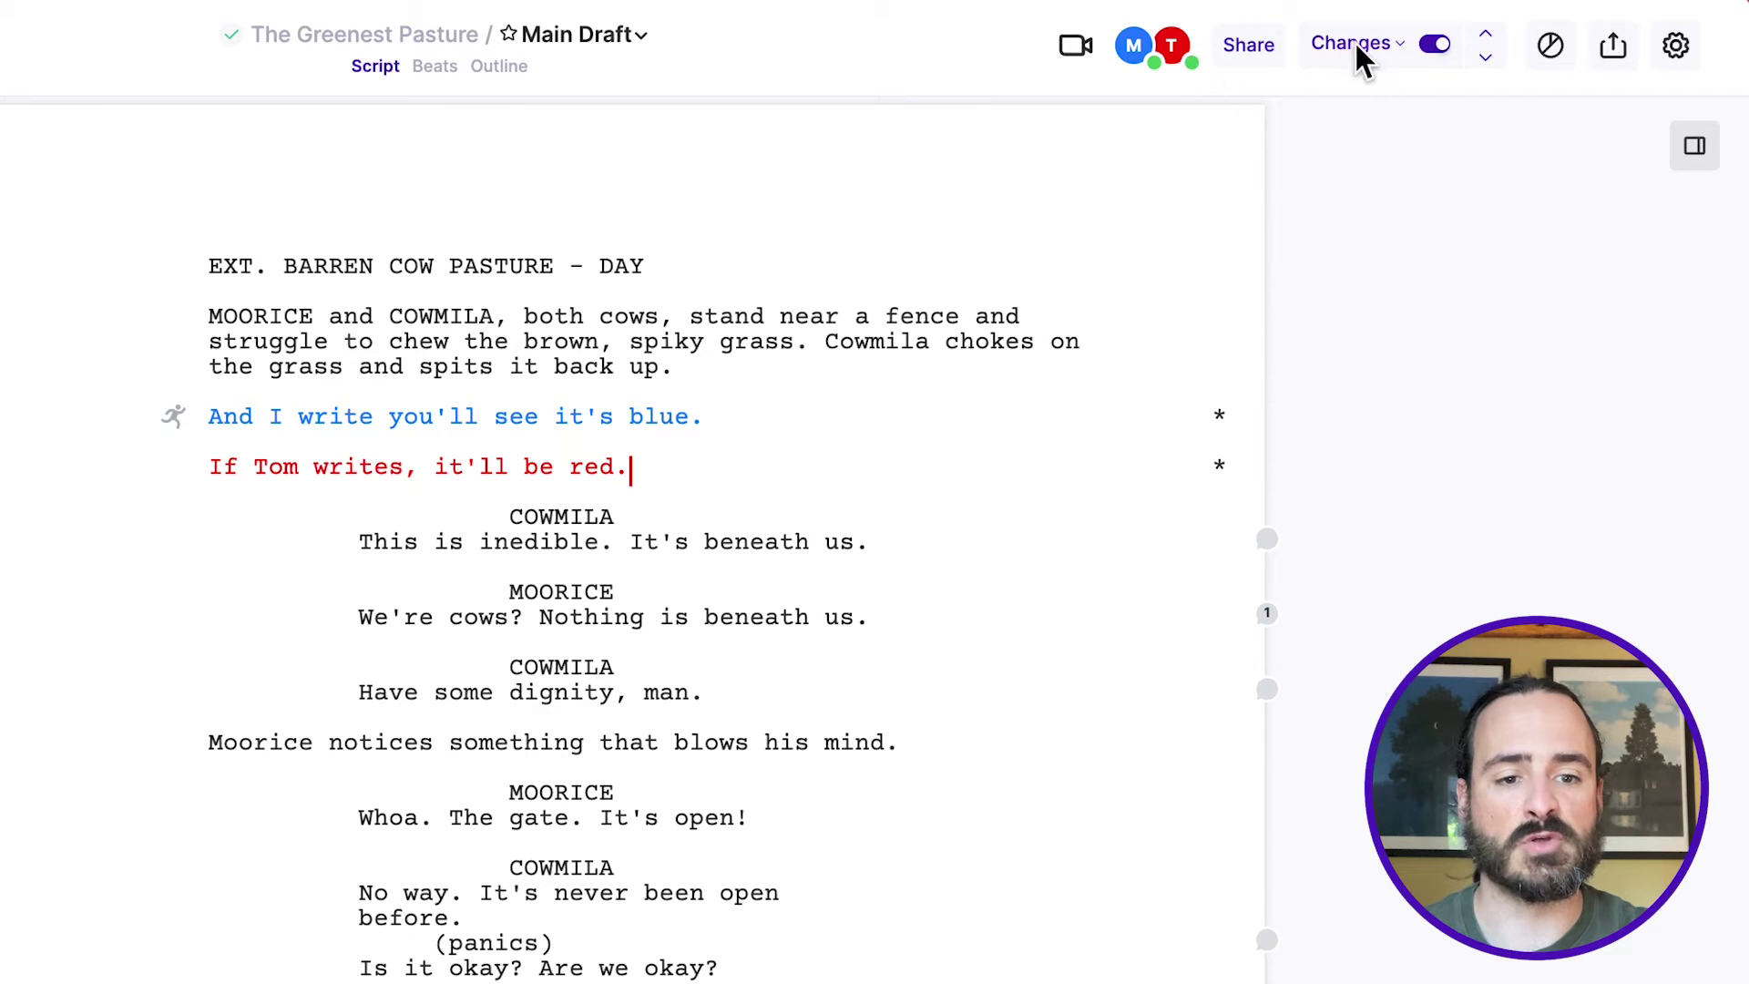
Change the co-writer's change-marking colour to purple in the Share Script settings.
click(1256, 68)
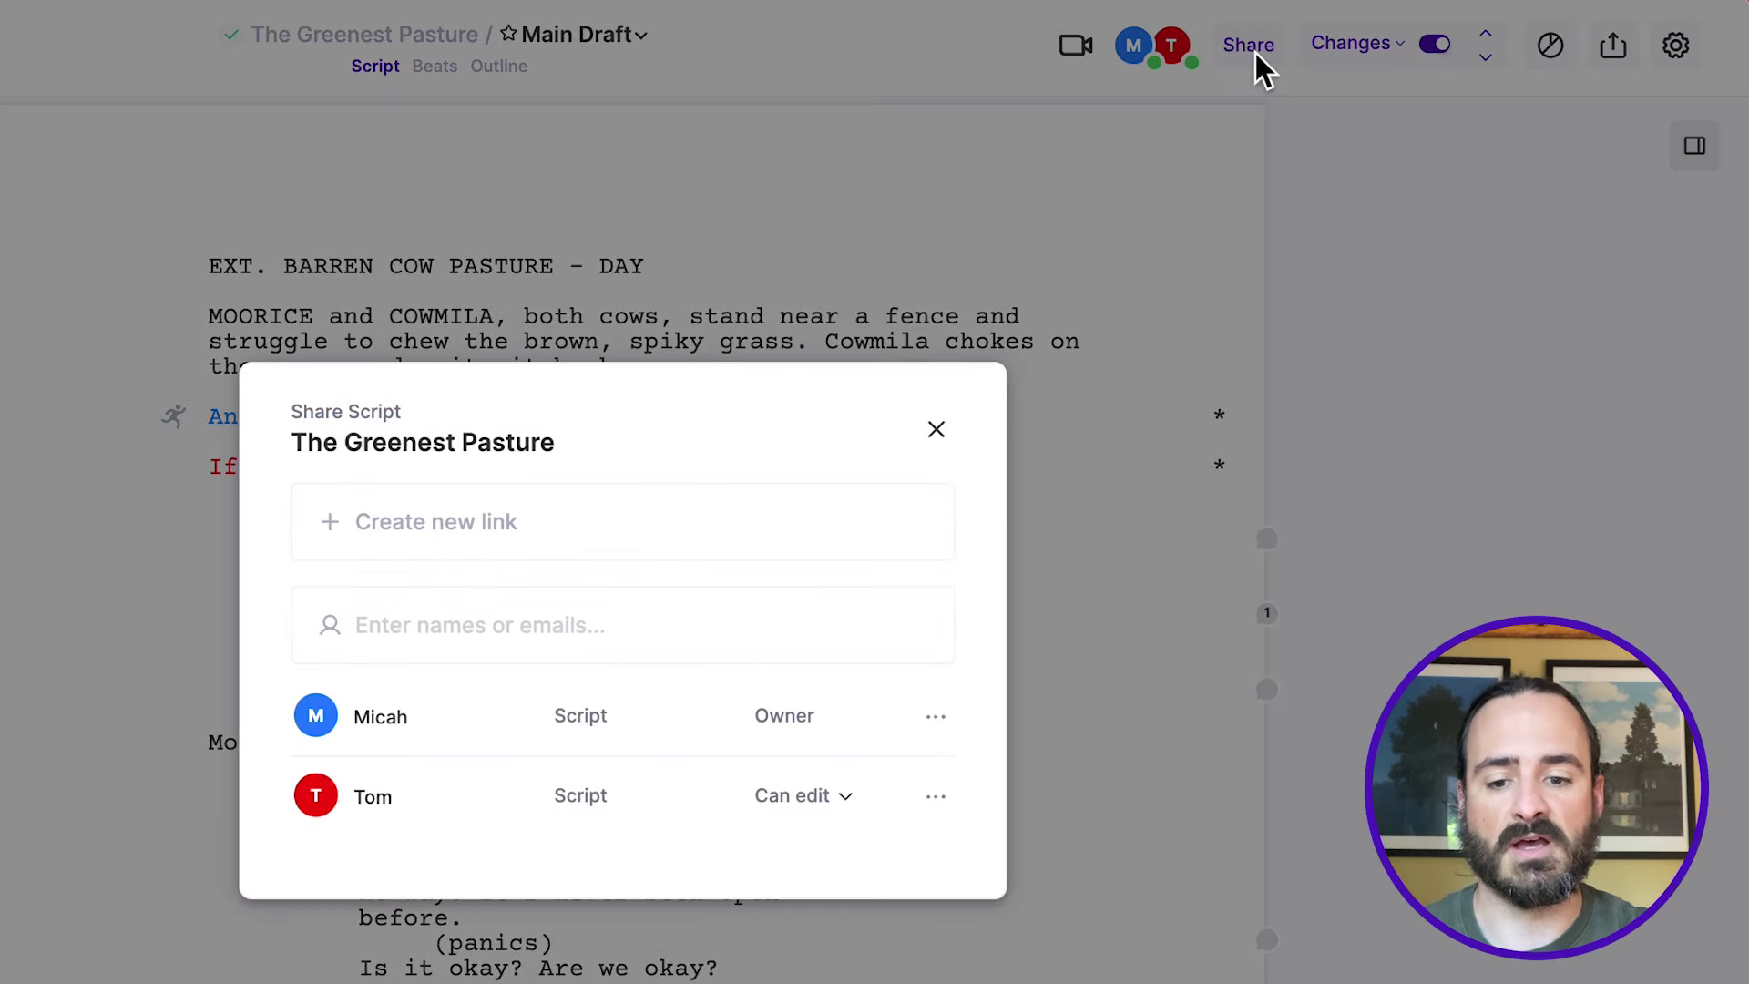
click(315, 800)
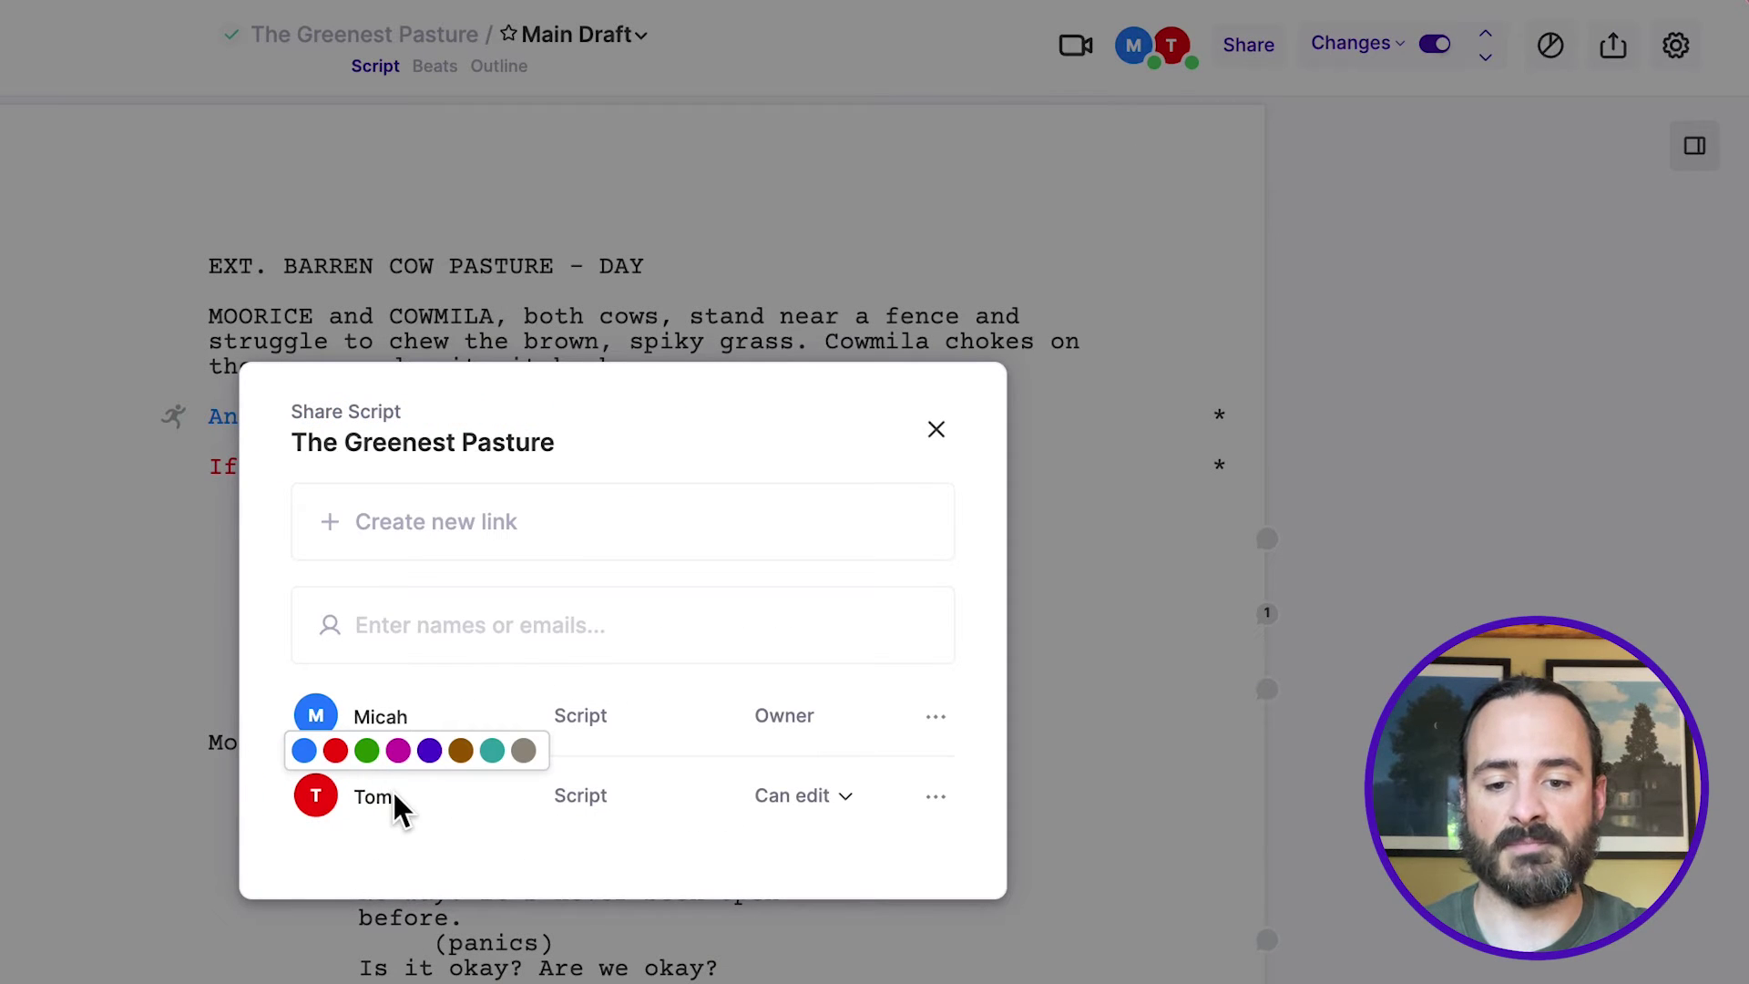
click(429, 751)
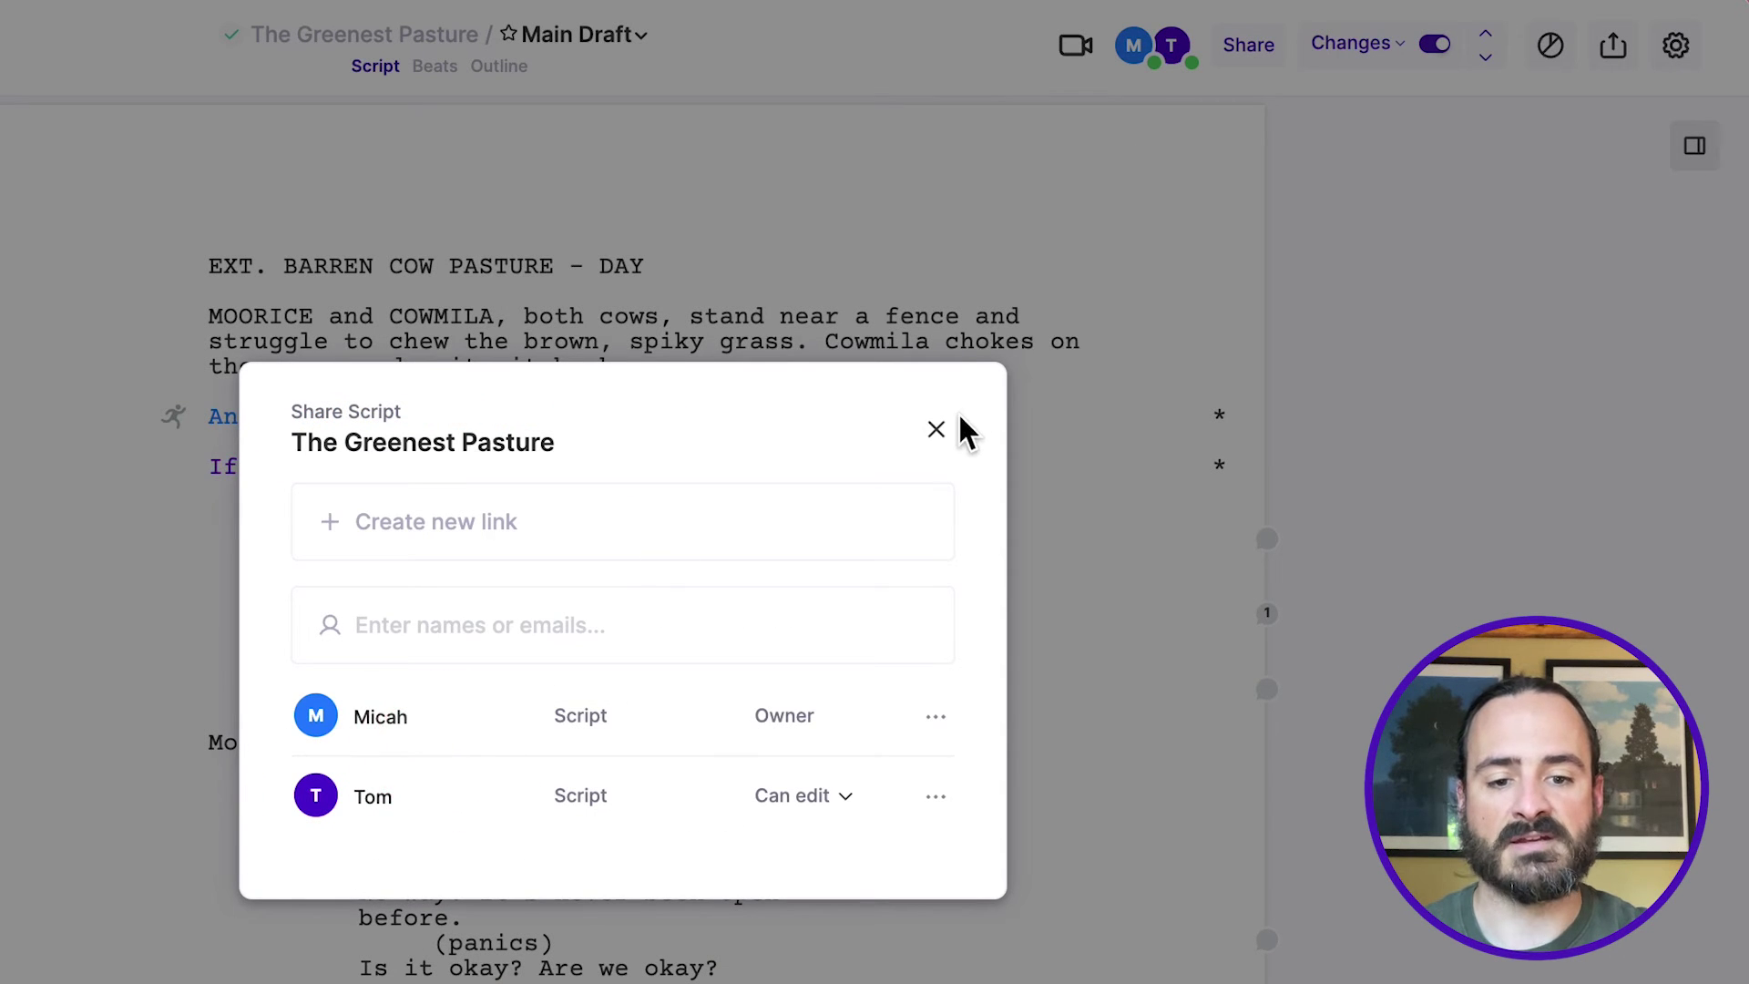
click(936, 429)
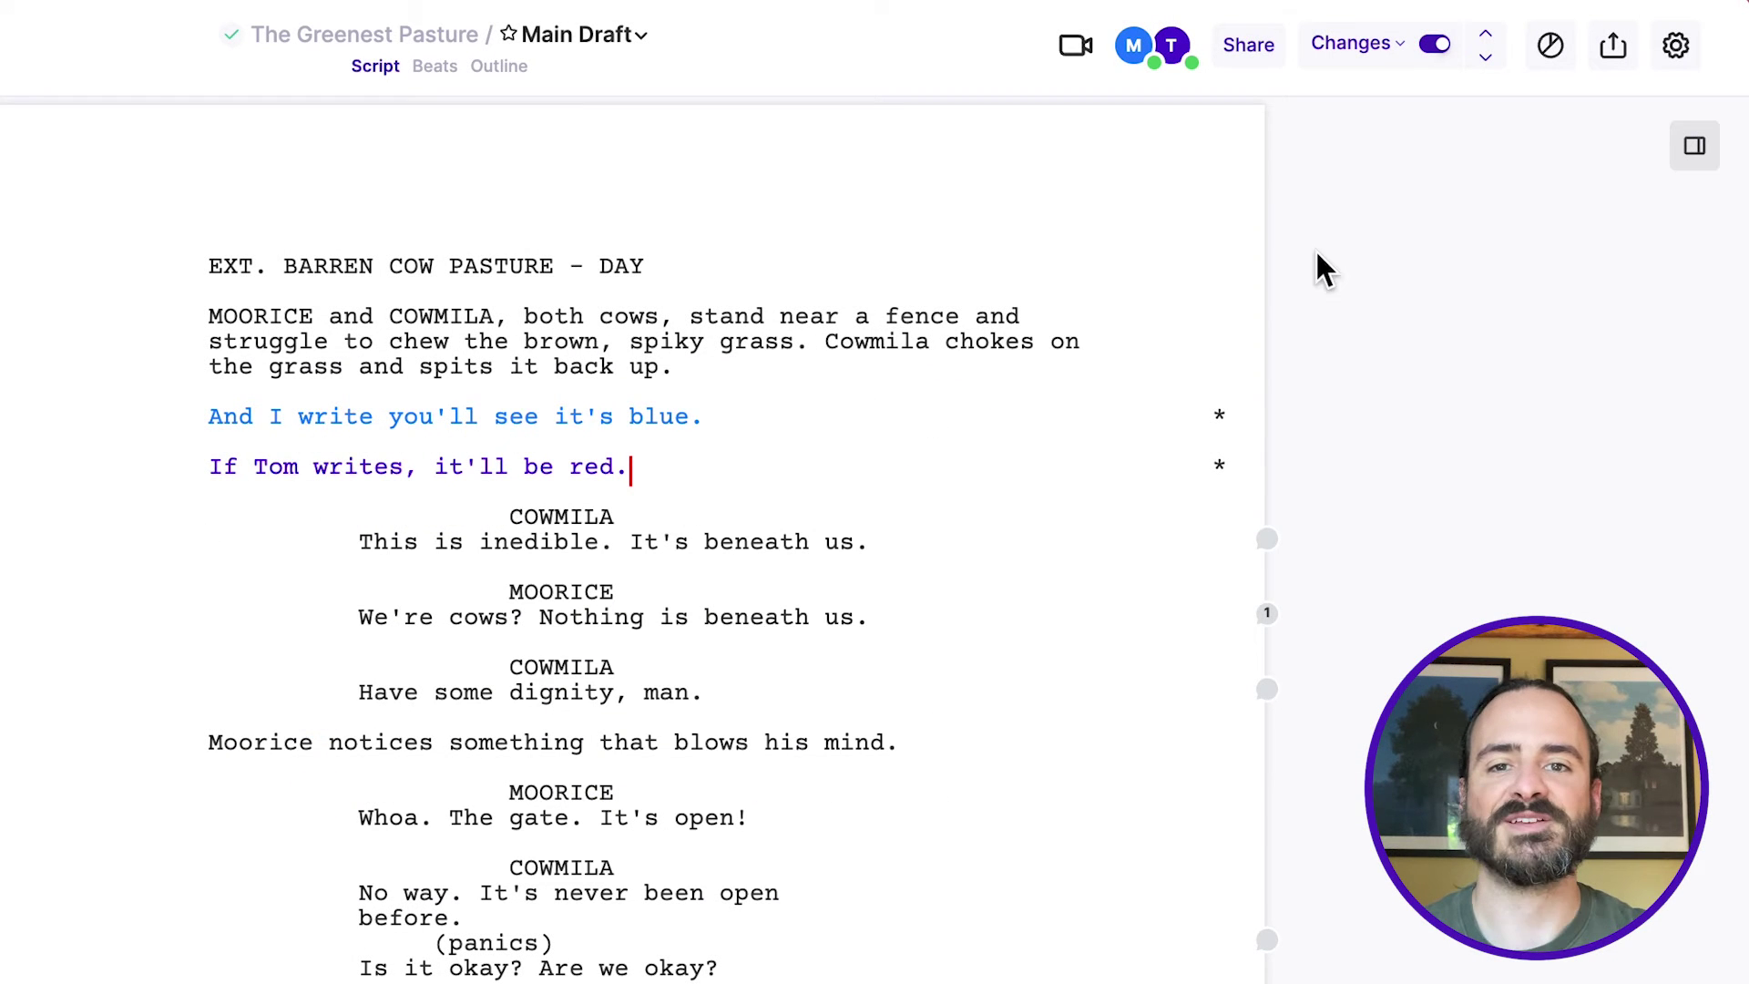
click(1374, 43)
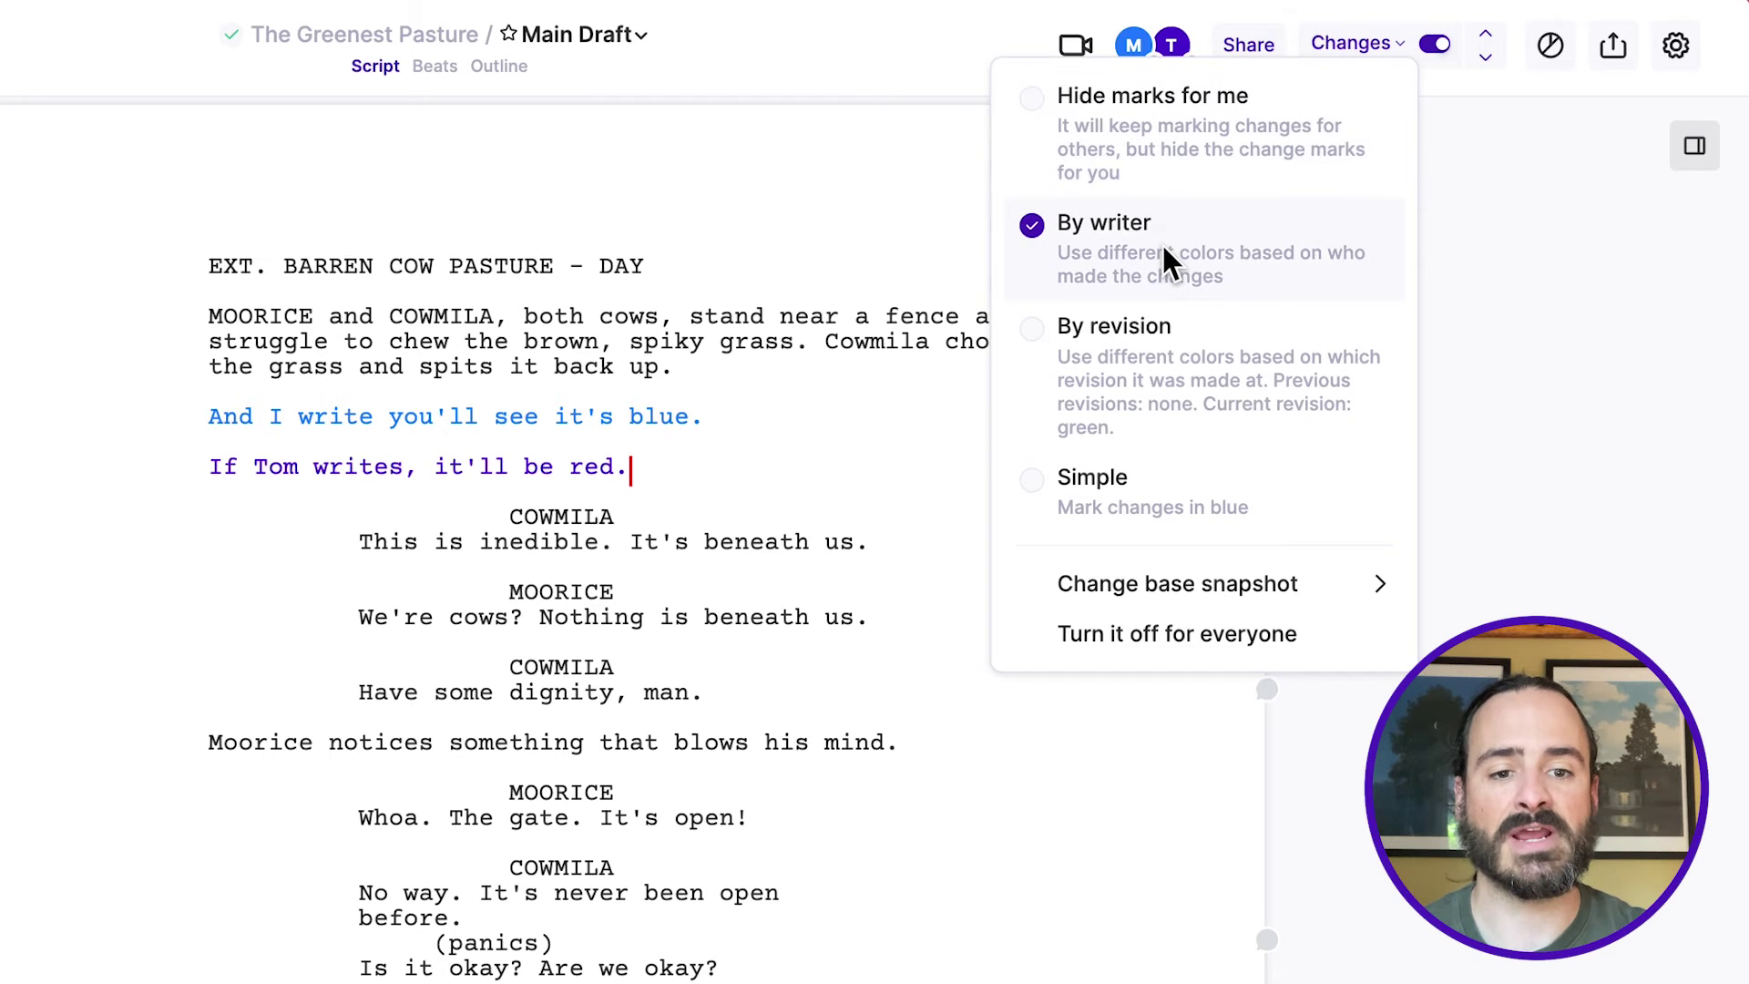
Choose 'Hide marks for me' so the added lines show in plain black.
click(1183, 145)
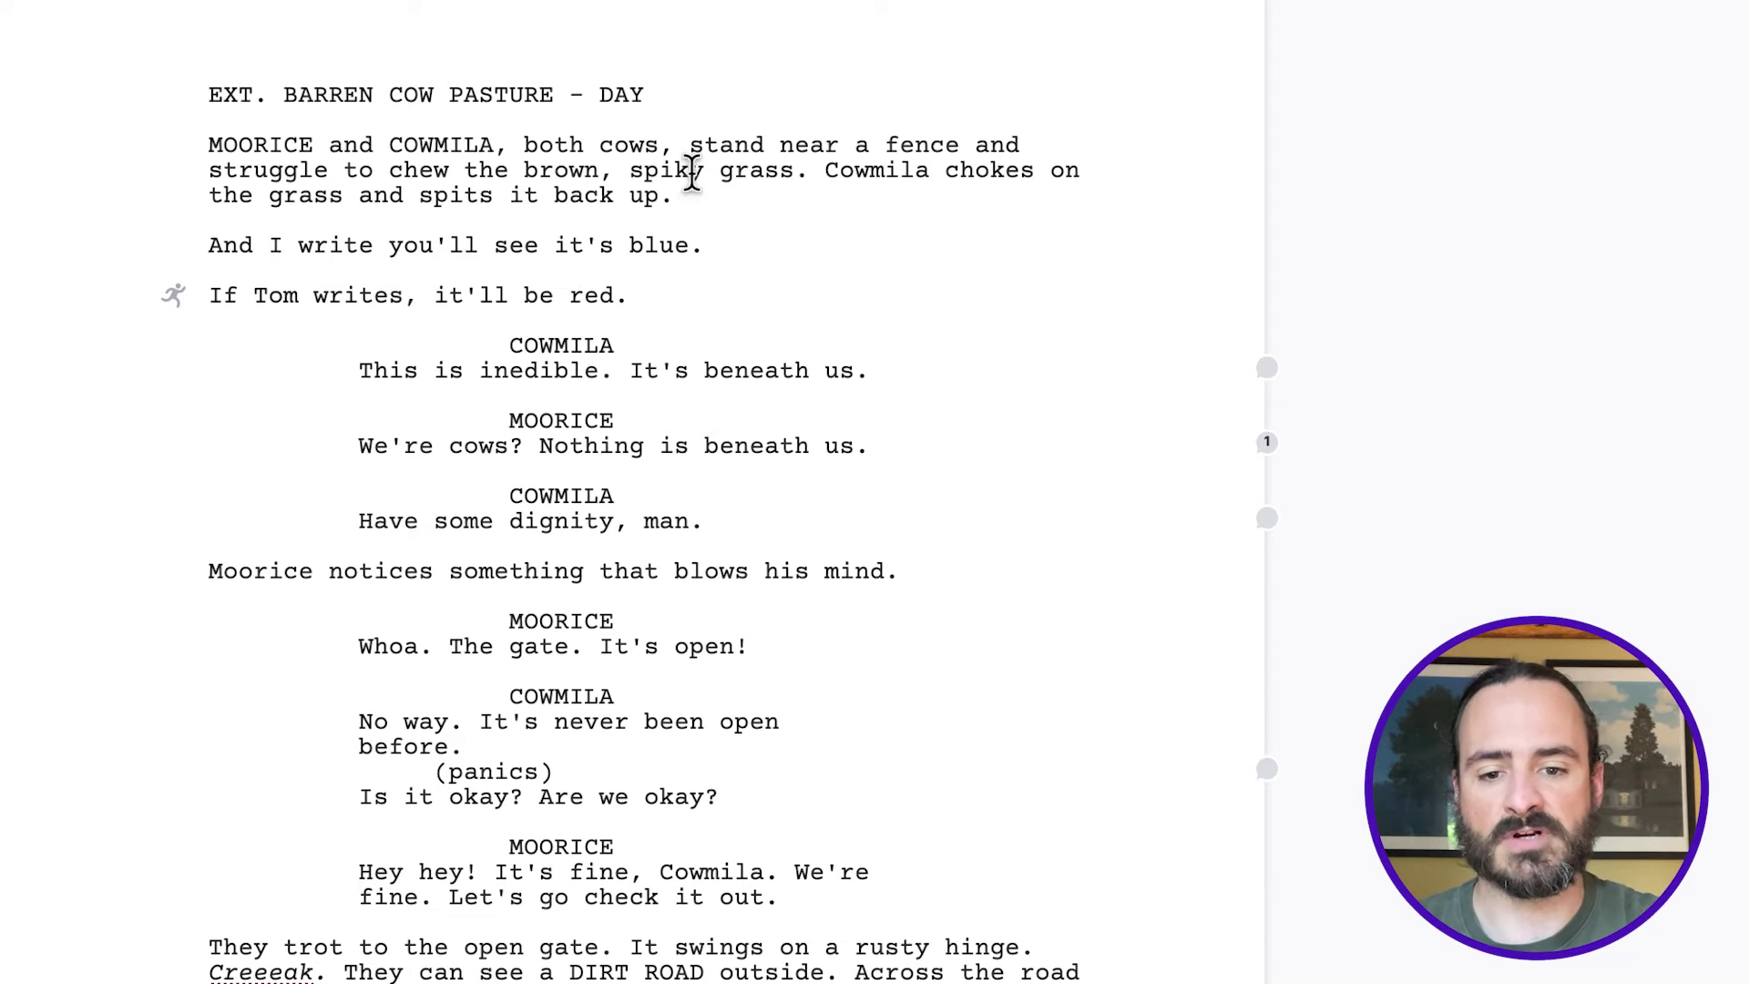
Comment 'this doesn't make sense' on the blue-writing line, mentioning Tom.
drag(711, 246, 209, 235)
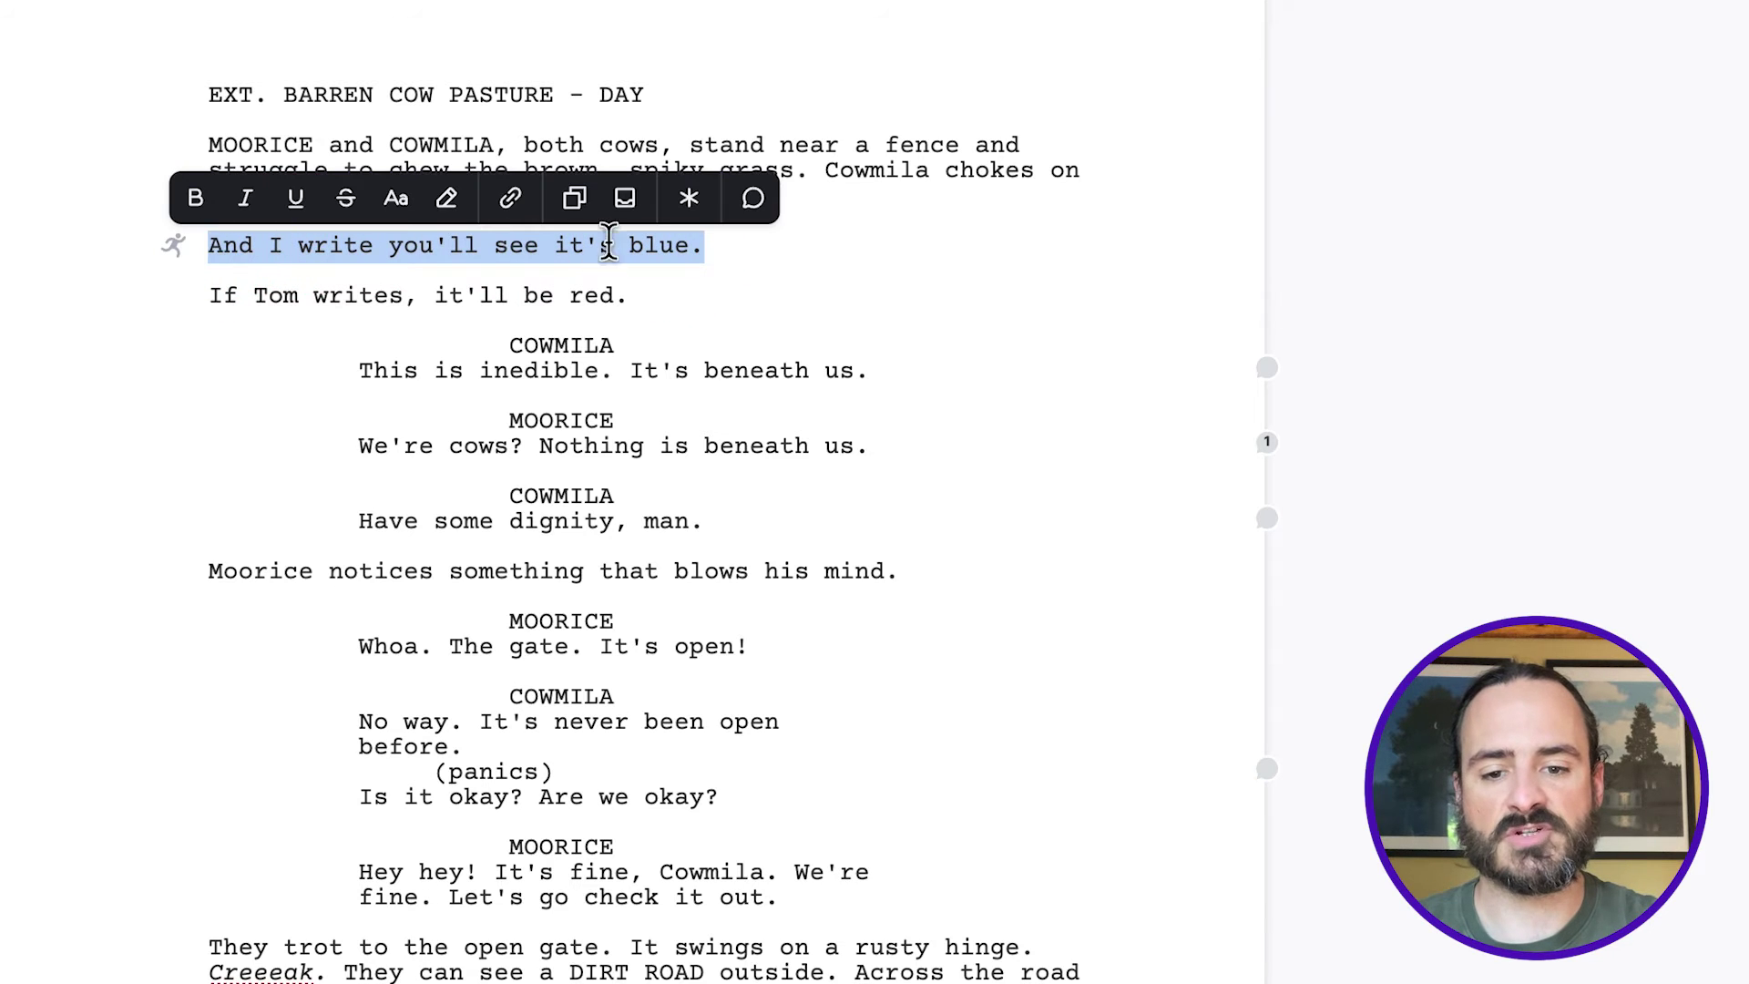
click(750, 199)
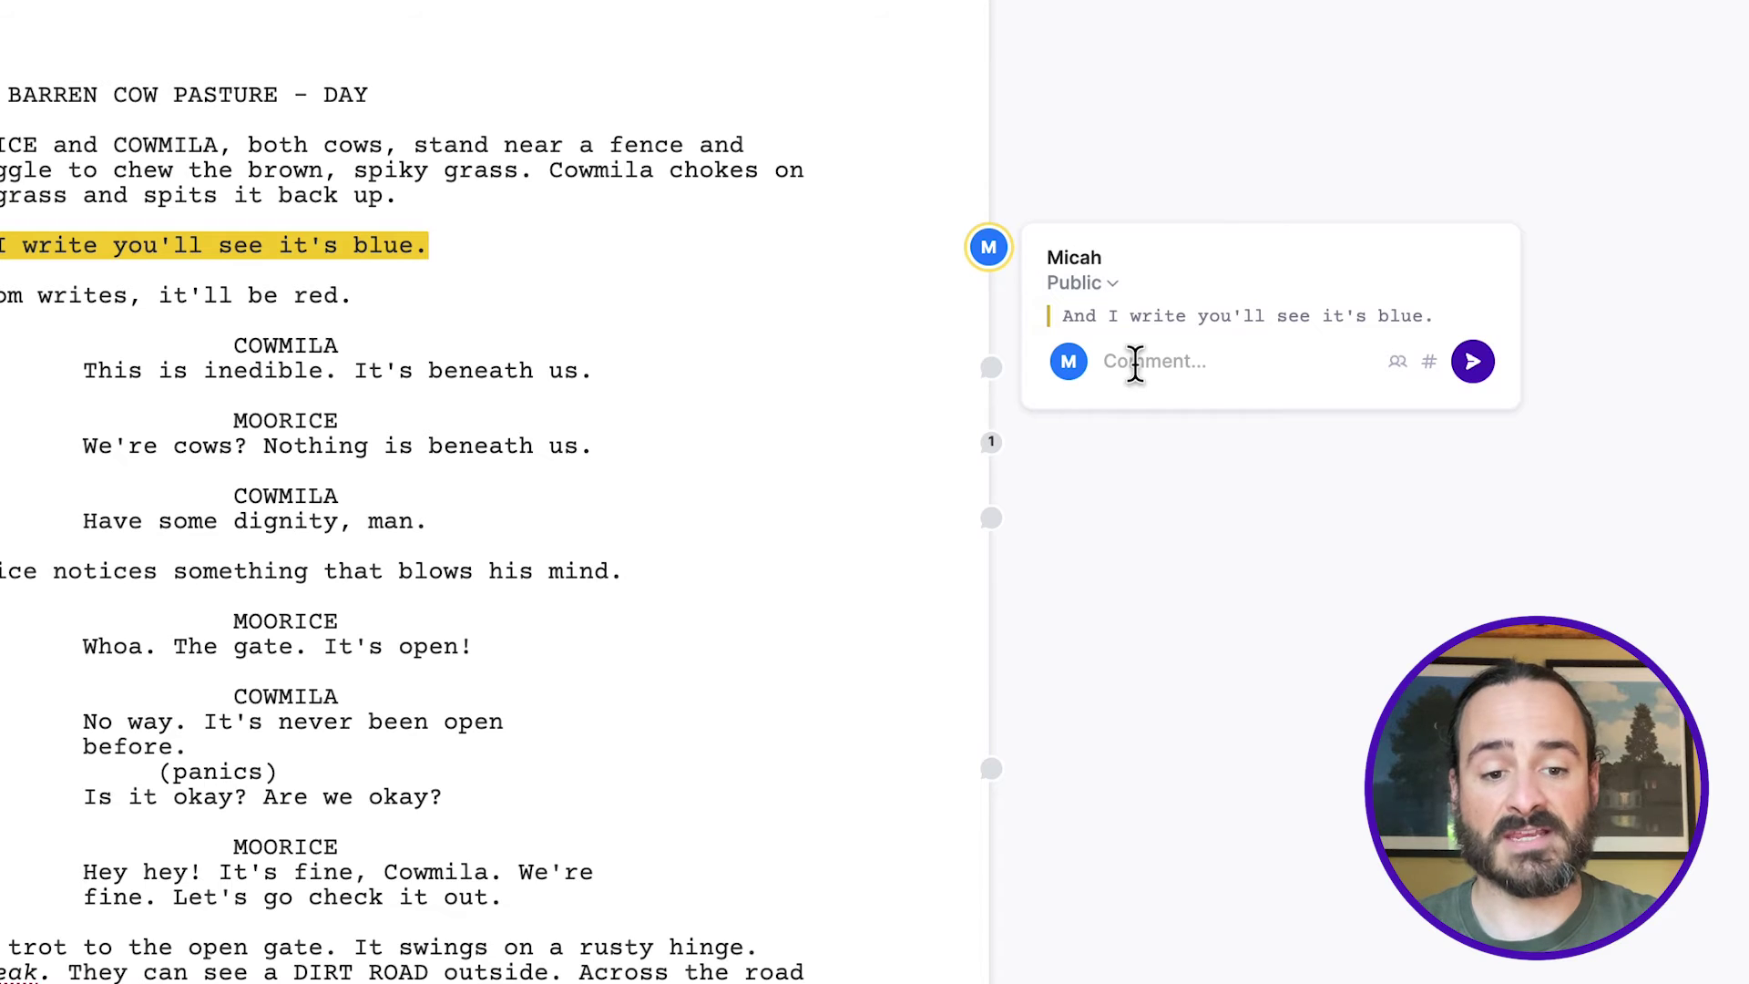
text(@to)
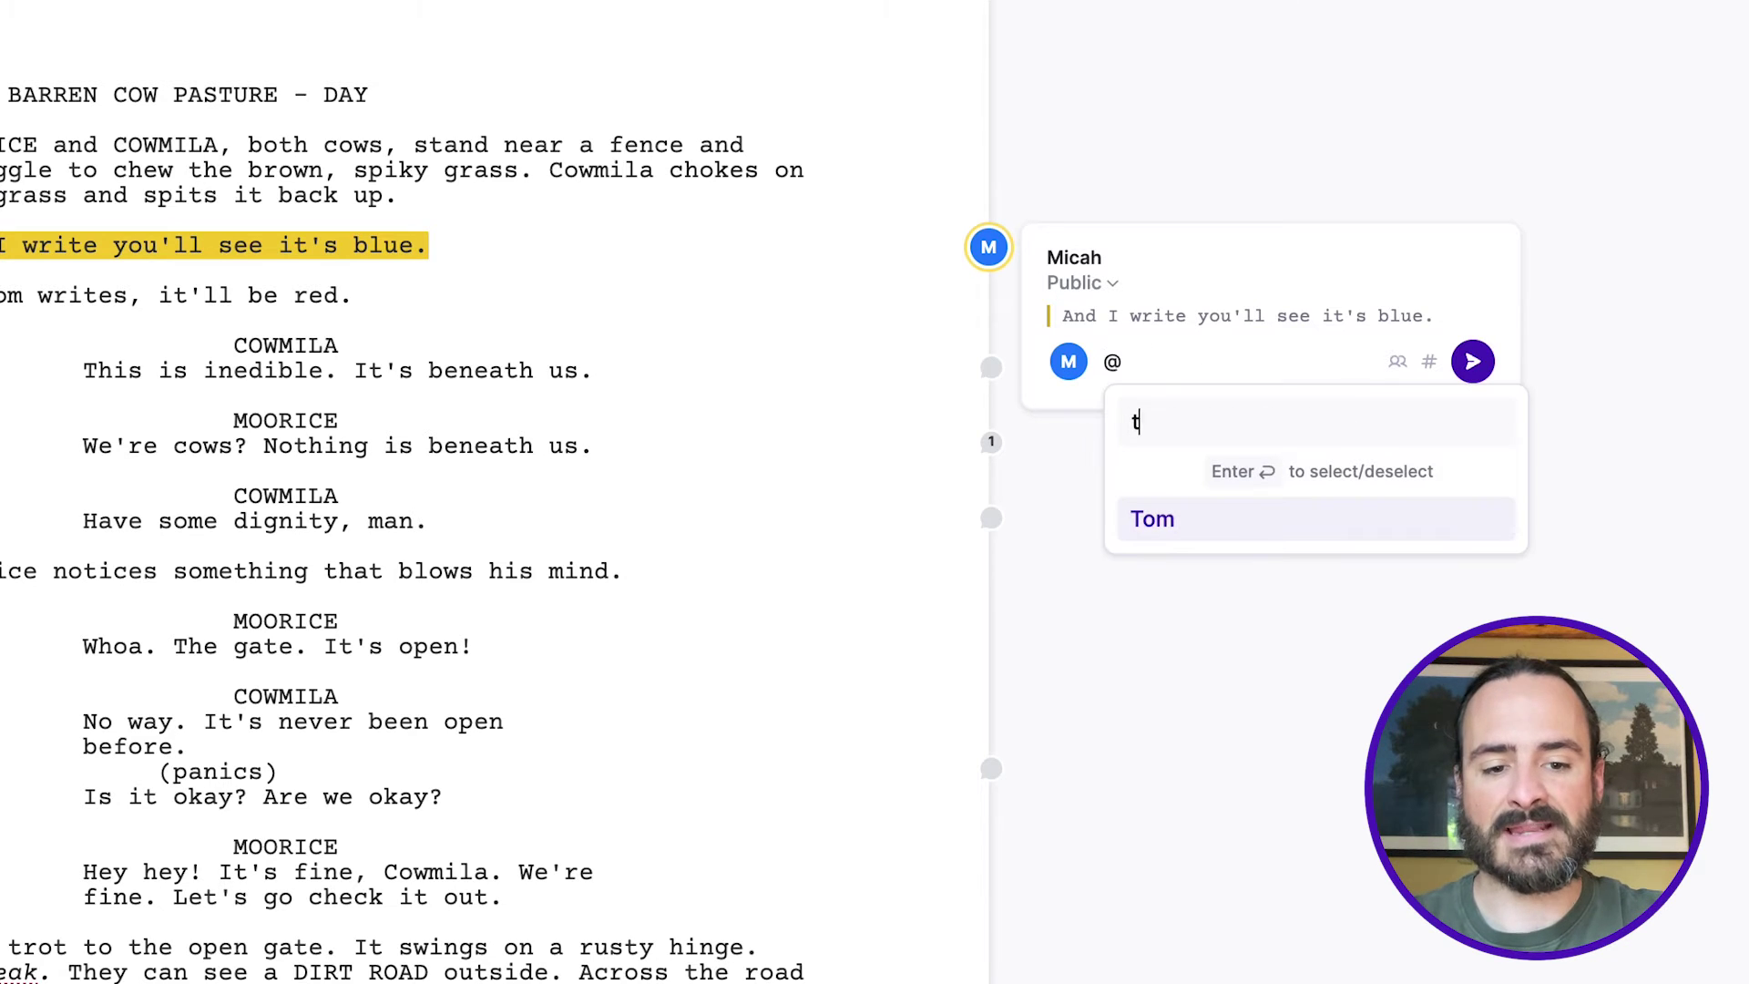
key(Return)
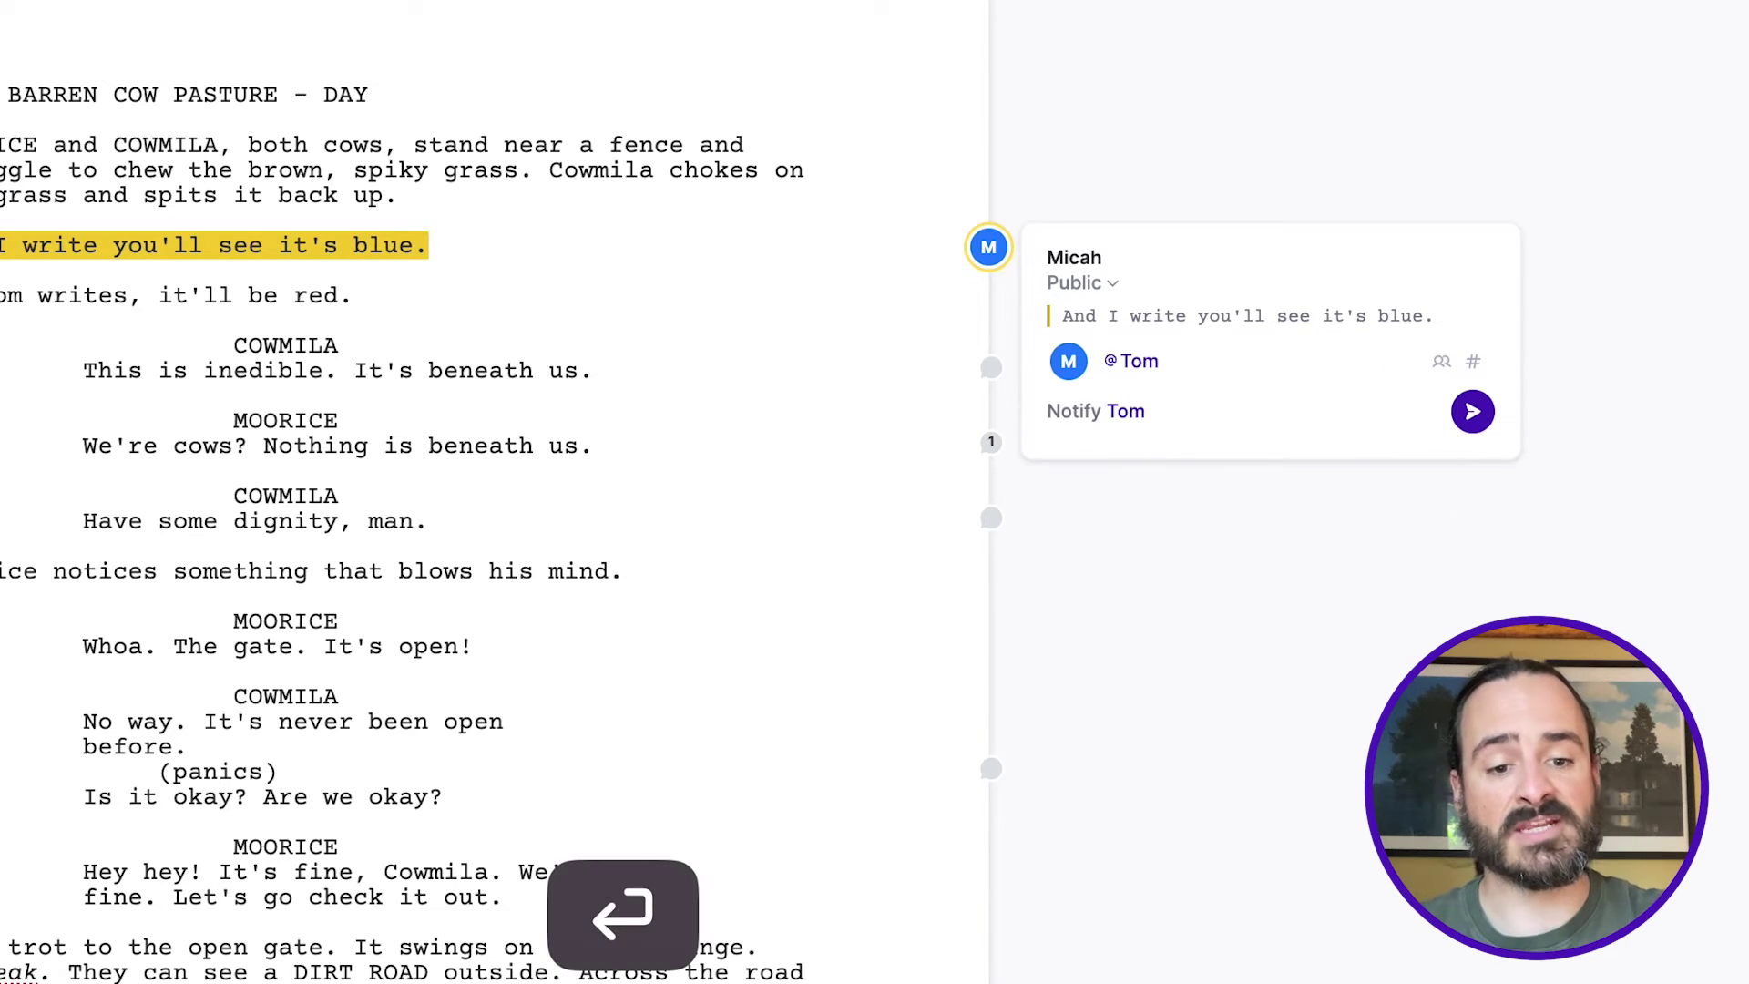
text(this )
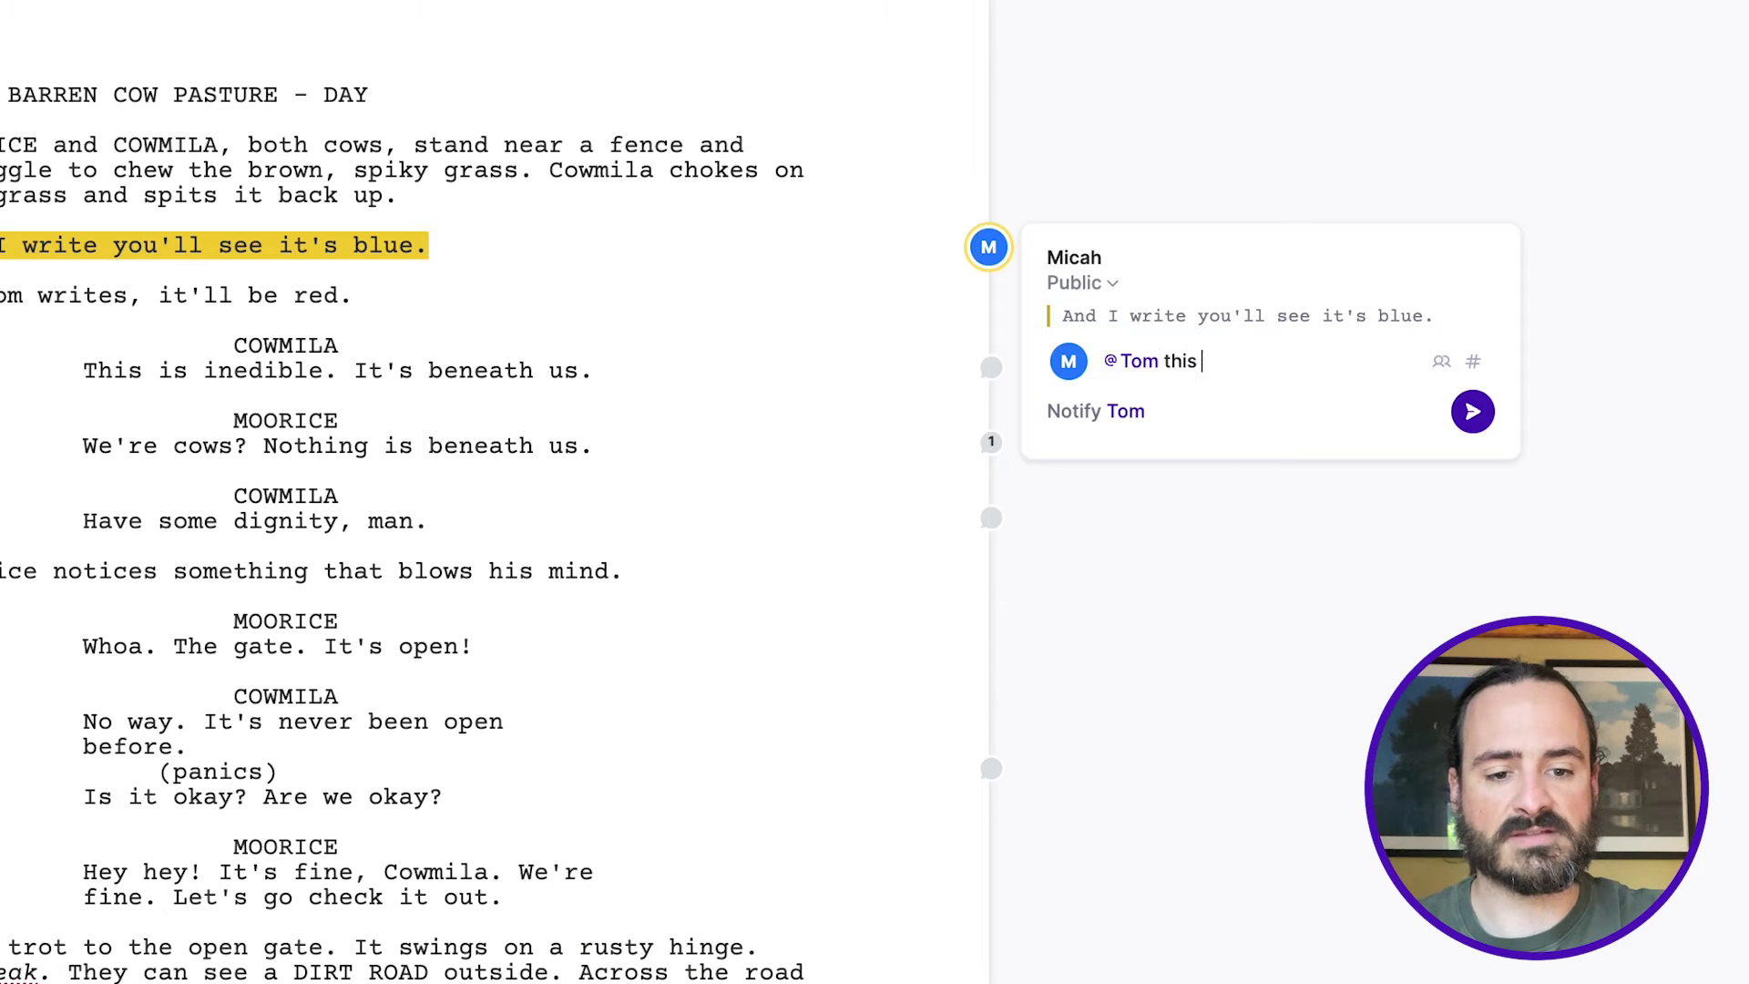
text(doesn't make sense)
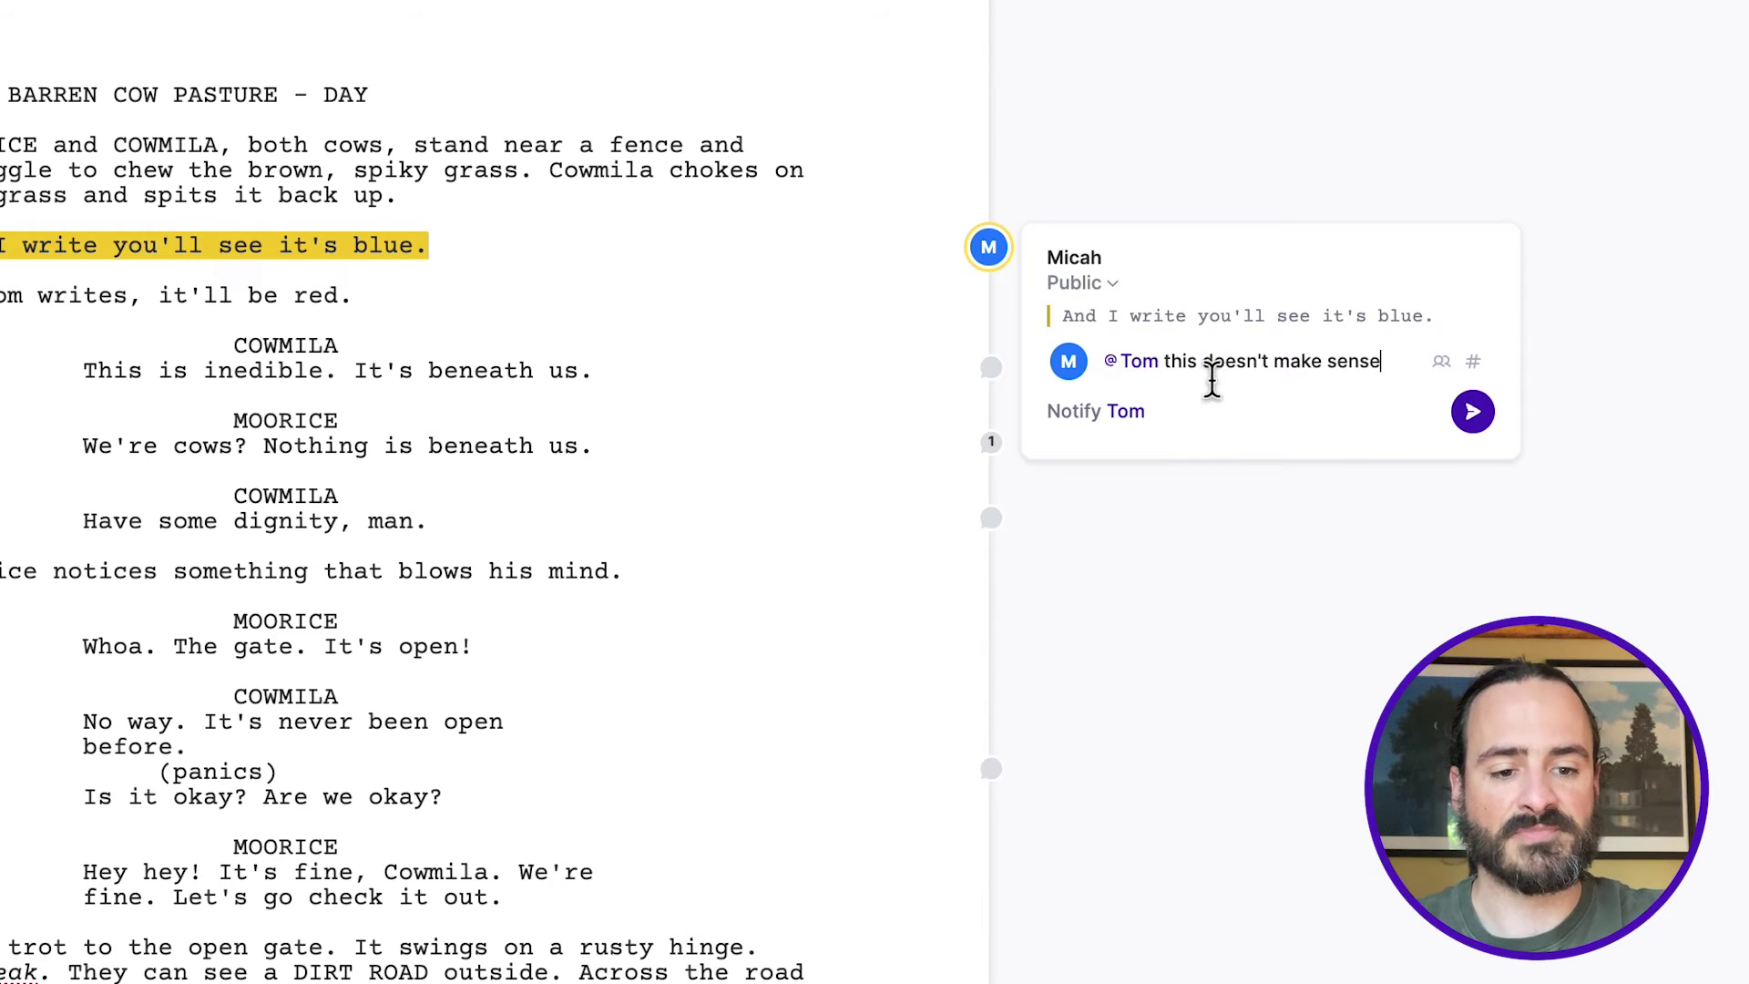
click(1474, 417)
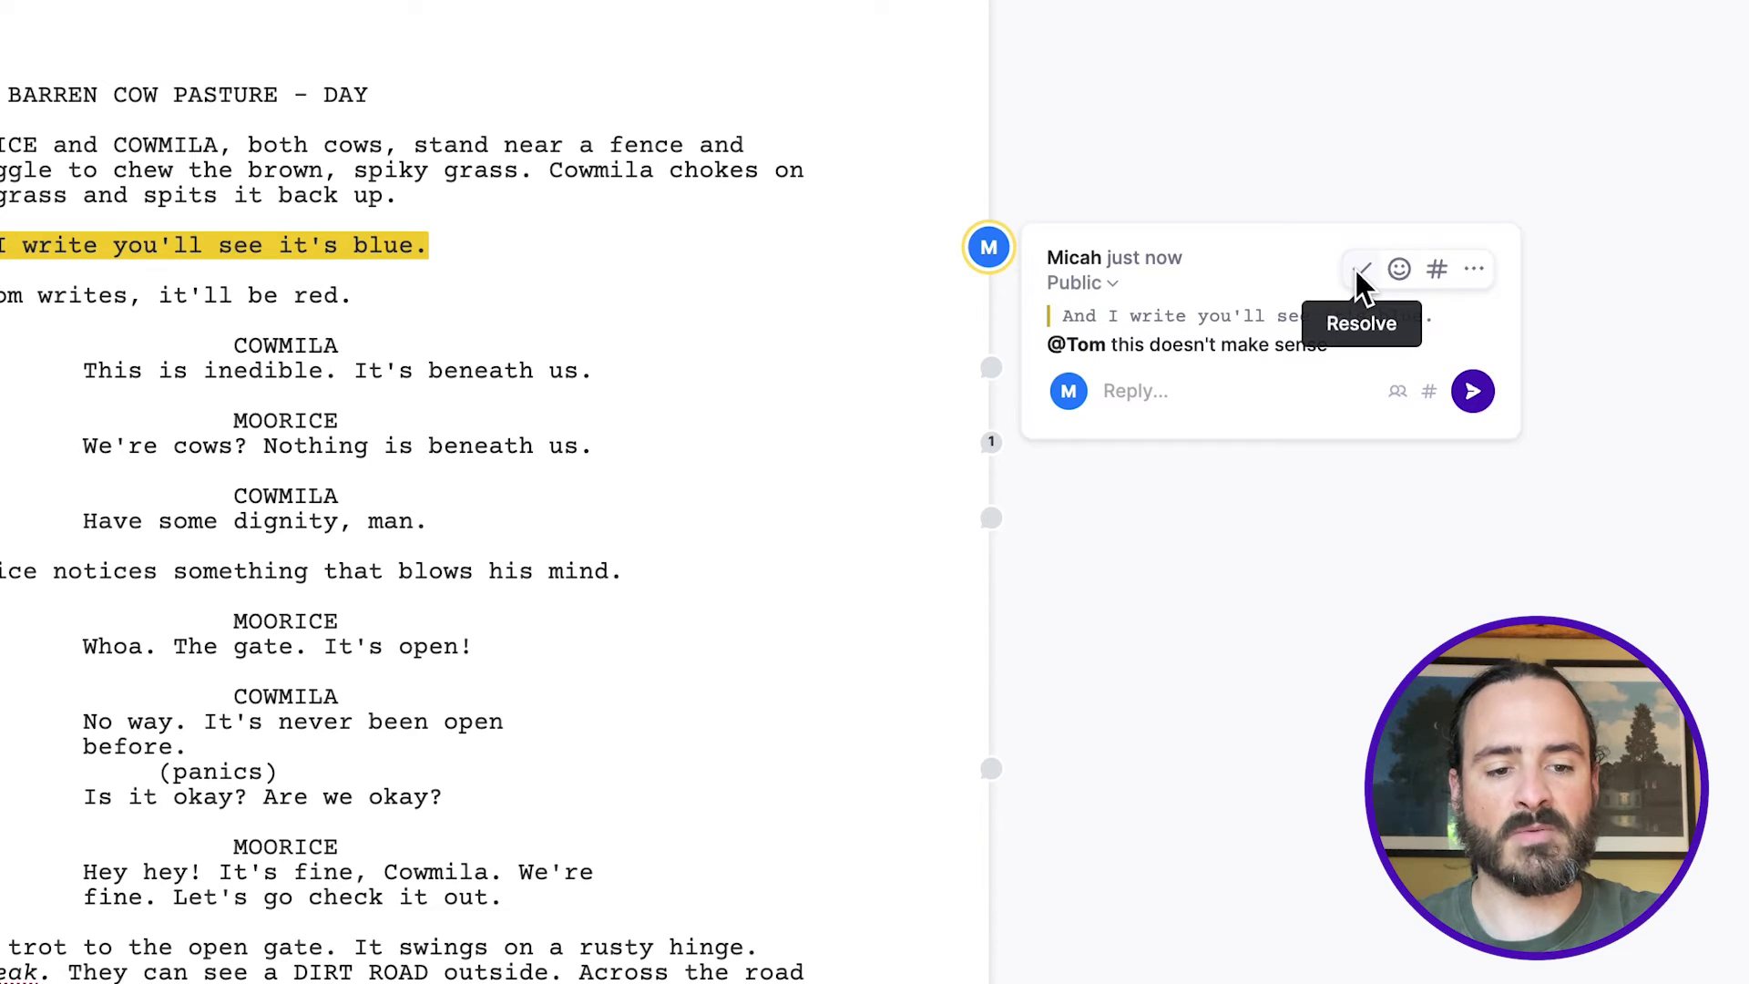
click(1397, 270)
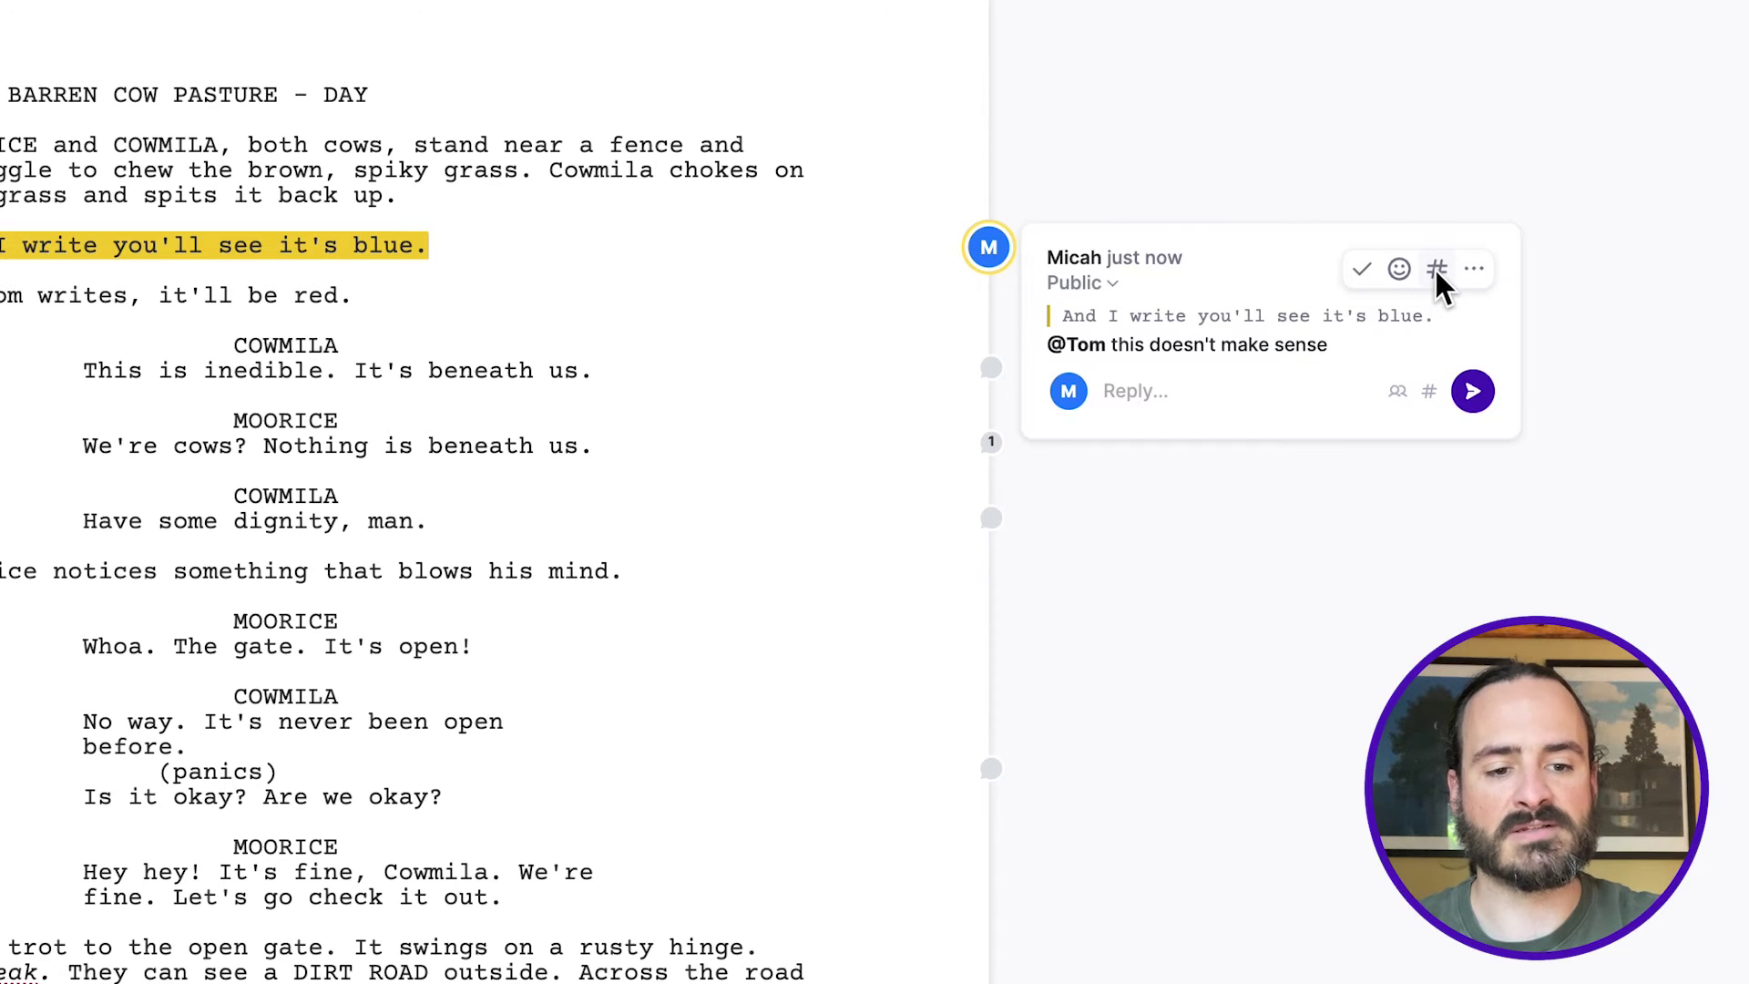
Create and apply a feedback tag to the comment.
click(1436, 269)
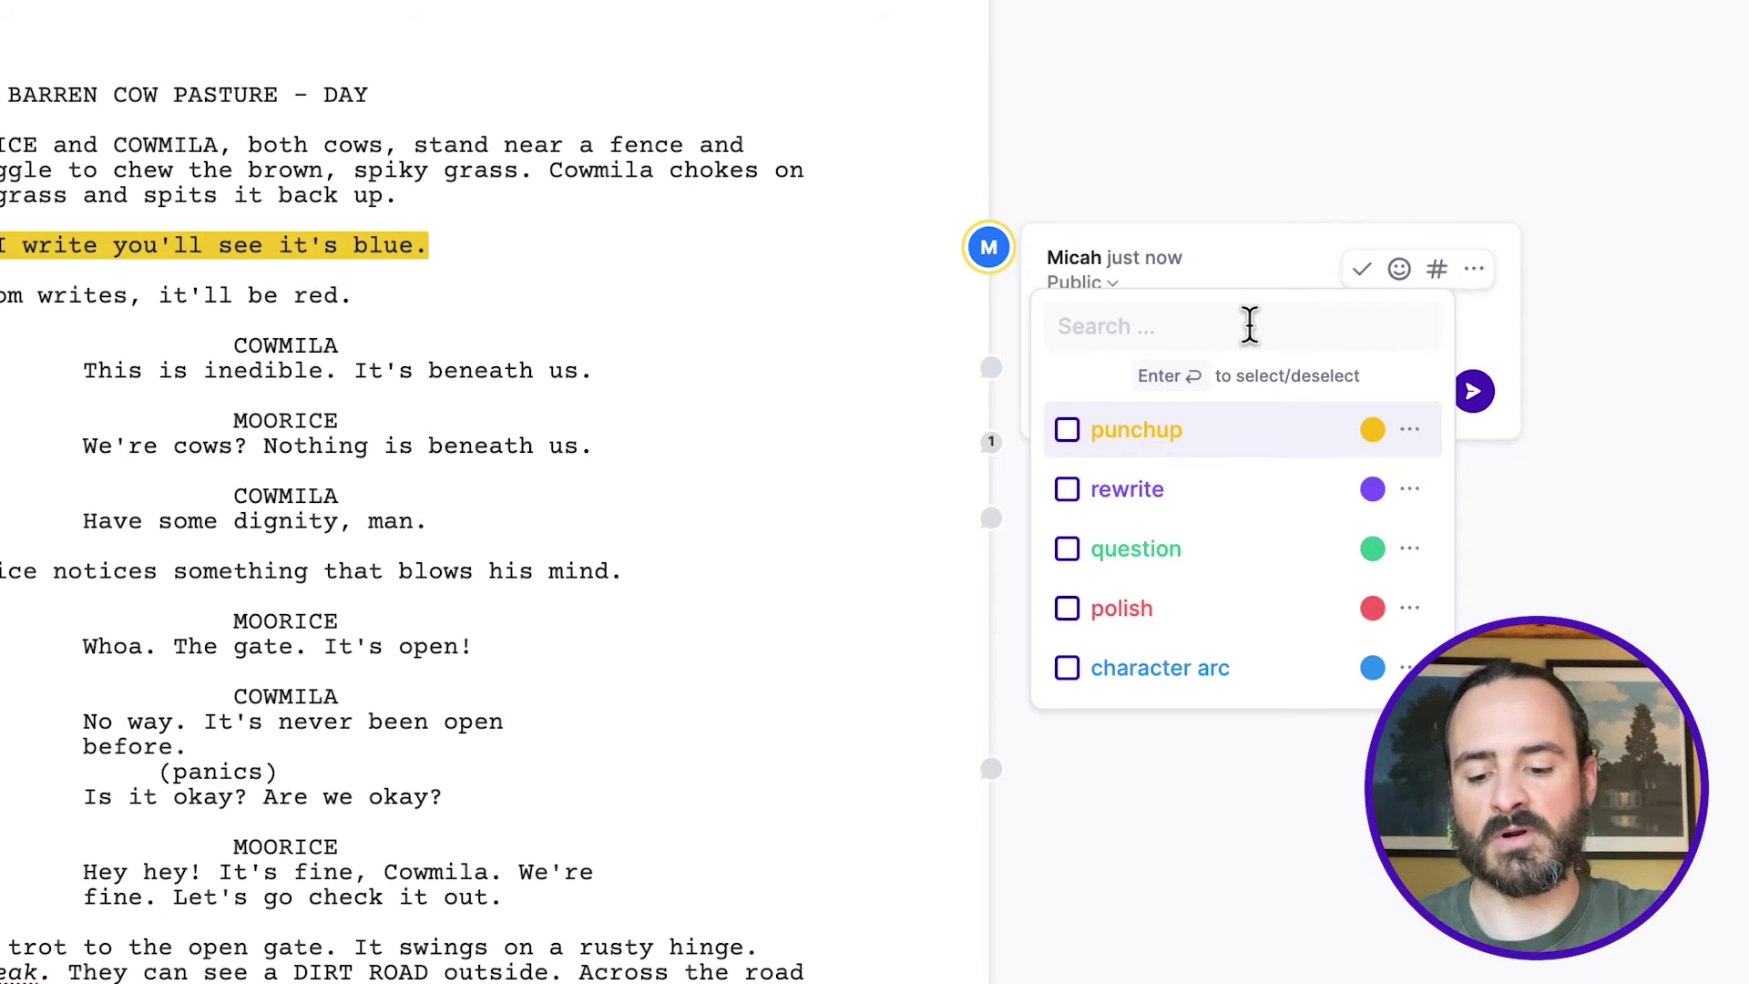
text(feedback)
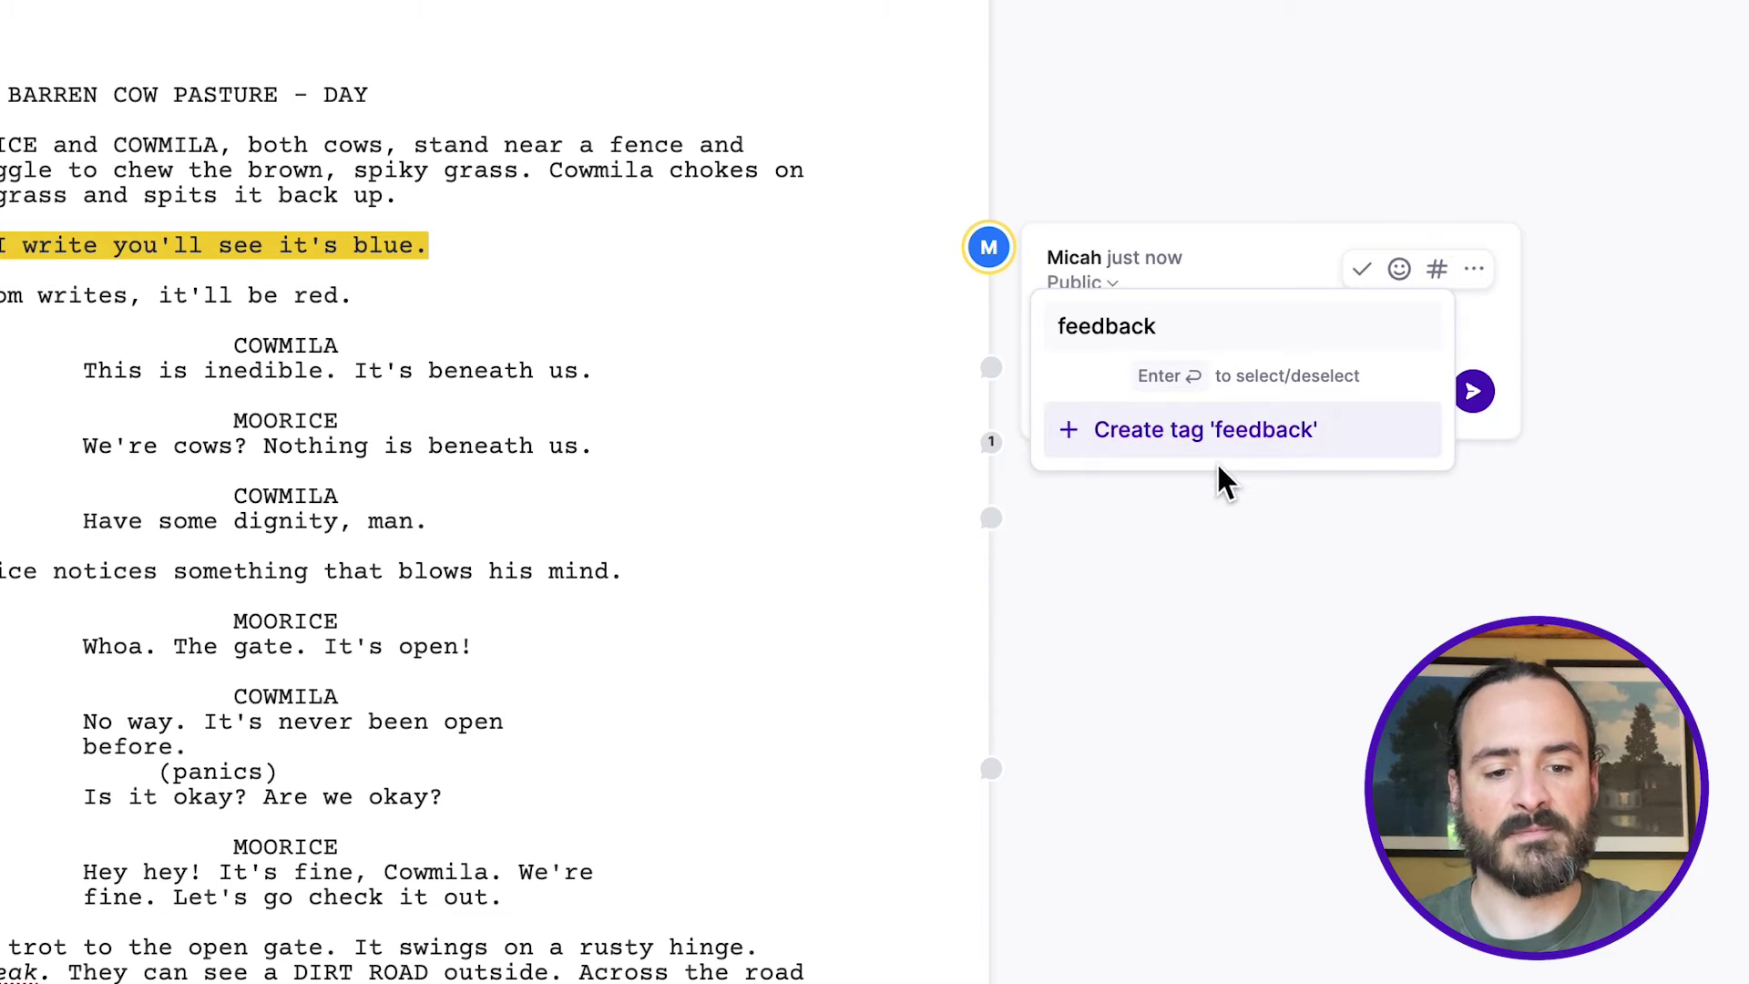
click(1215, 436)
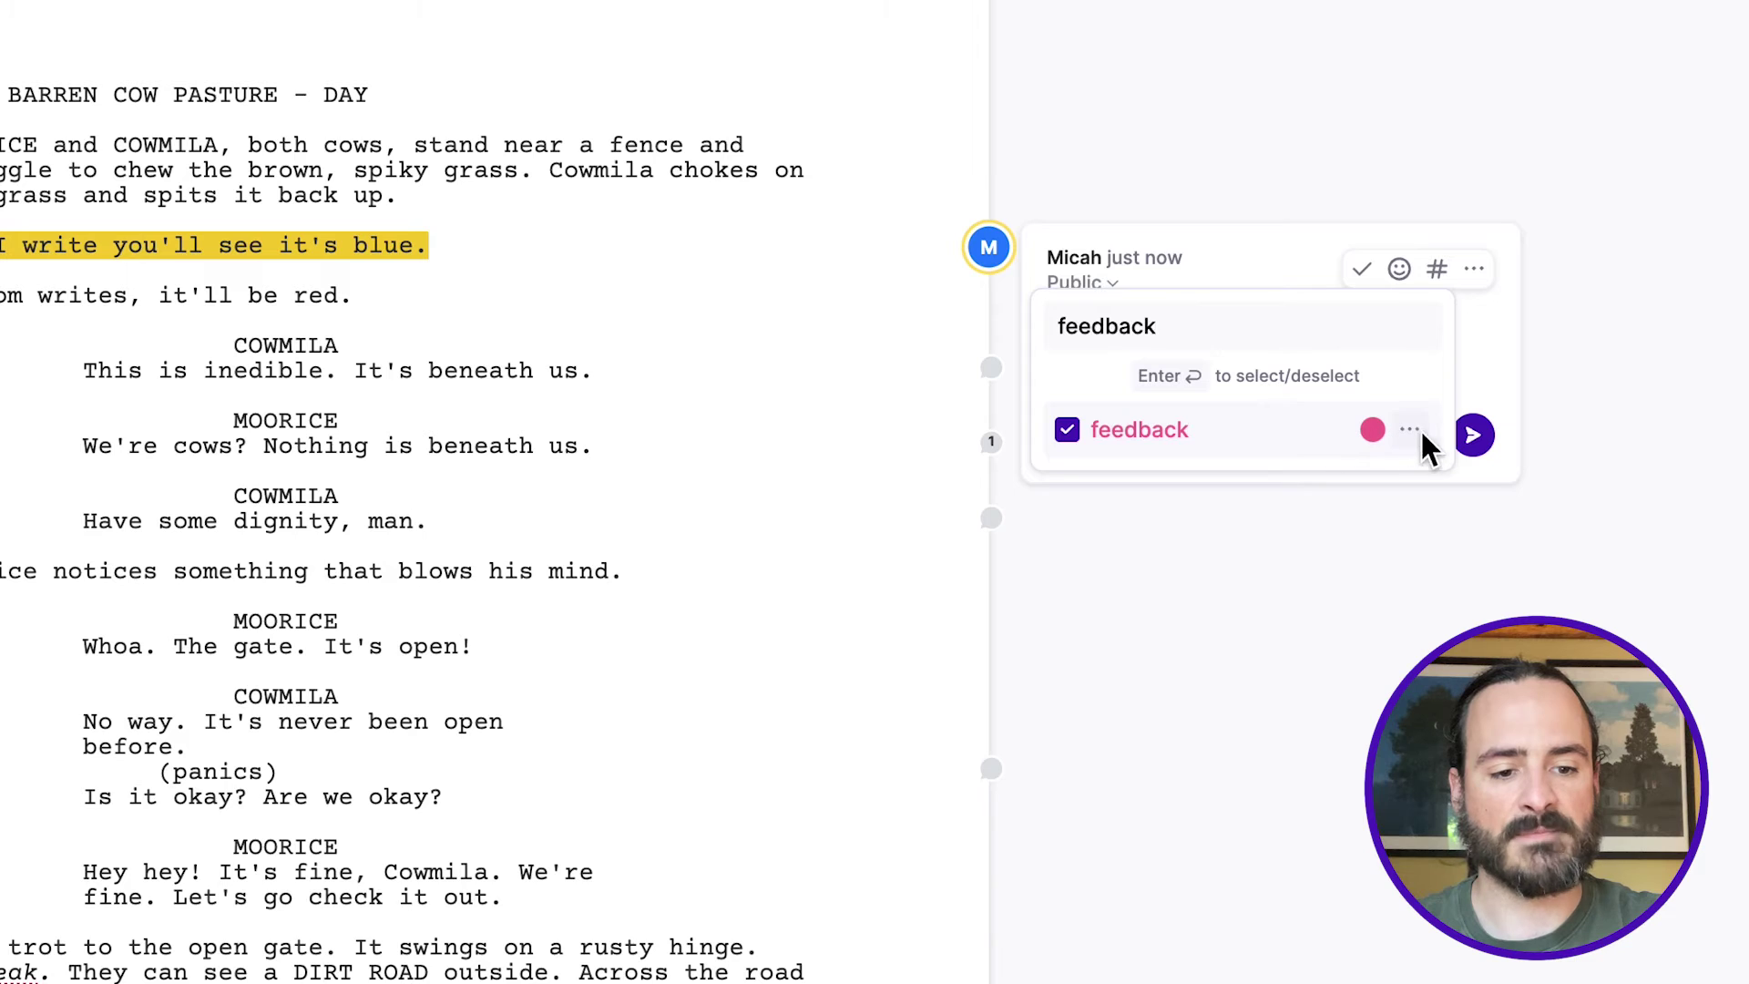
click(1466, 359)
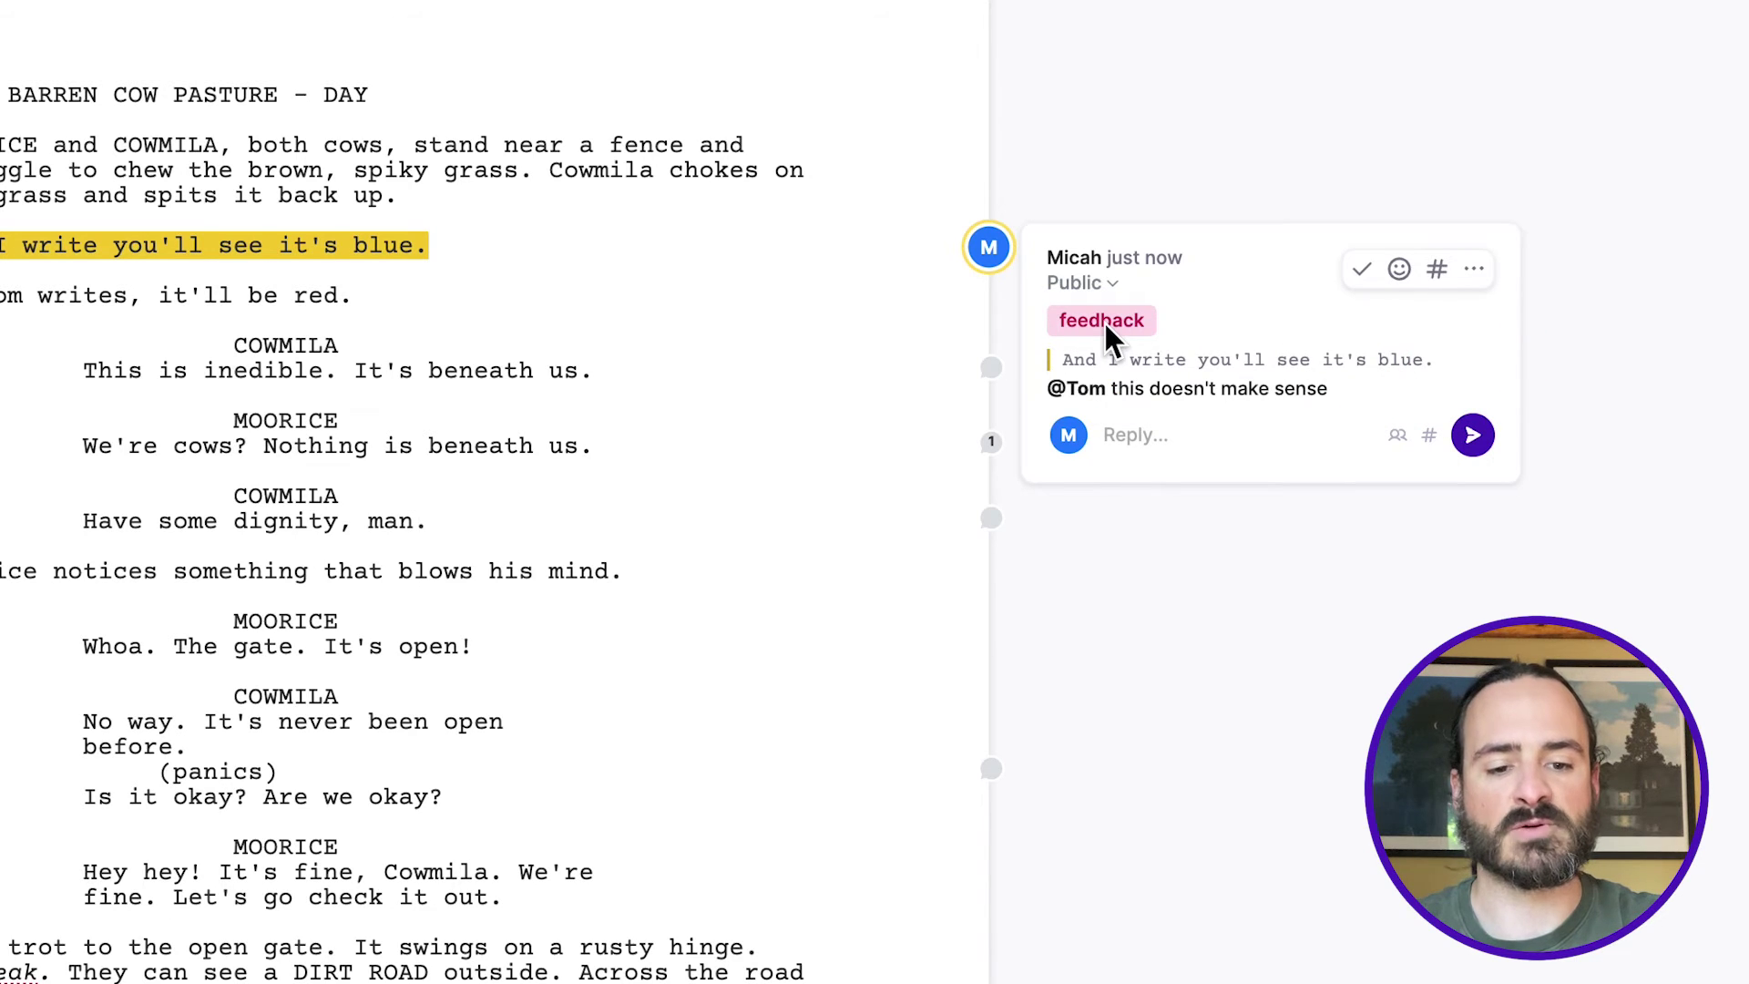
Reply 'This needs a #rewrite' with the rewrite tag, then close the comment thread.
click(1152, 435)
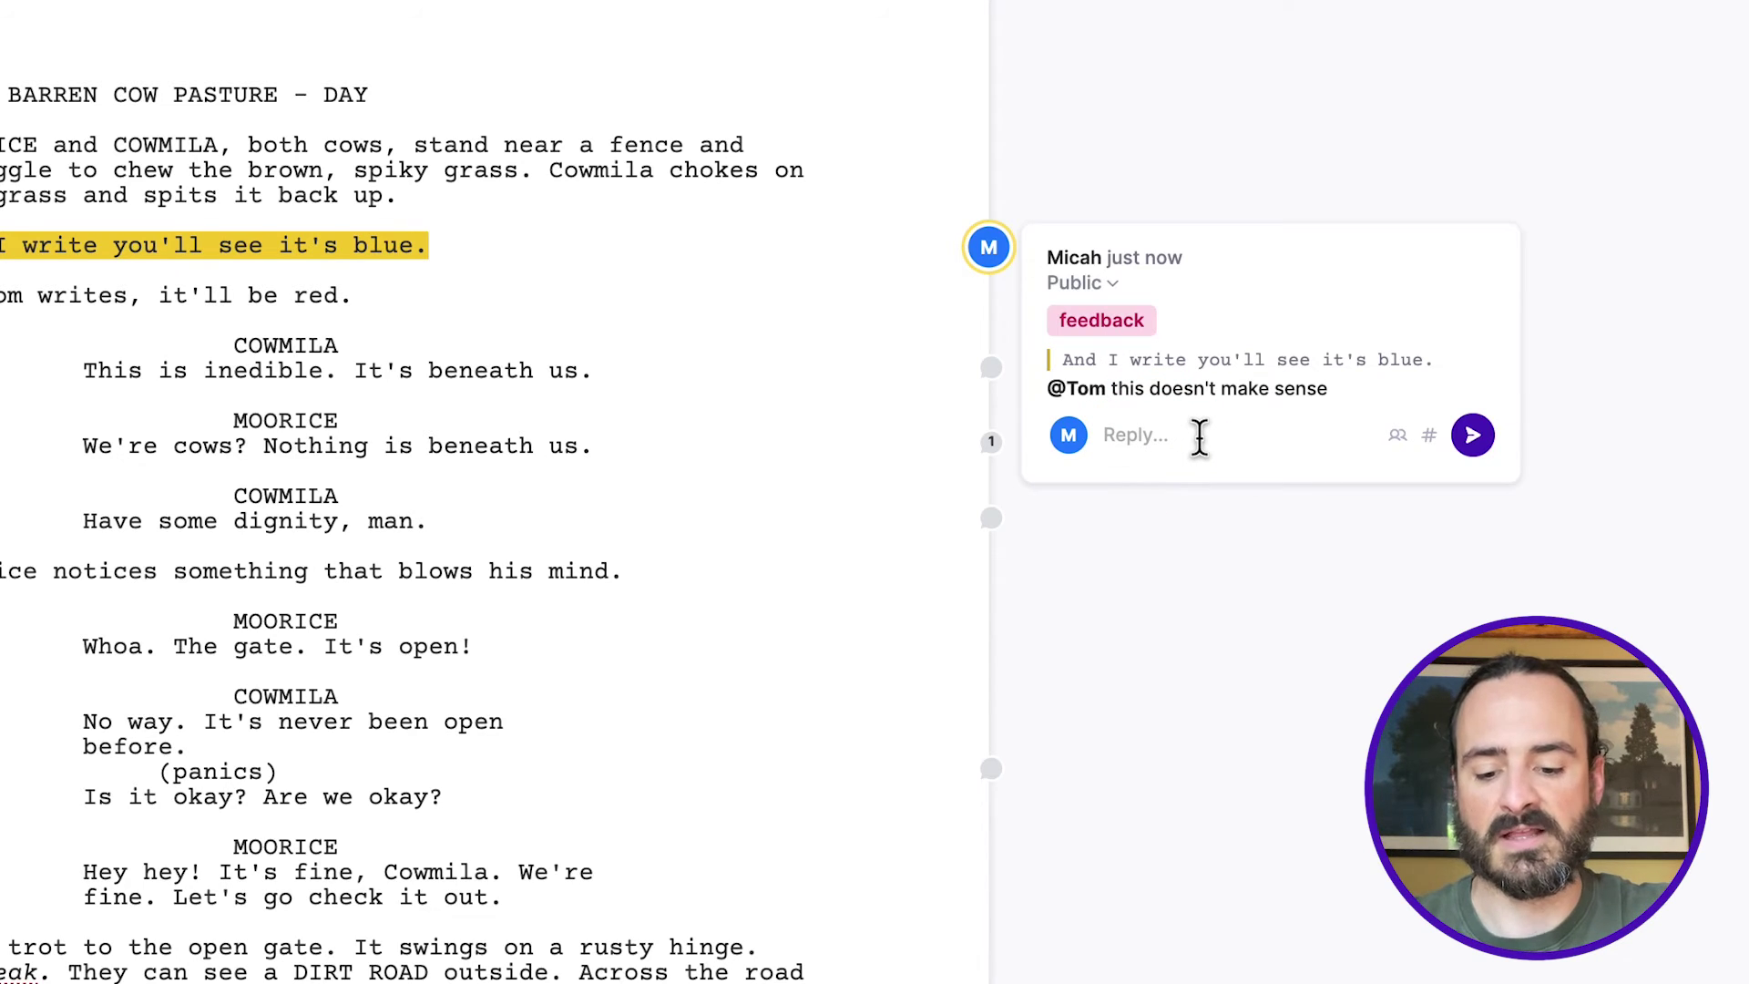
text(This needs a)
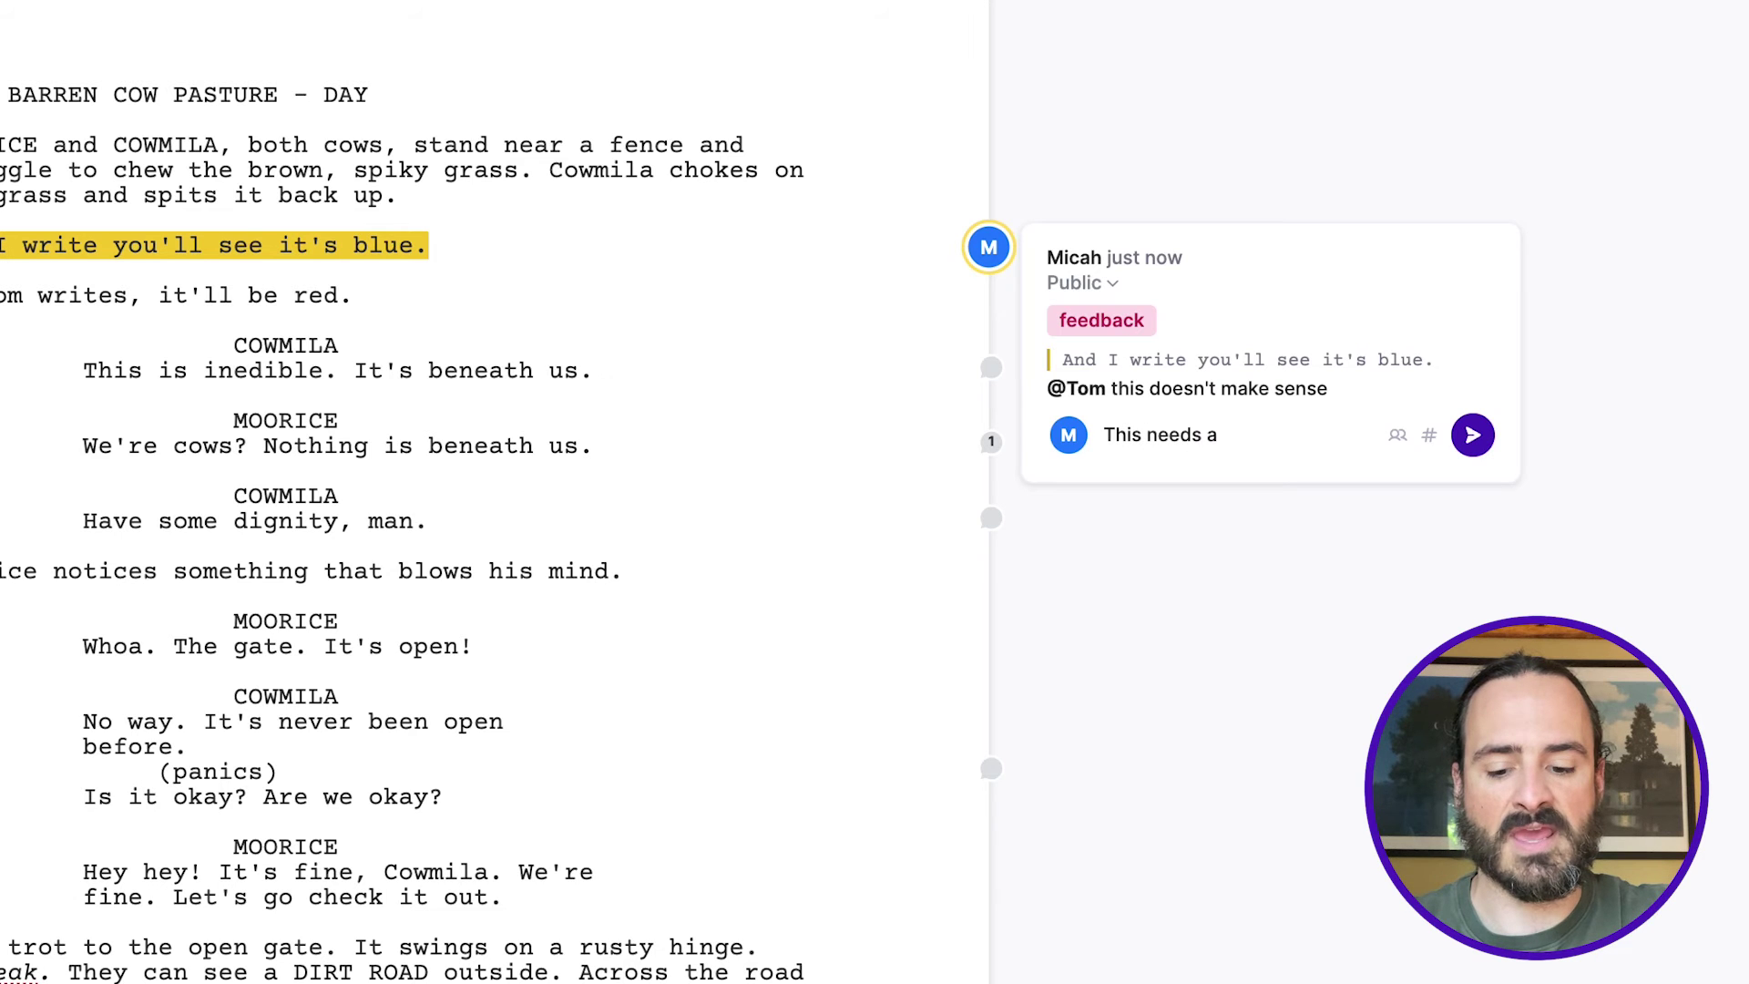
text( #re)
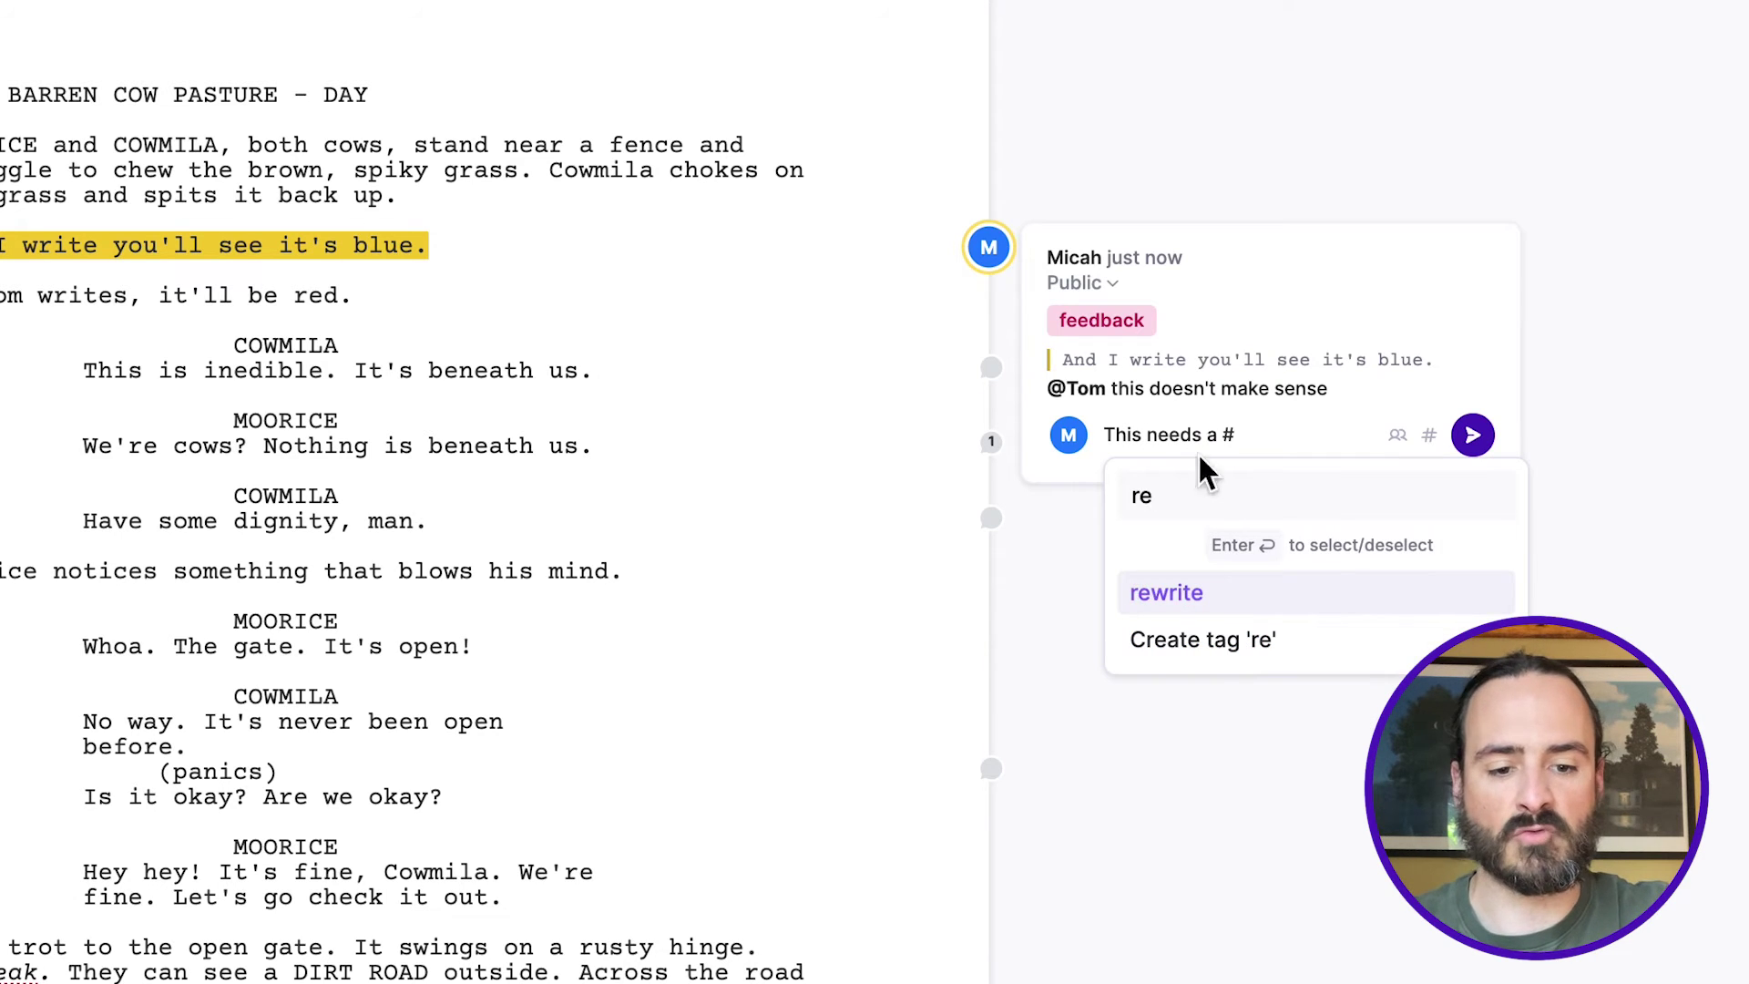
click(1152, 596)
click(1467, 437)
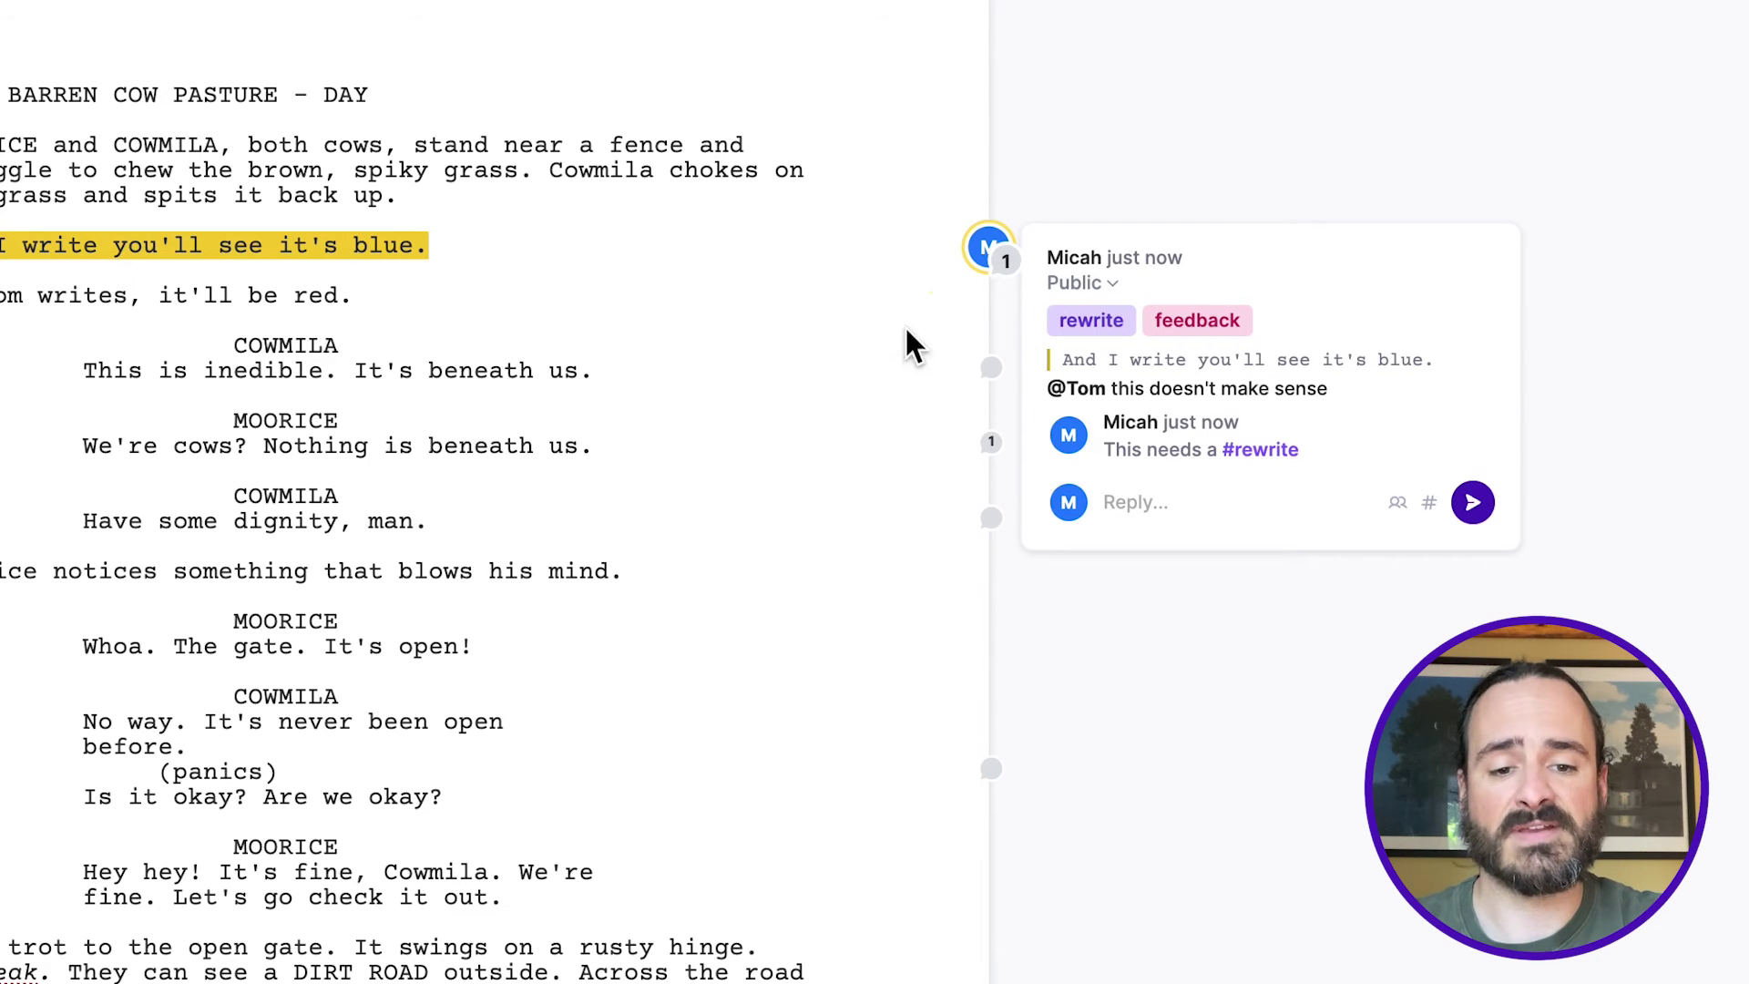
click(1220, 133)
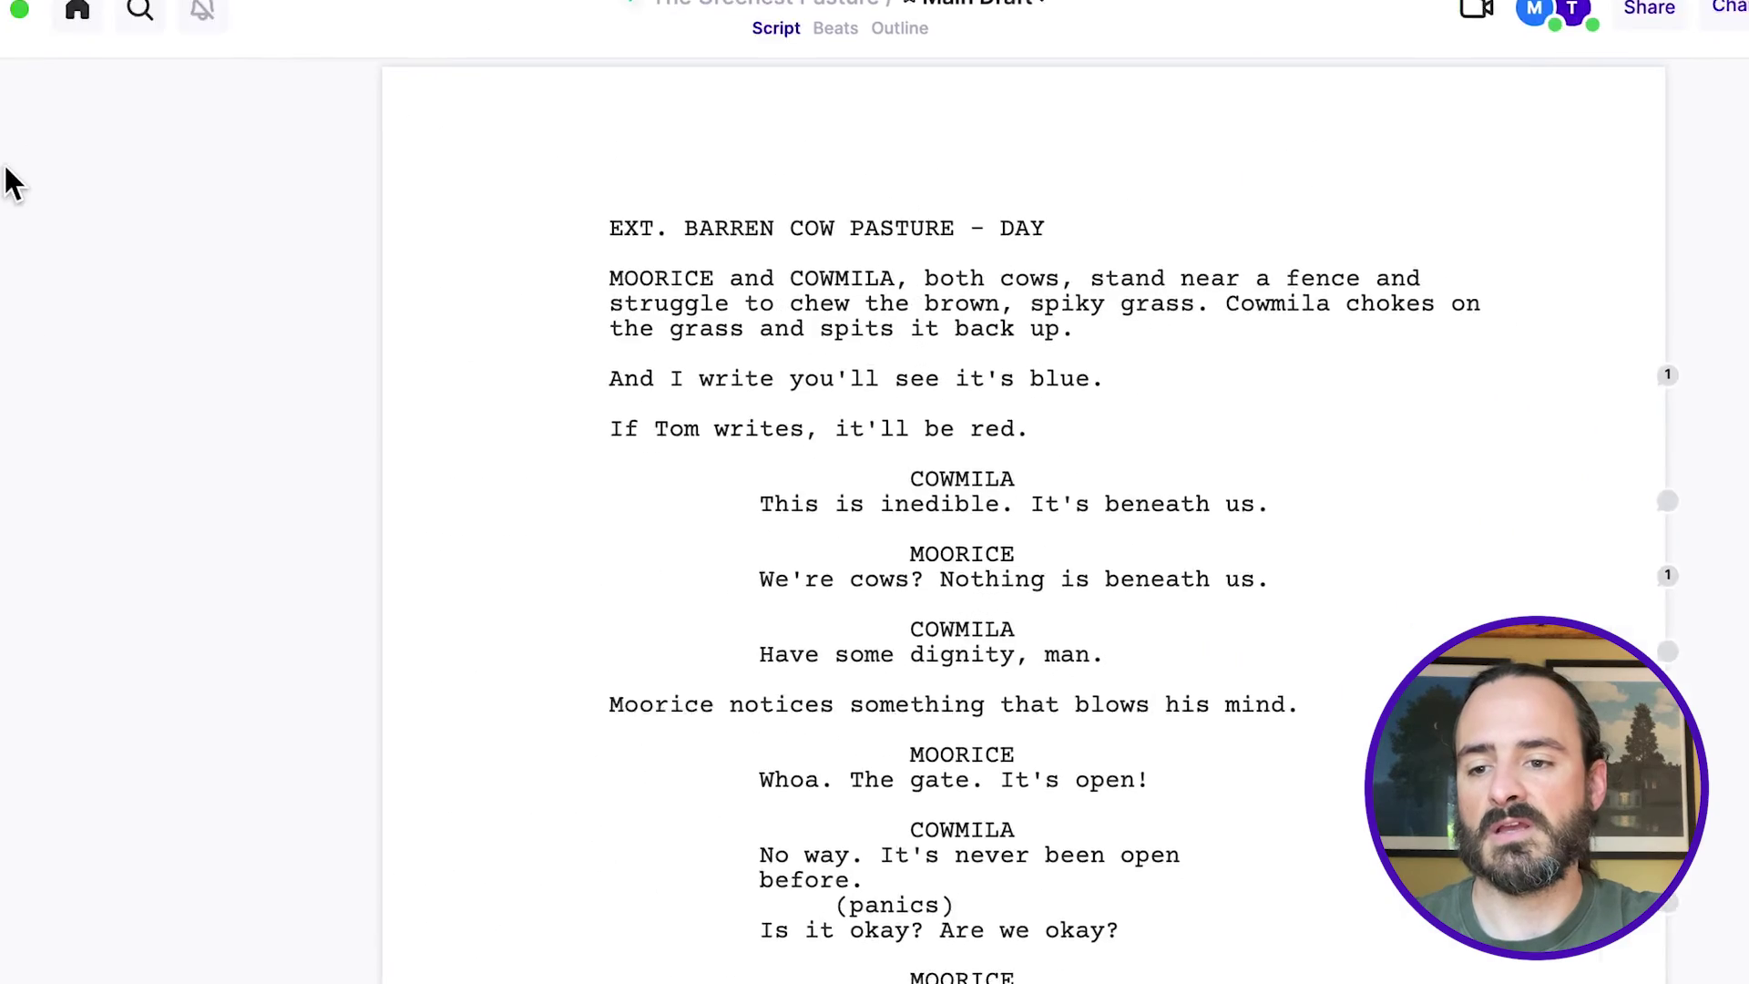
Pin the sidebar, show the comments list and filter it to the rewrite tag.
mouse_move(51, 135)
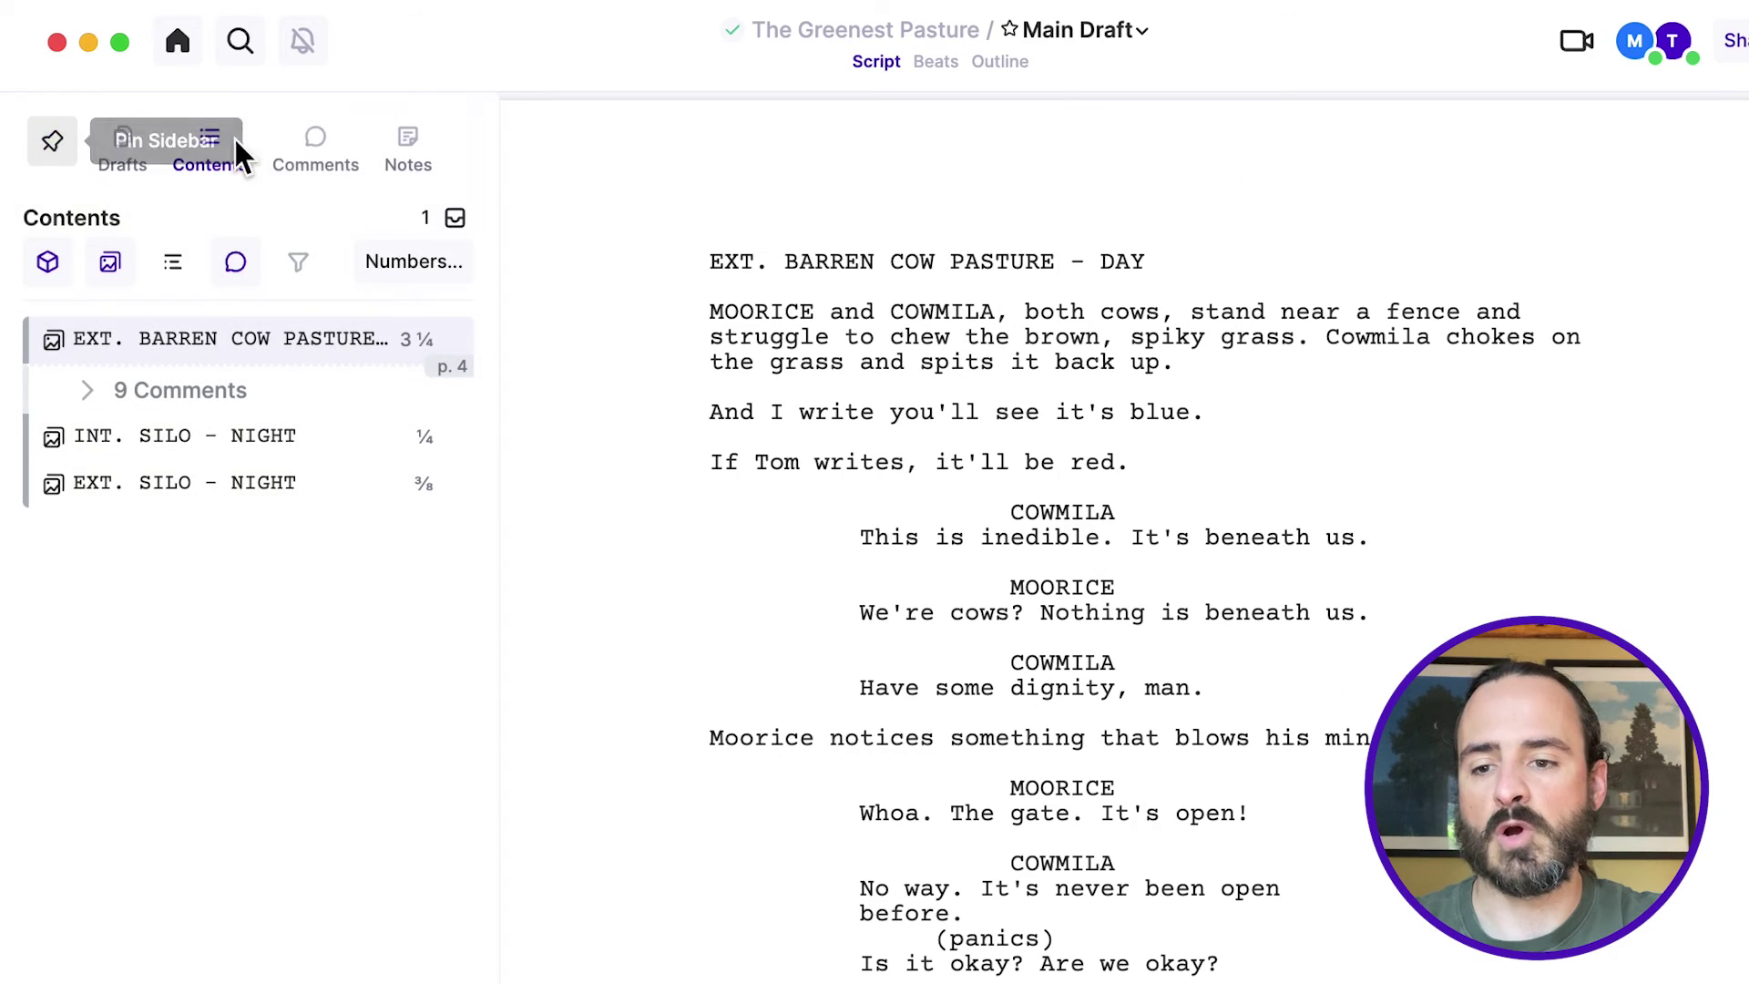
click(52, 140)
click(312, 153)
scroll(310, 528, down, 3)
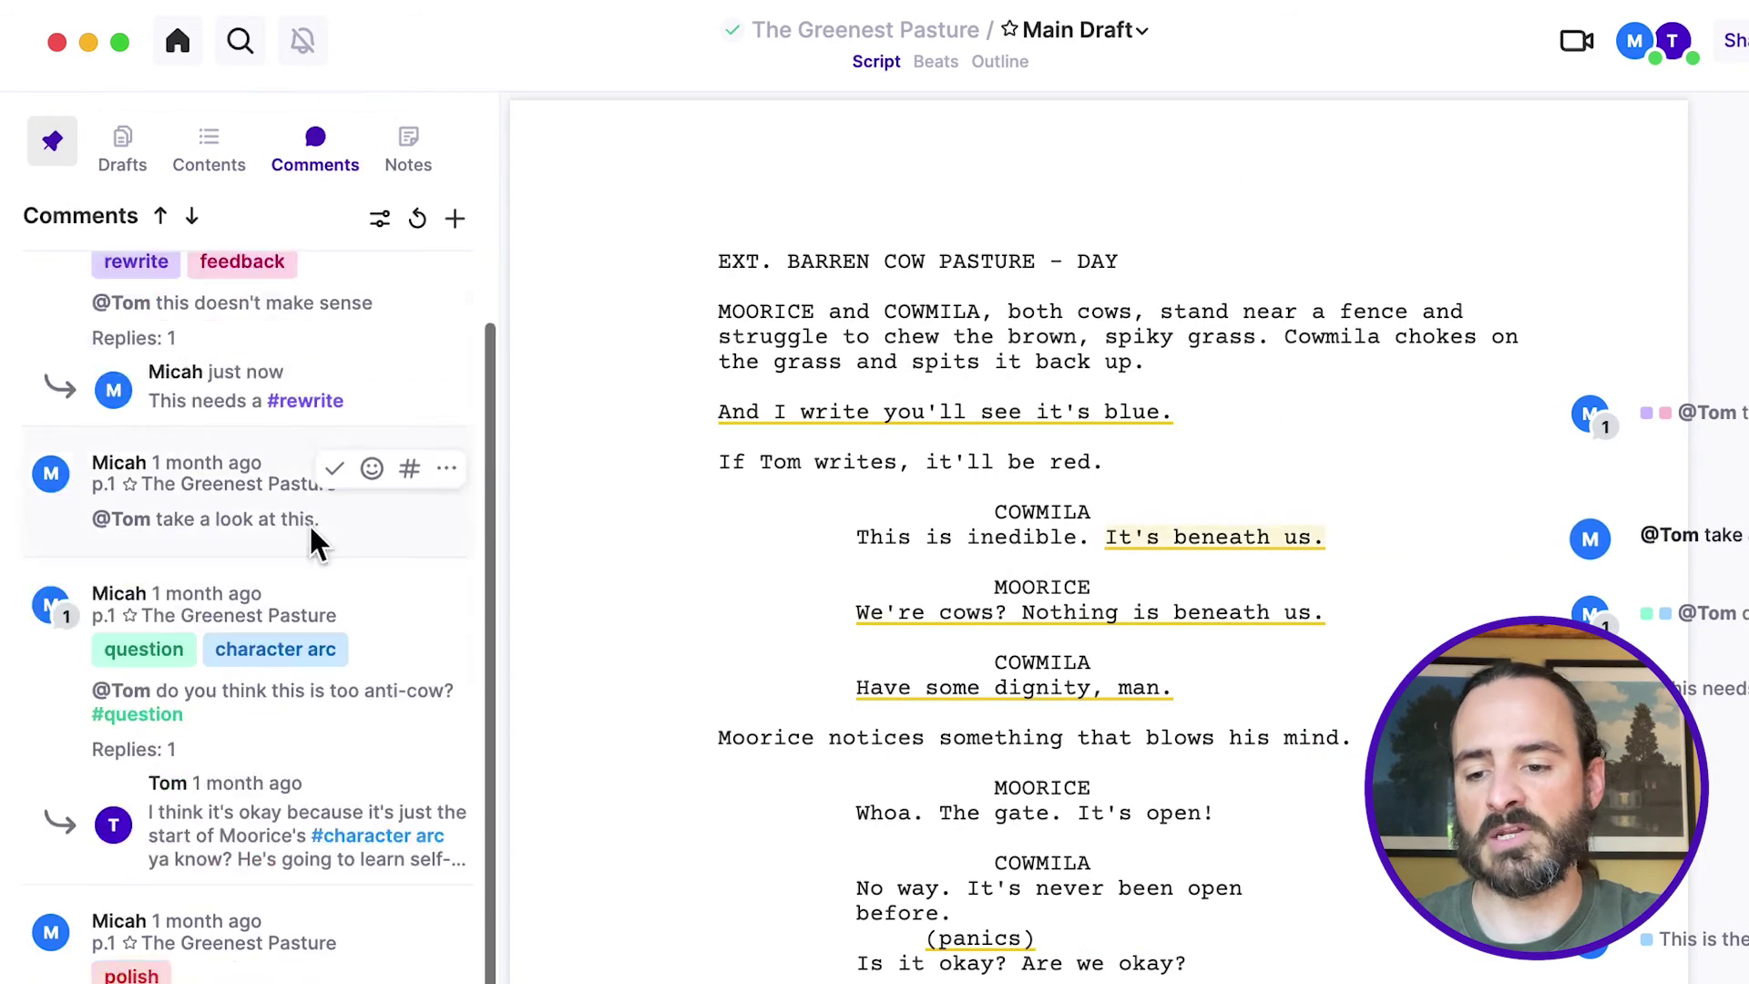
scroll(310, 538, up, 3)
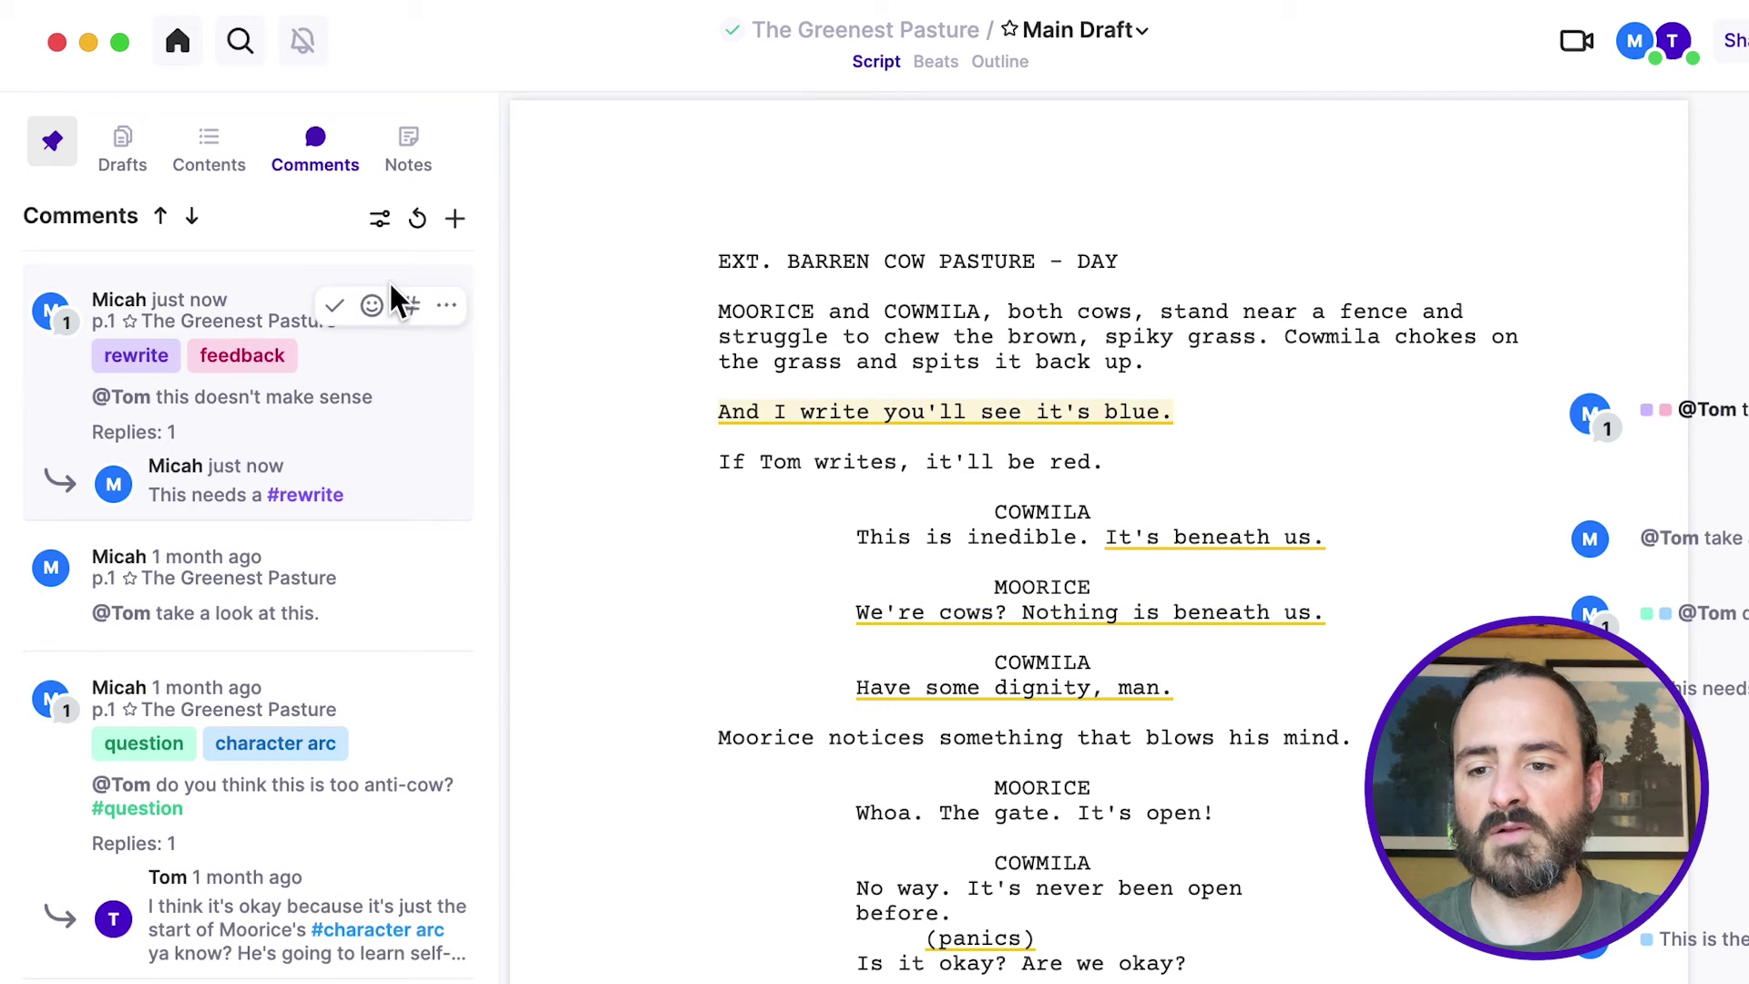
click(382, 220)
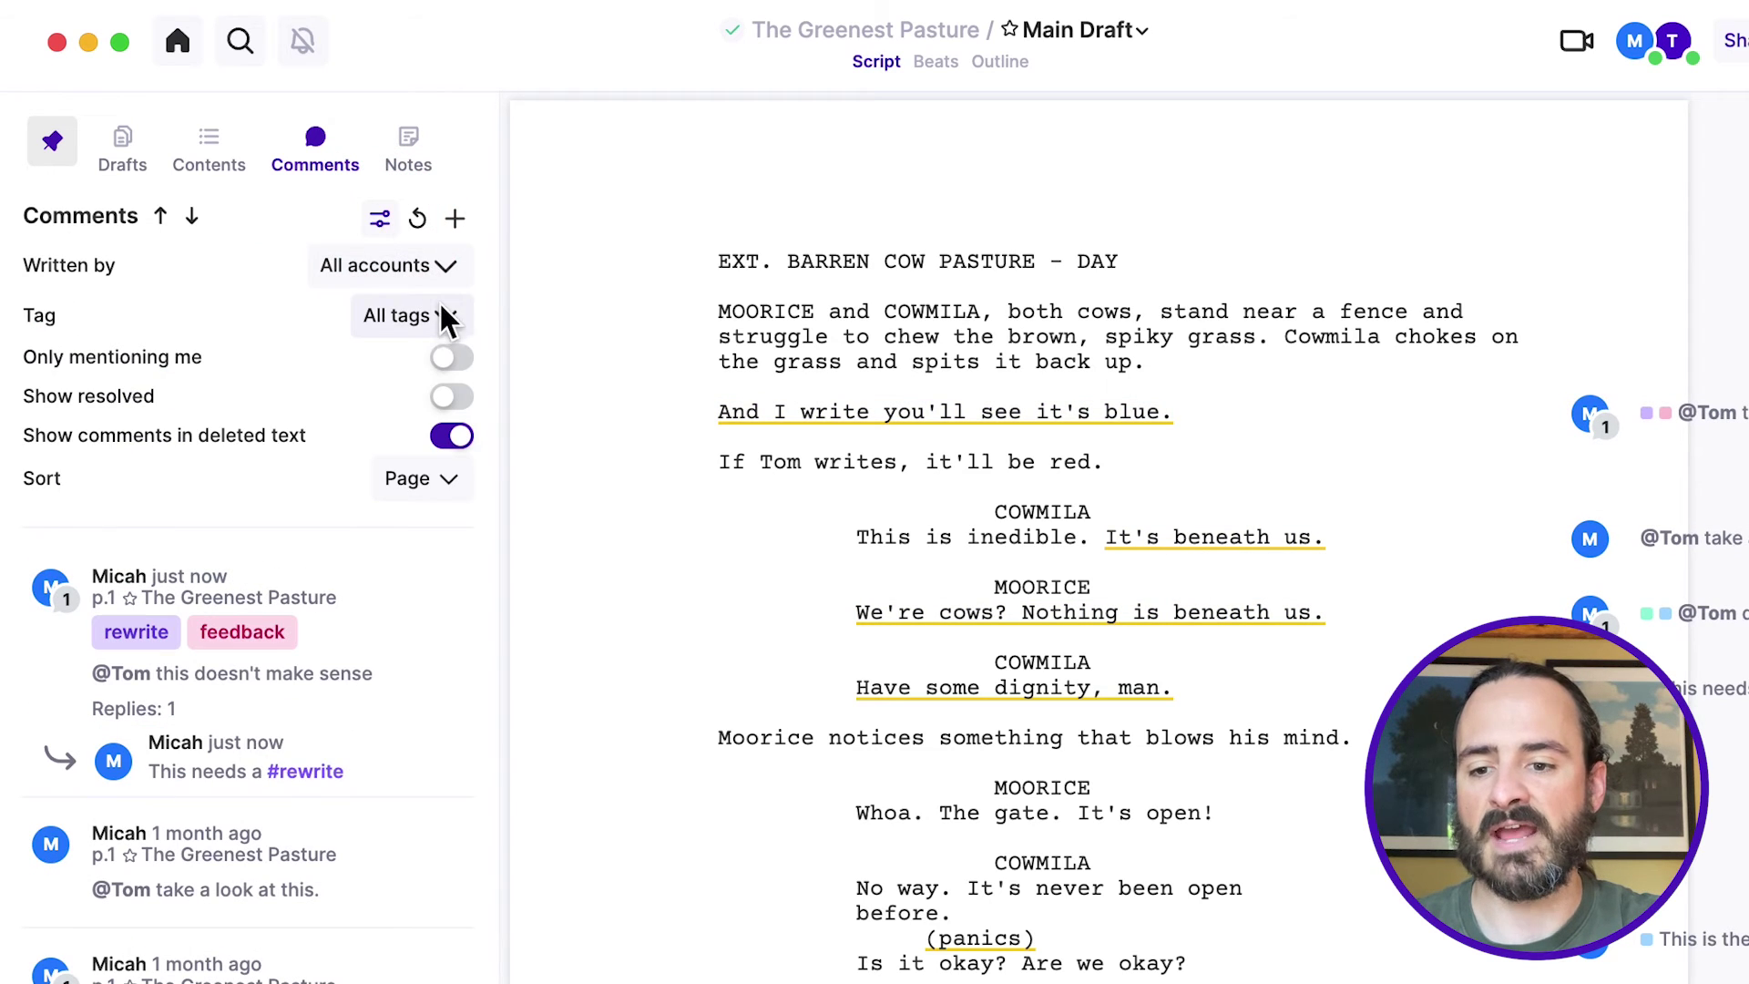
click(452, 313)
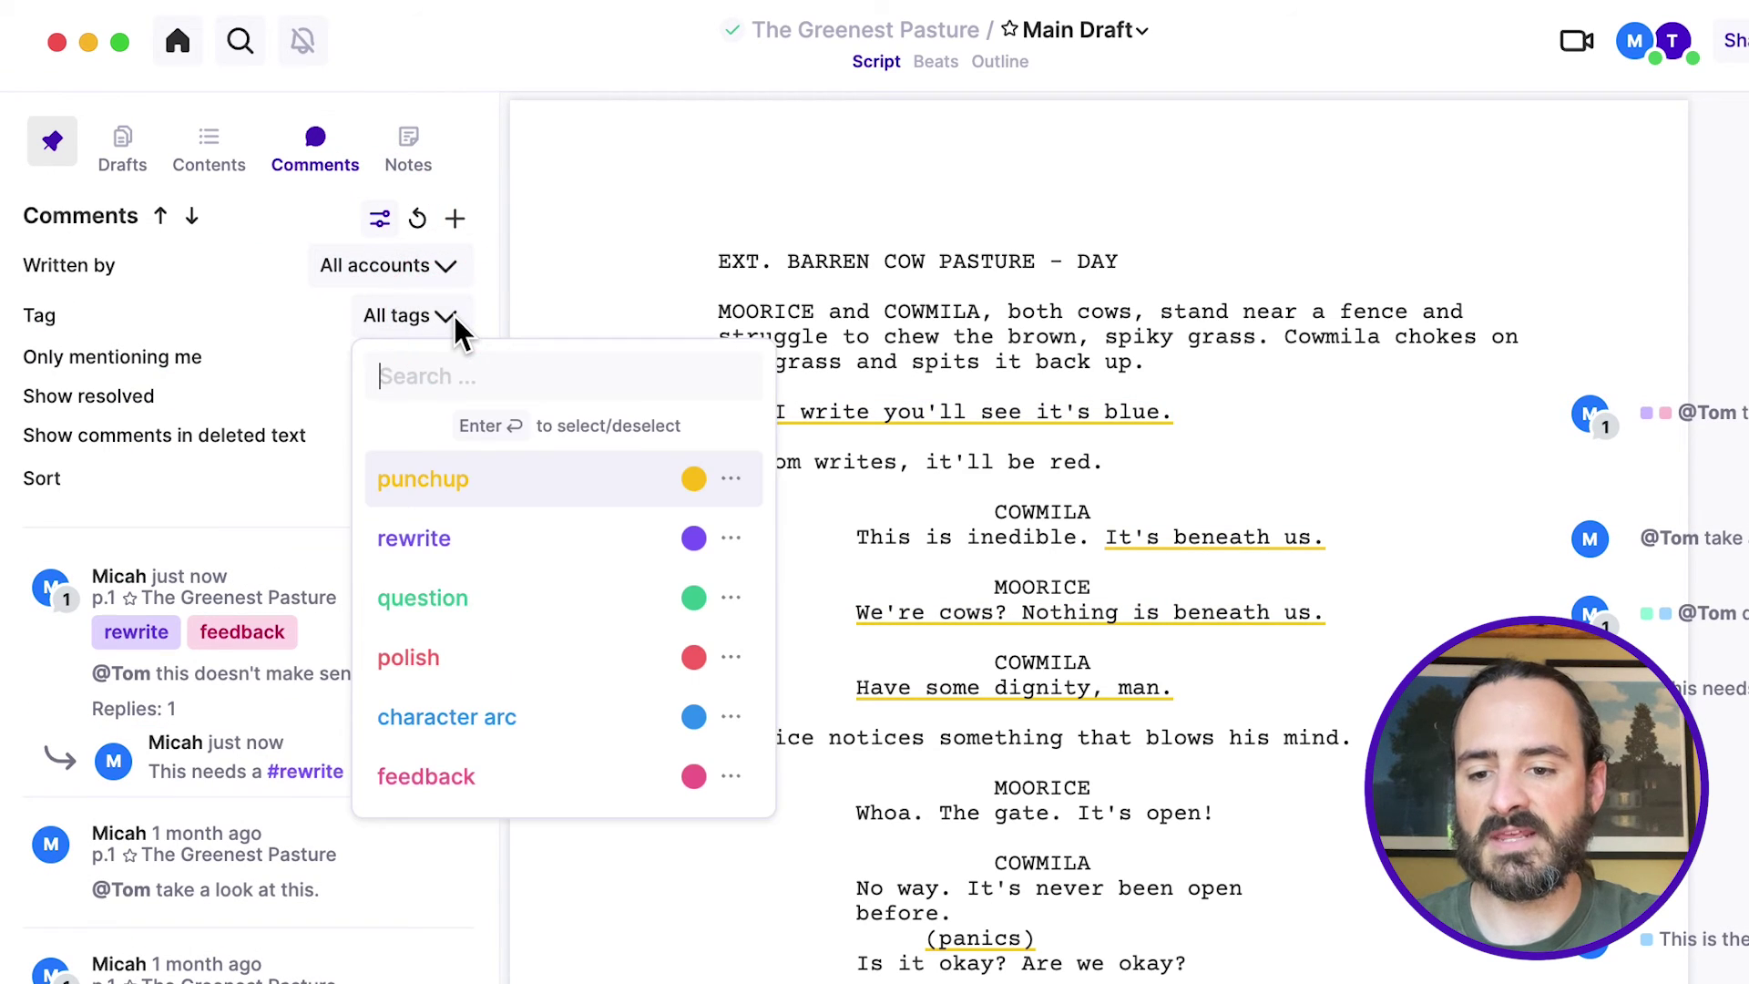
click(481, 538)
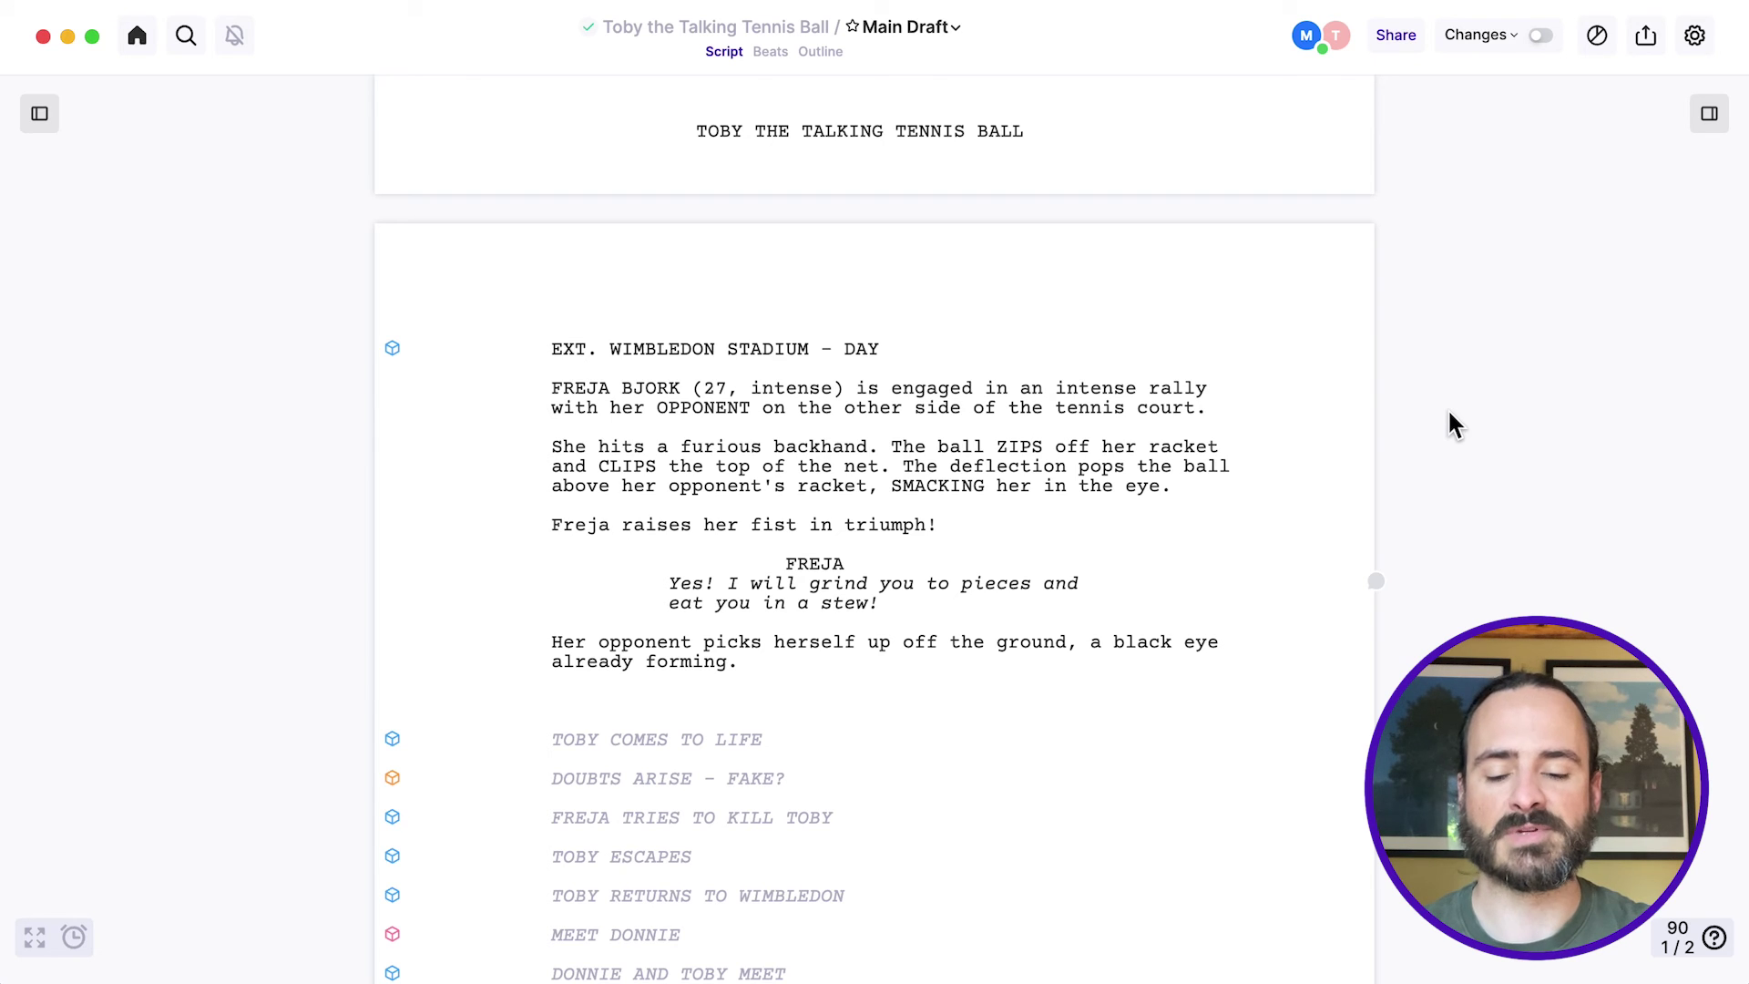
click(770, 52)
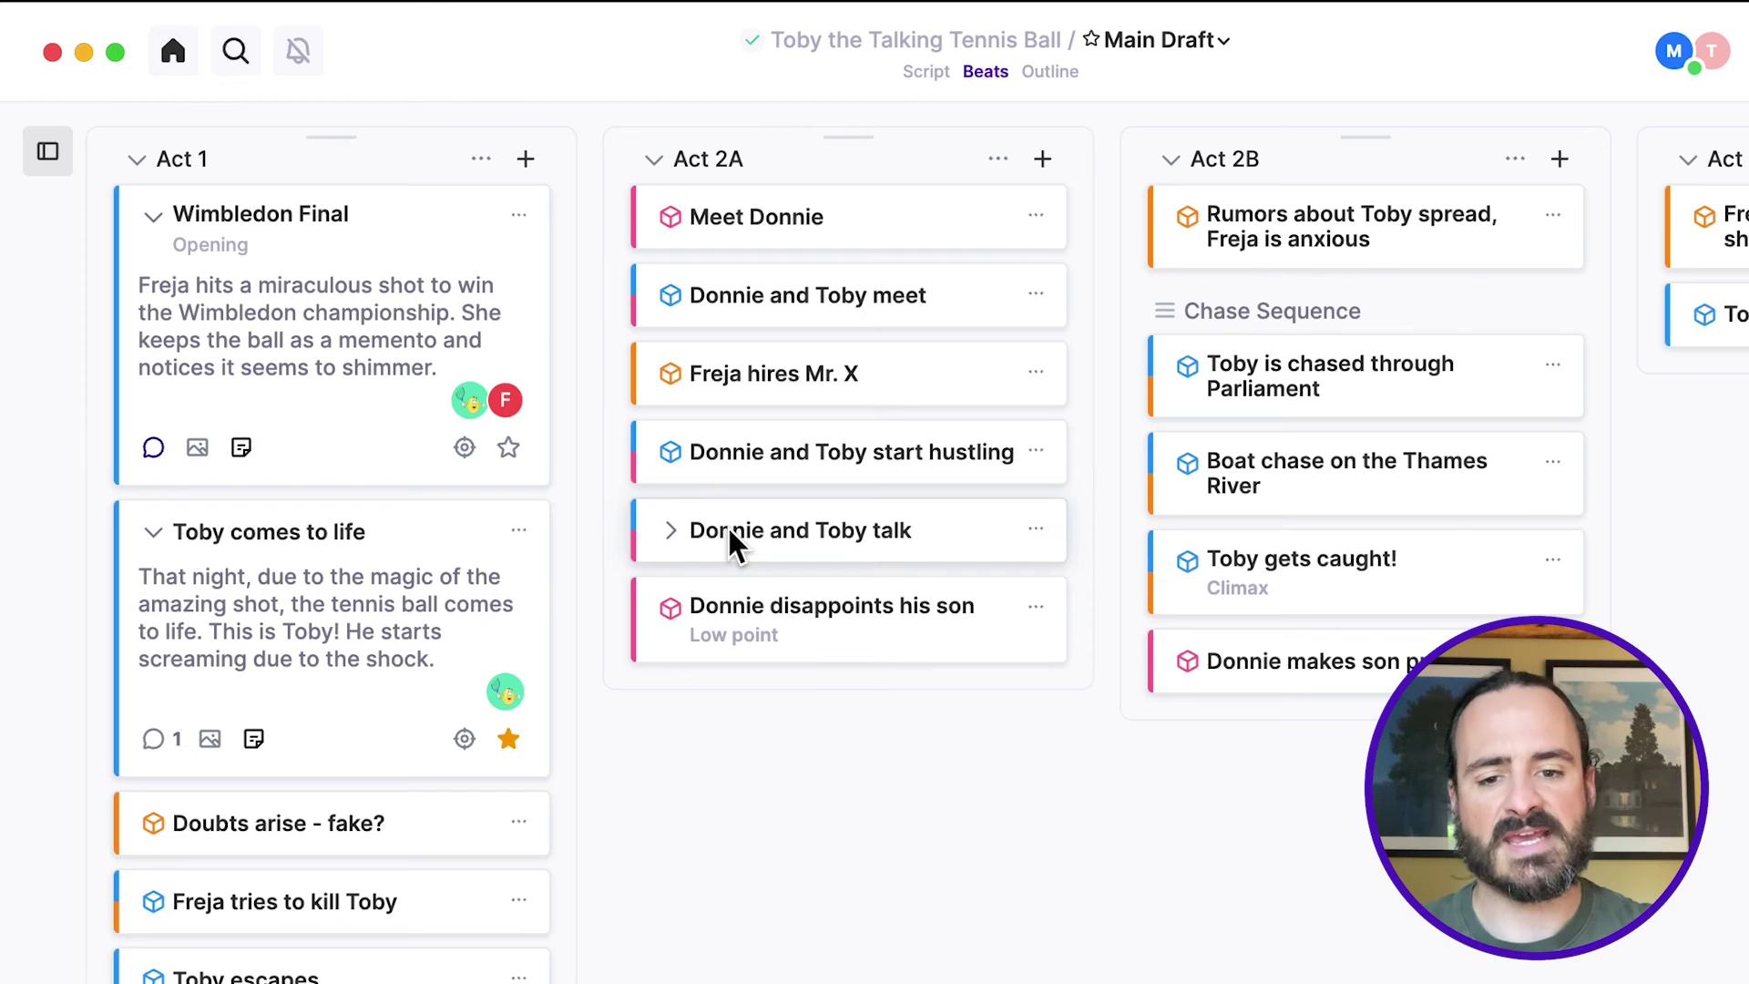
click(153, 447)
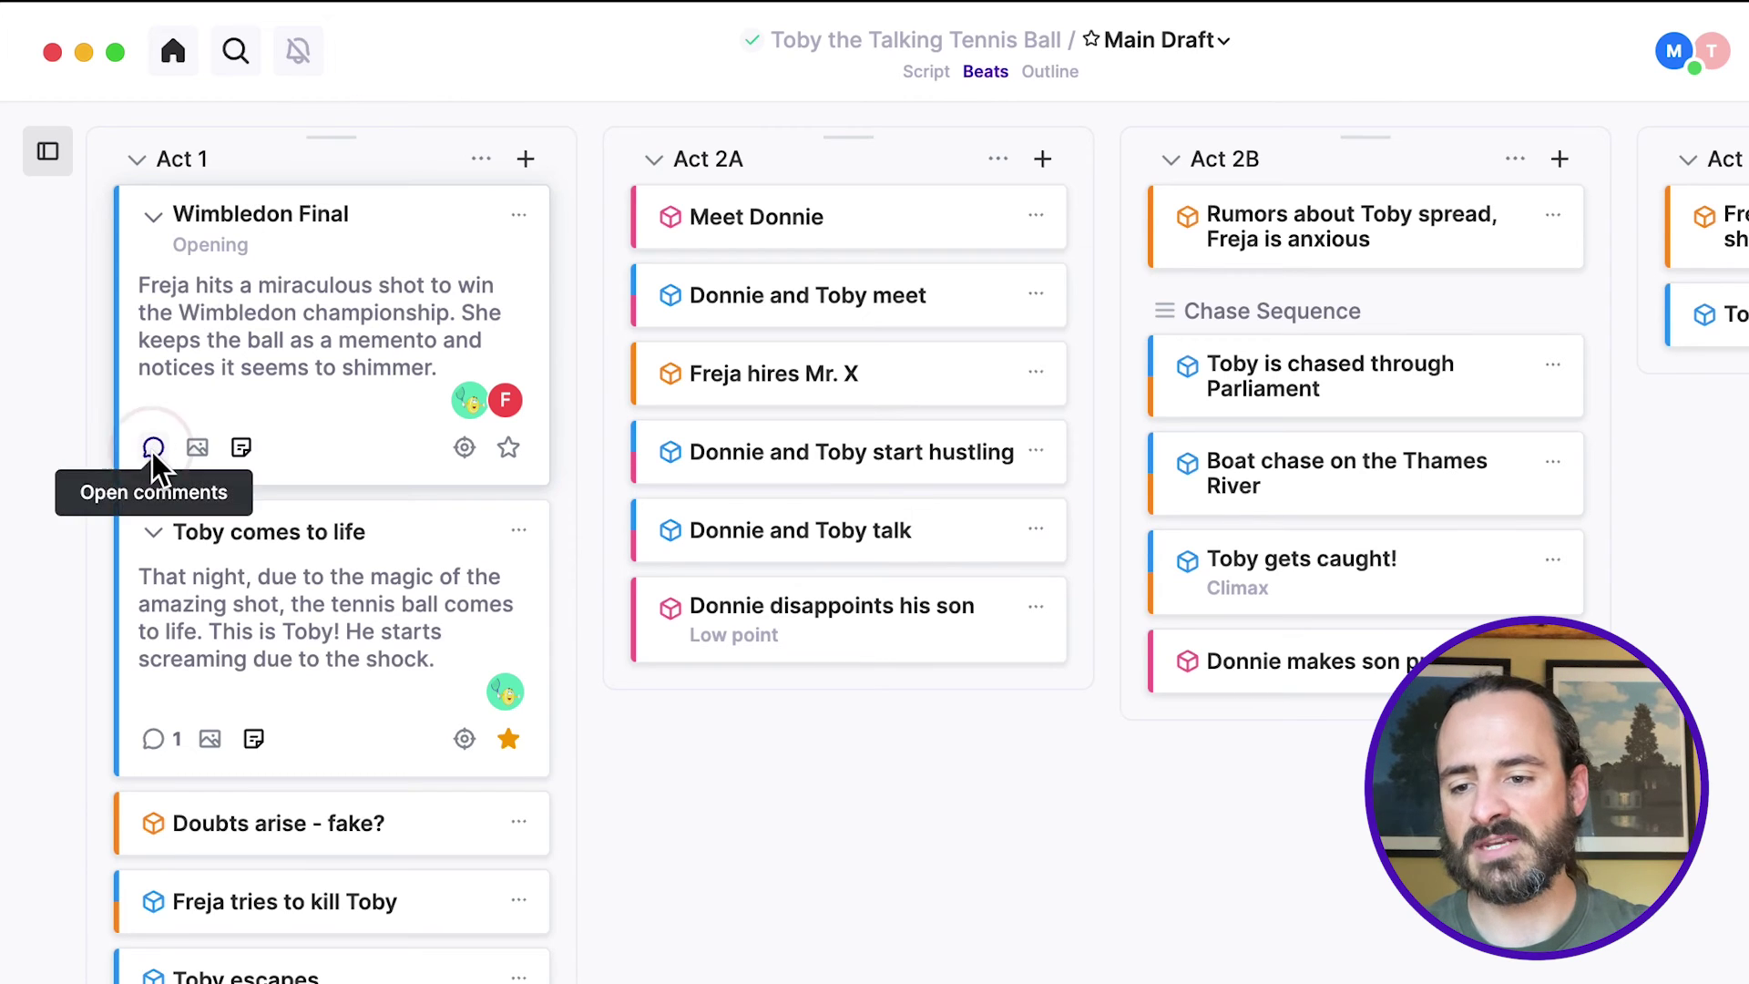
click(770, 212)
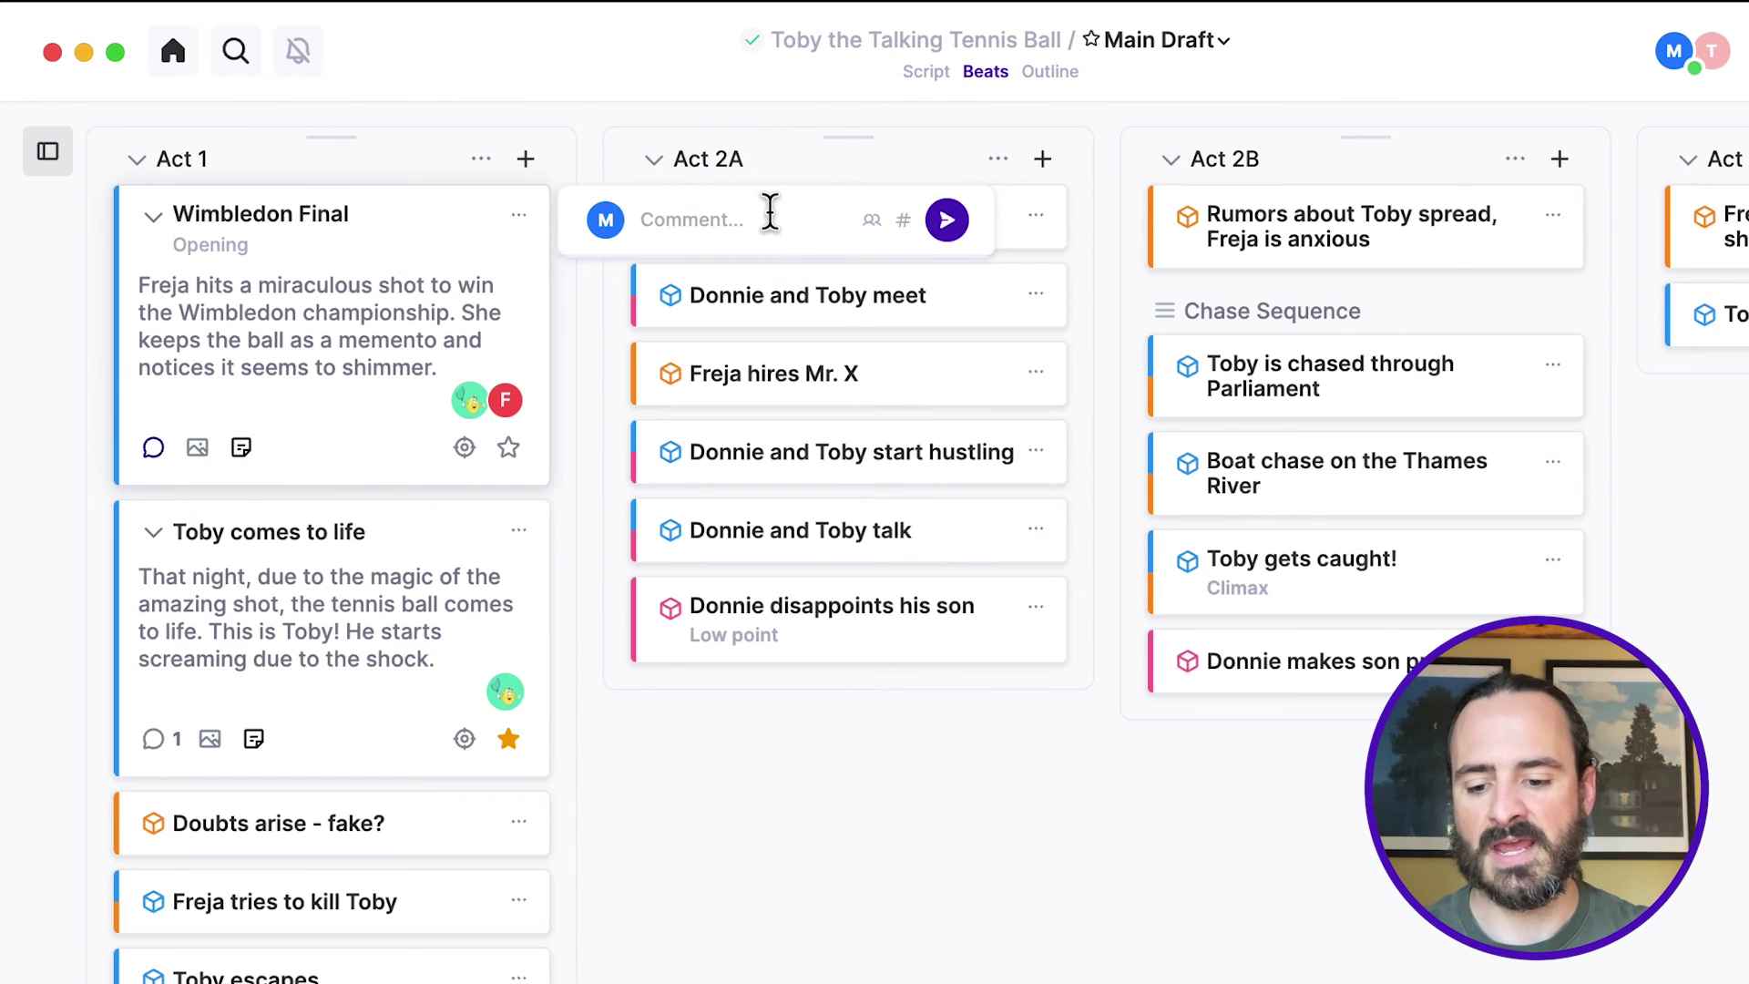
text(@t)
click(692, 382)
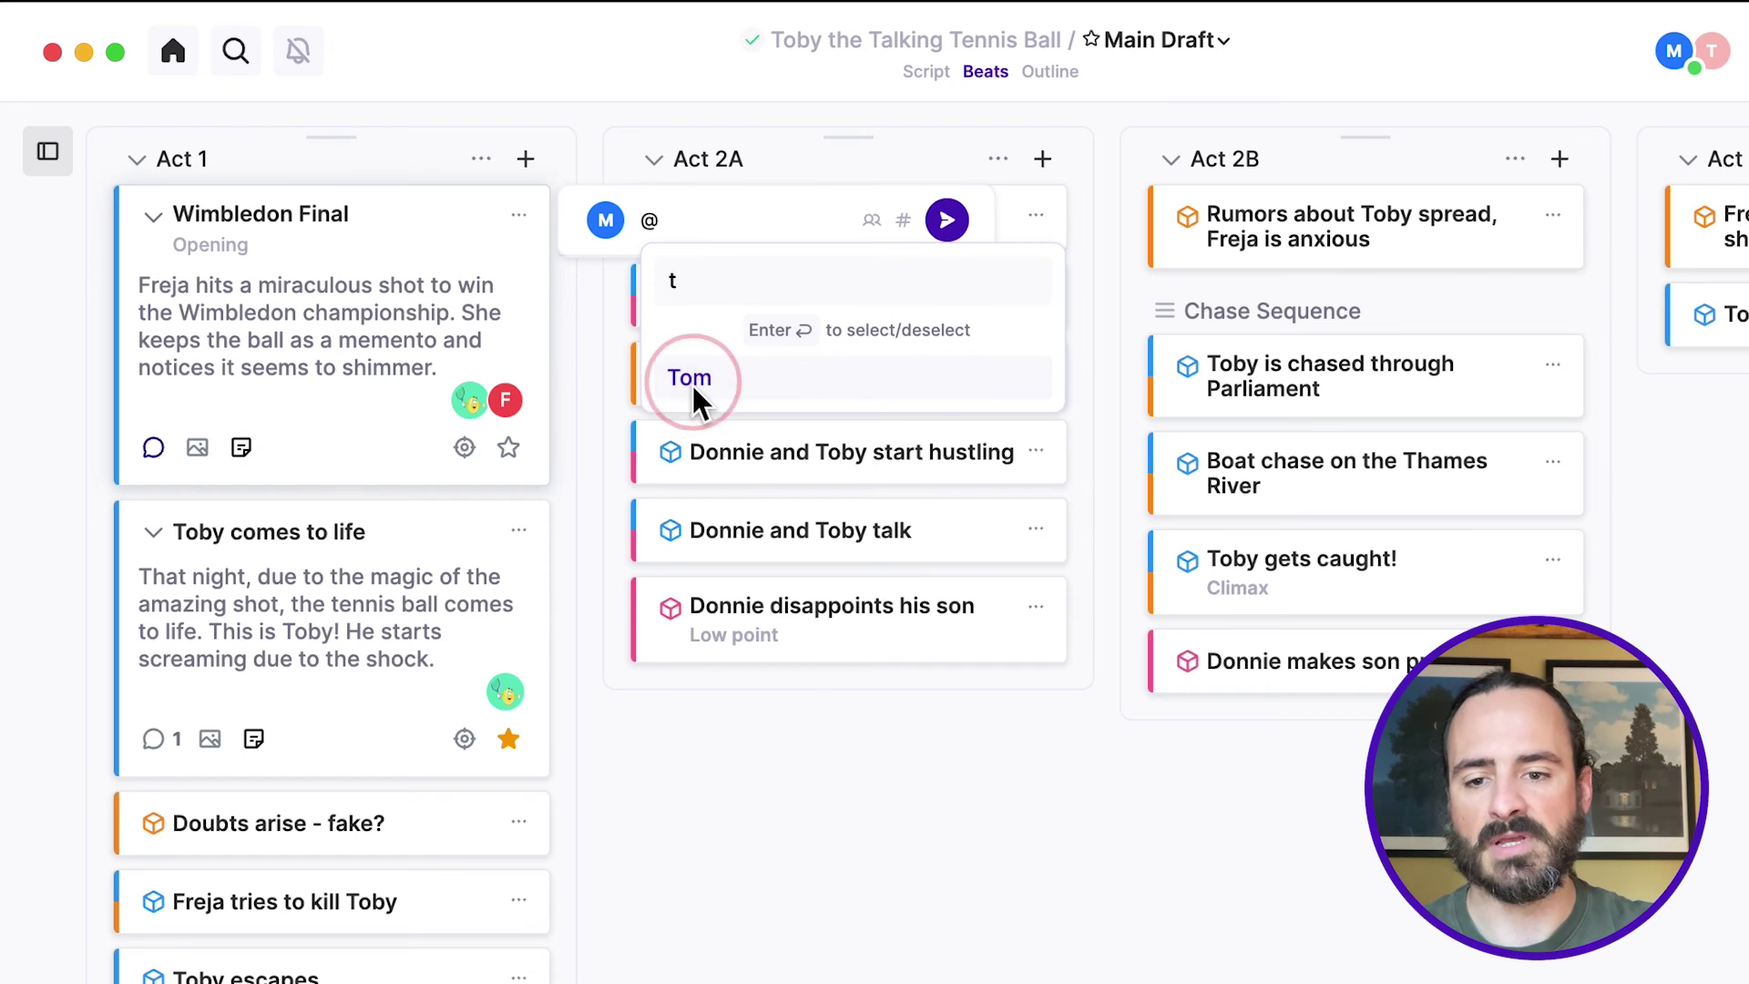
text(take)
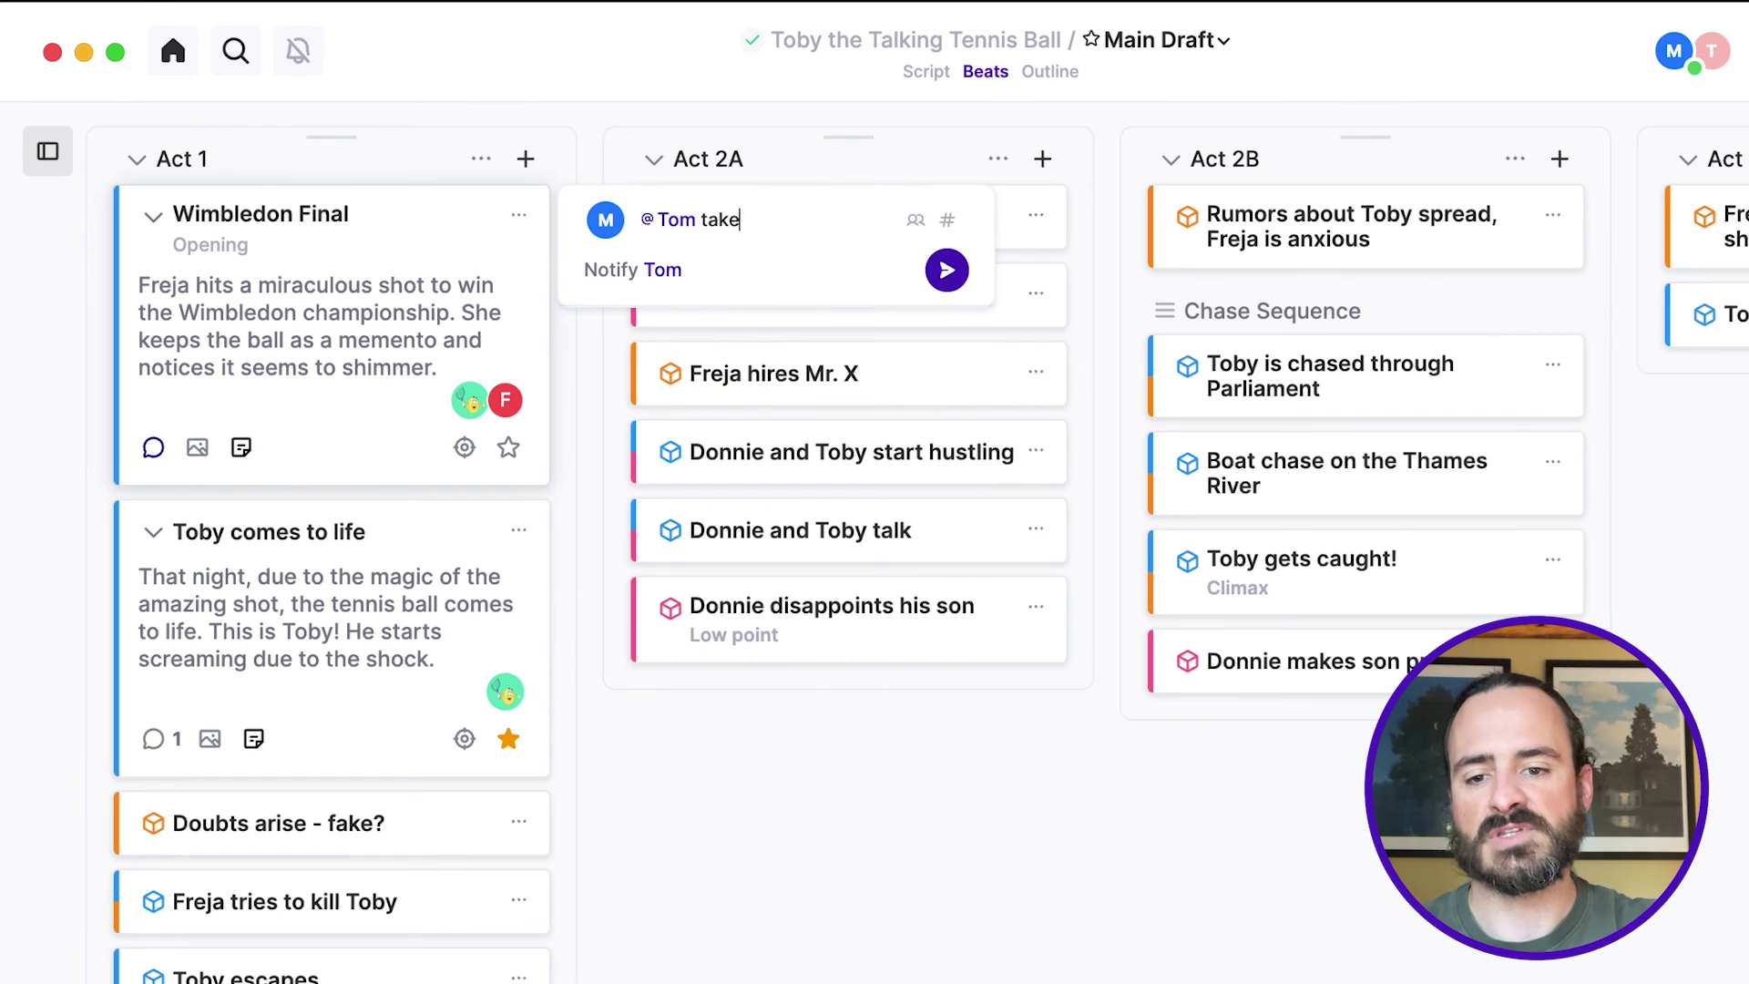
text( a look at )
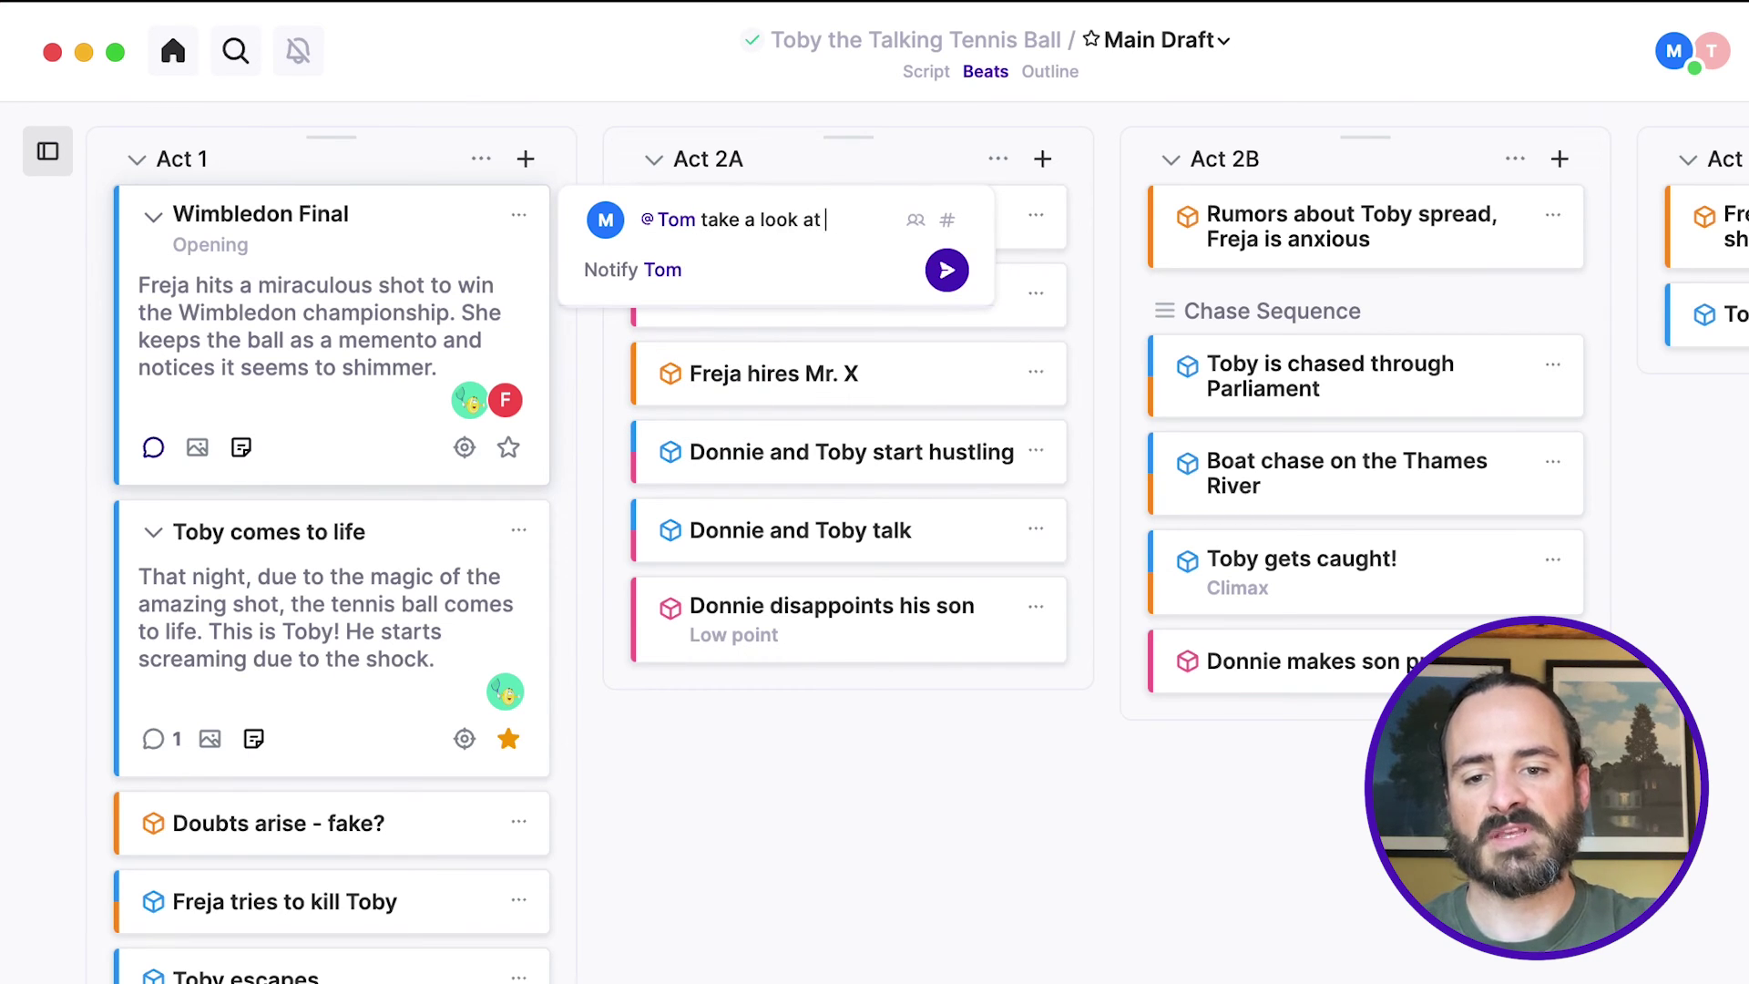
text(this?)
click(947, 270)
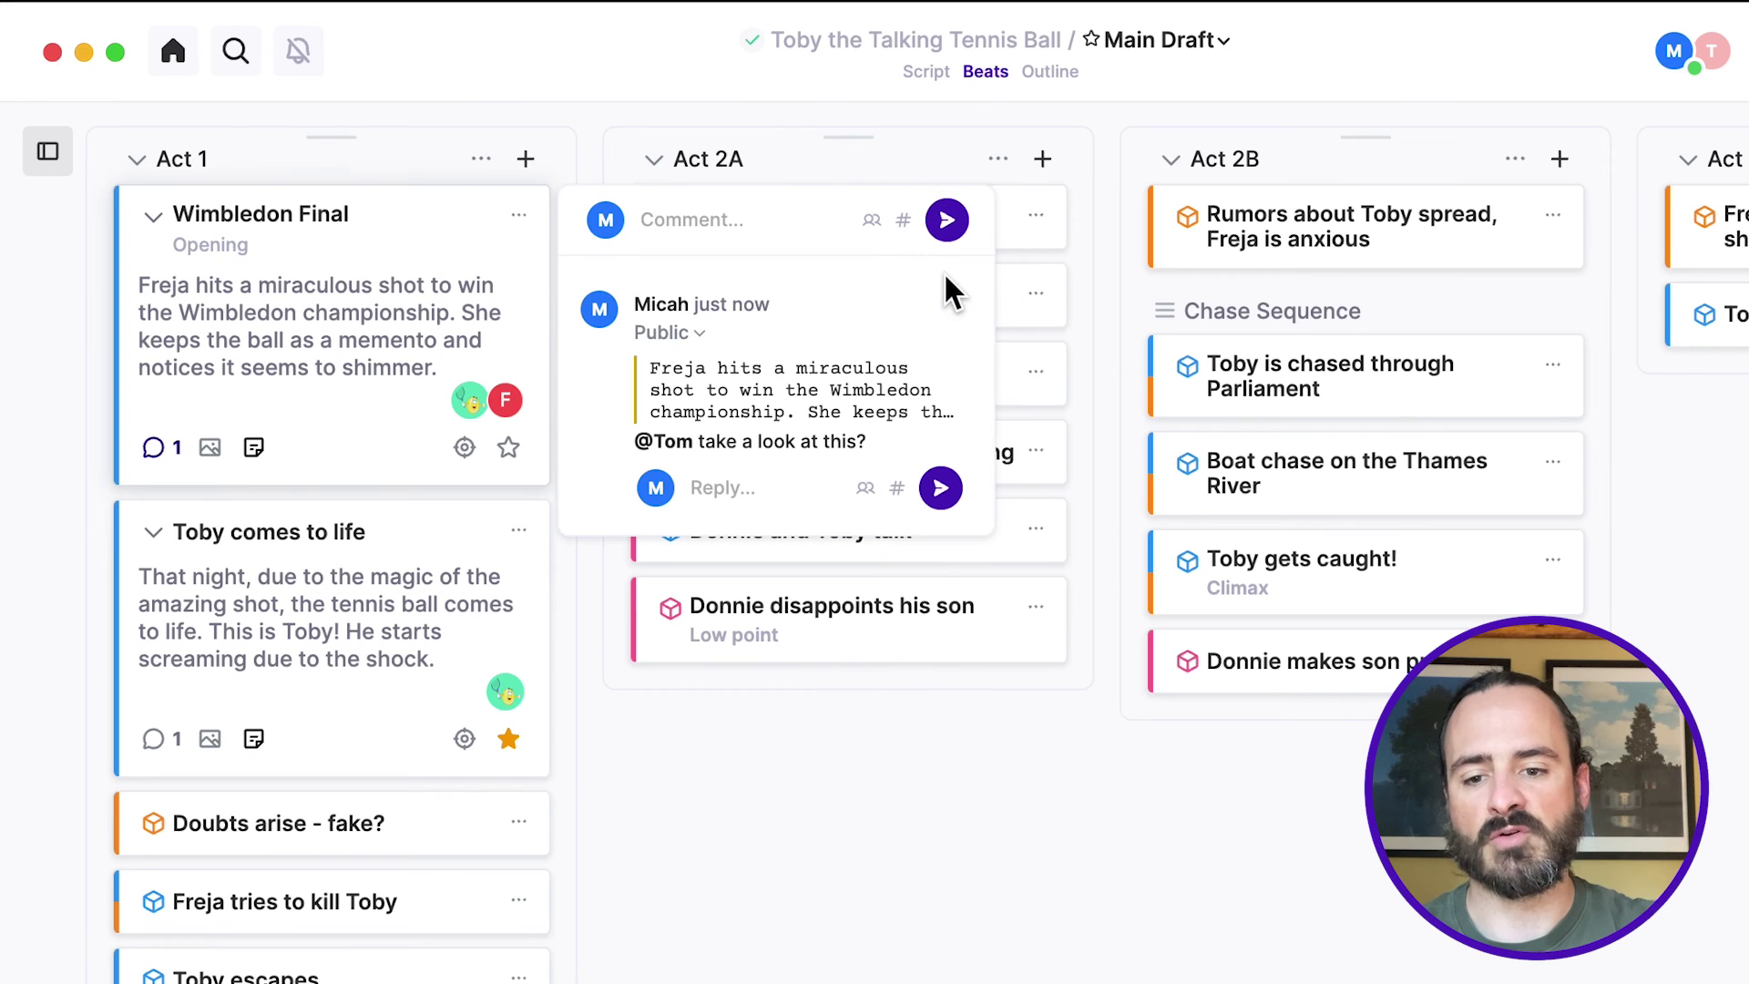
key(Escape)
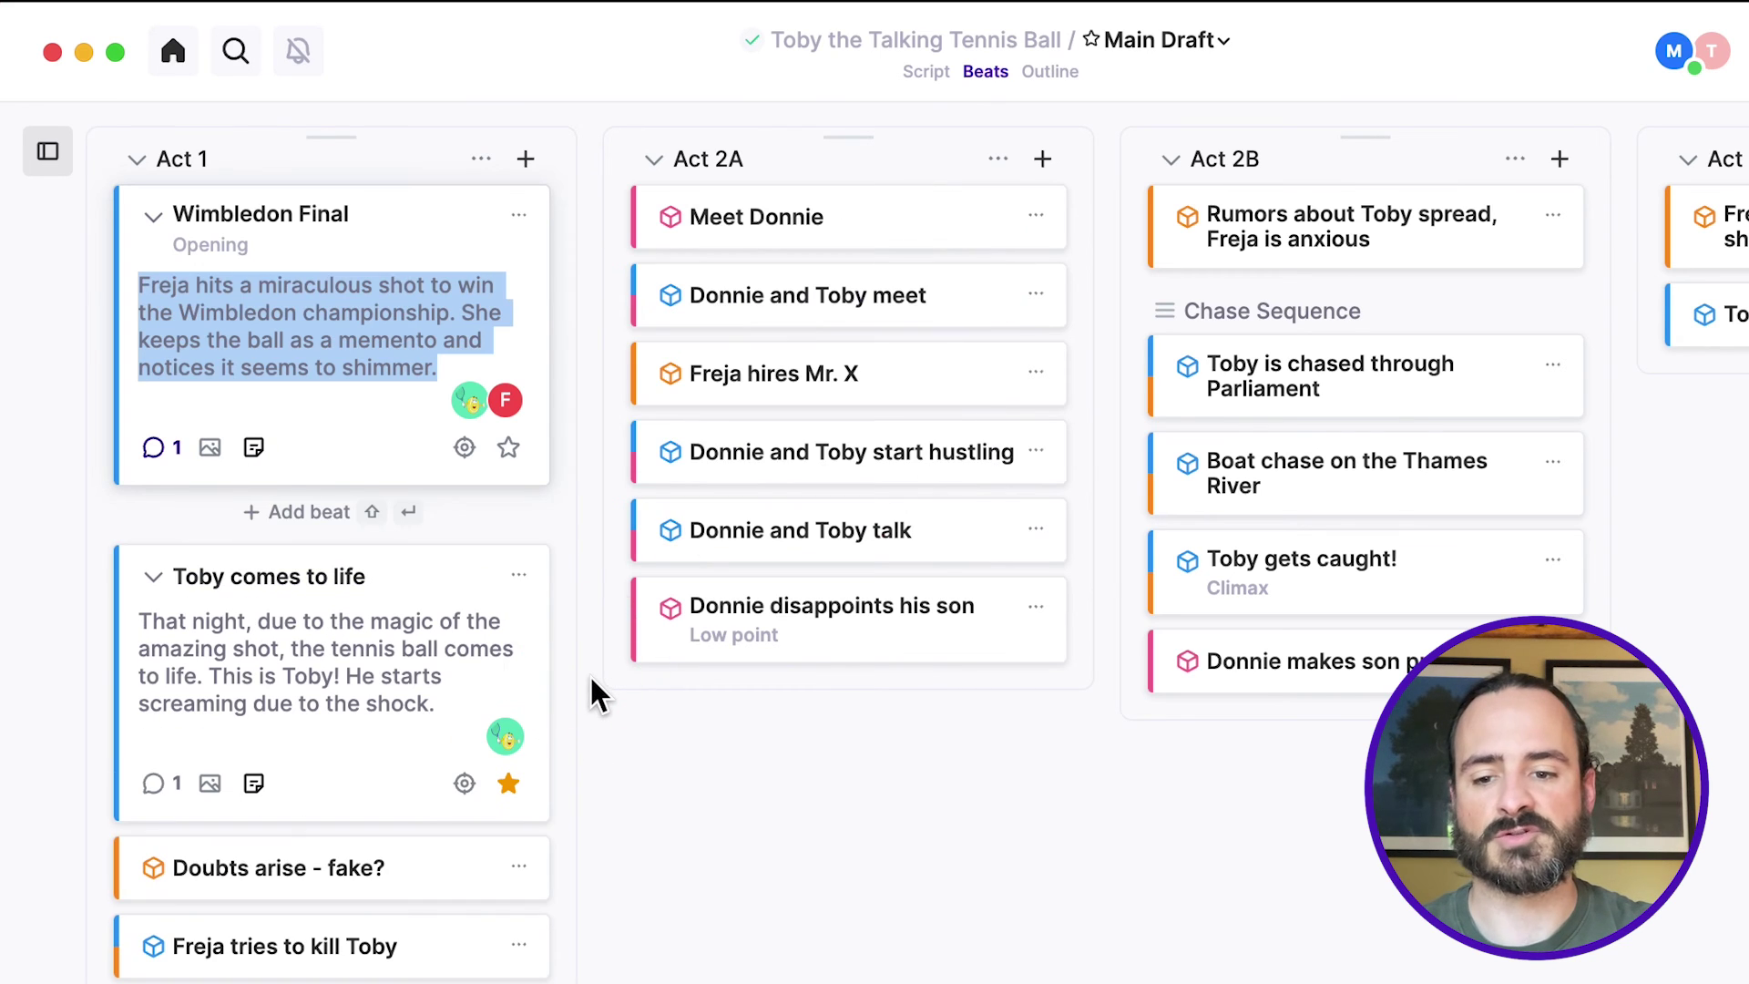
Add the co-writer as assignee on the Wimbledon Final card so his initial shows.
click(353, 319)
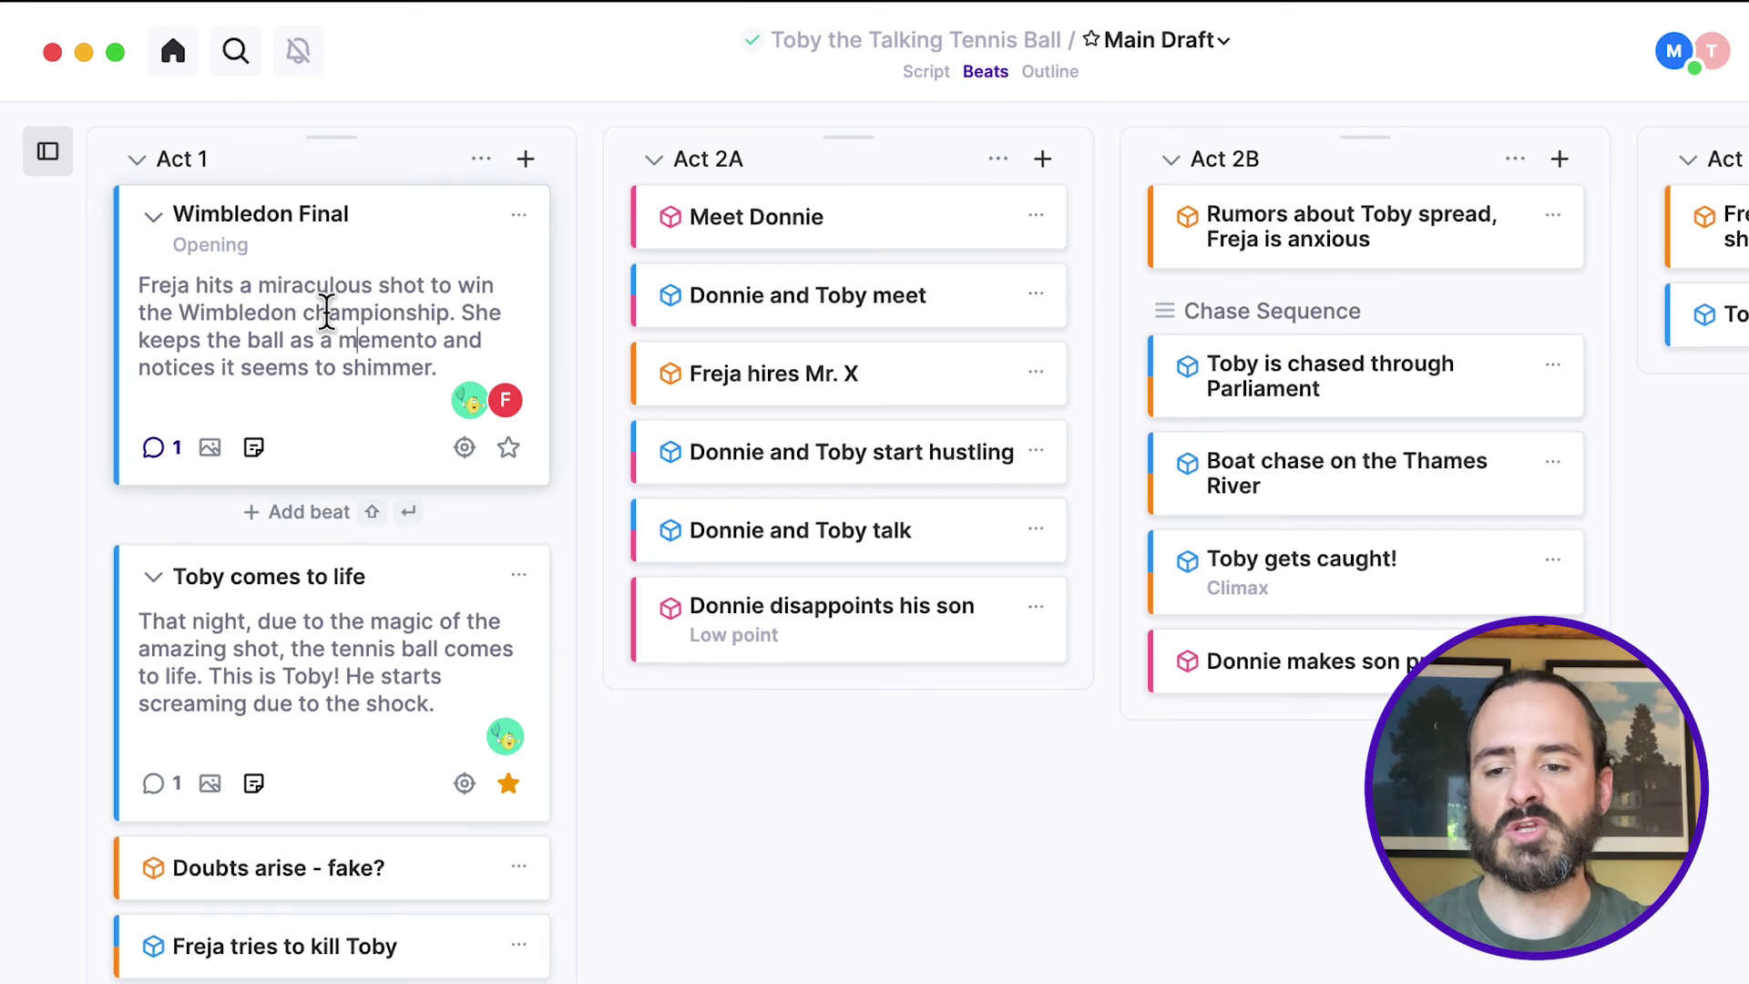
click(339, 338)
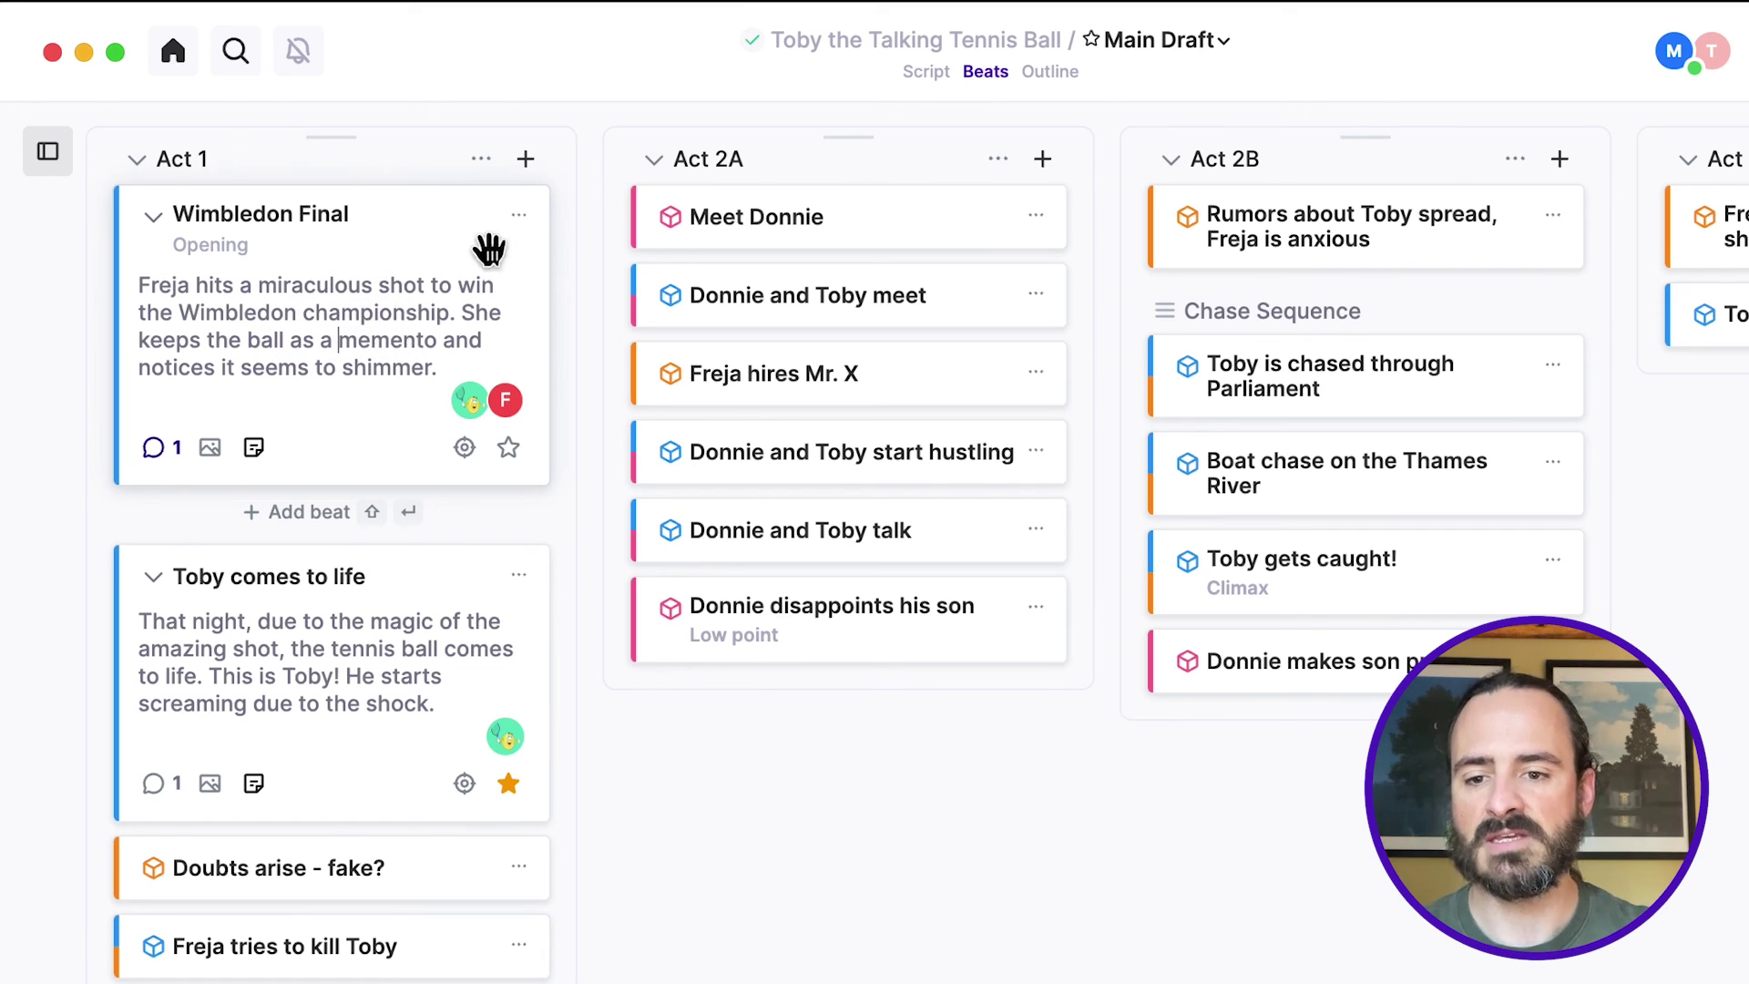
click(451, 224)
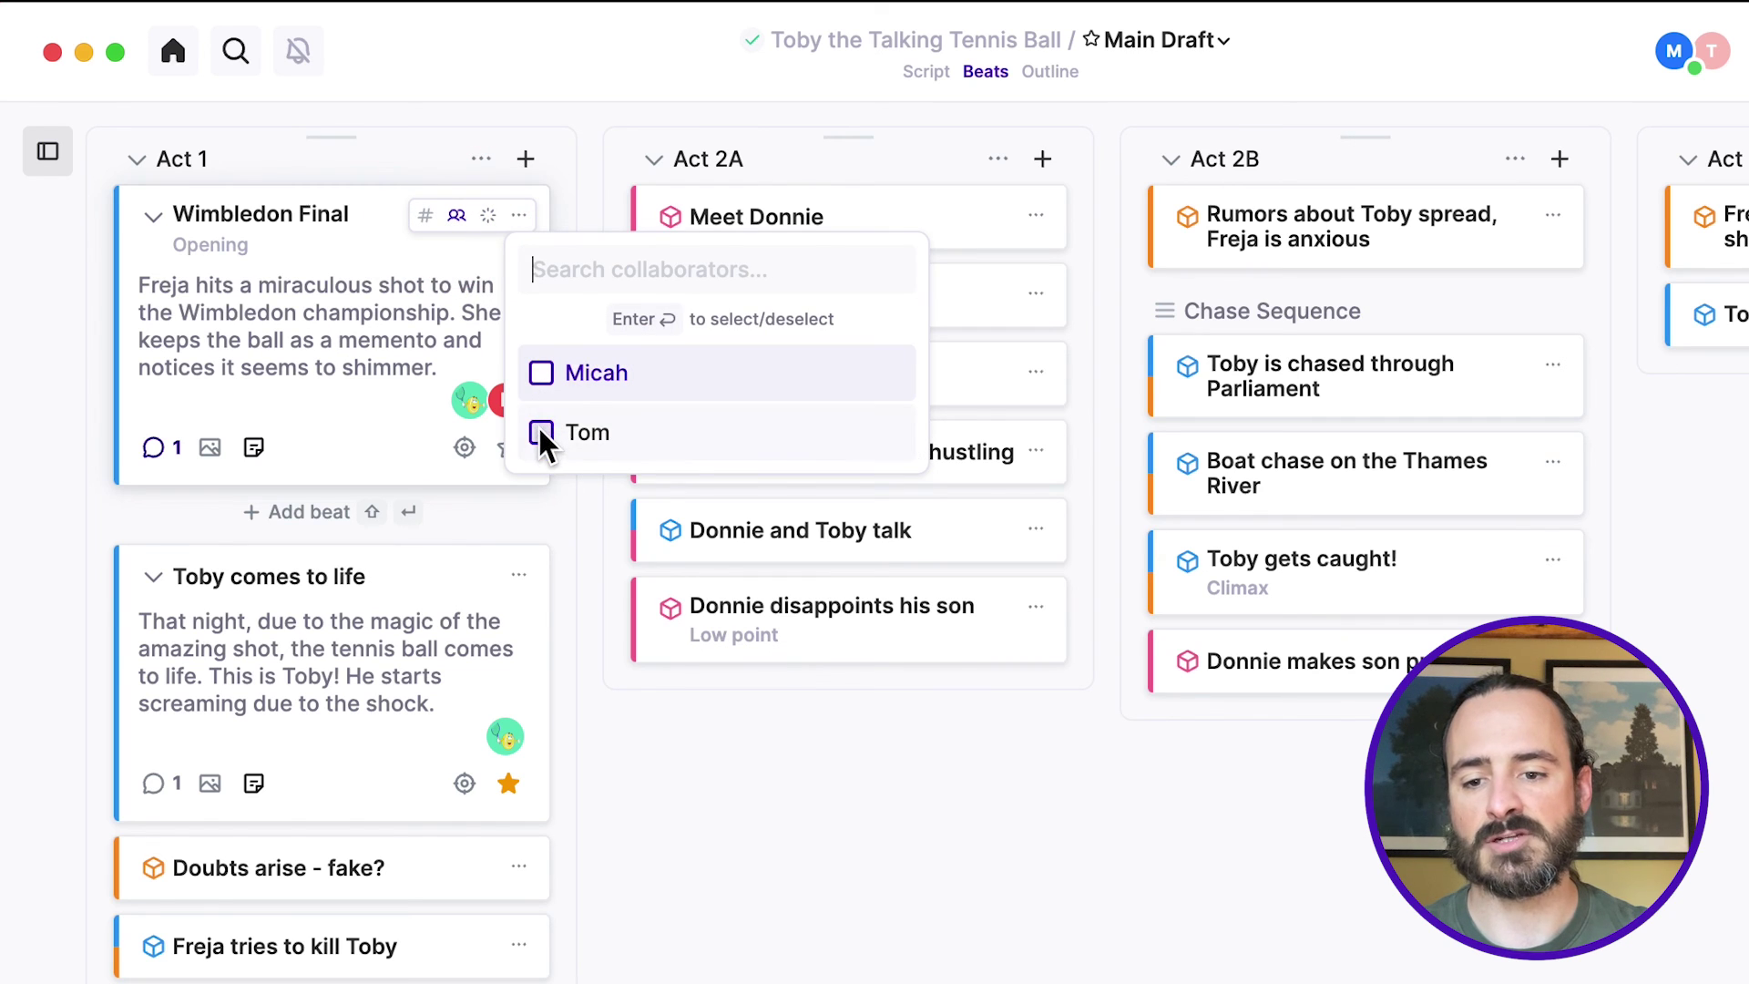
click(540, 432)
key(Escape)
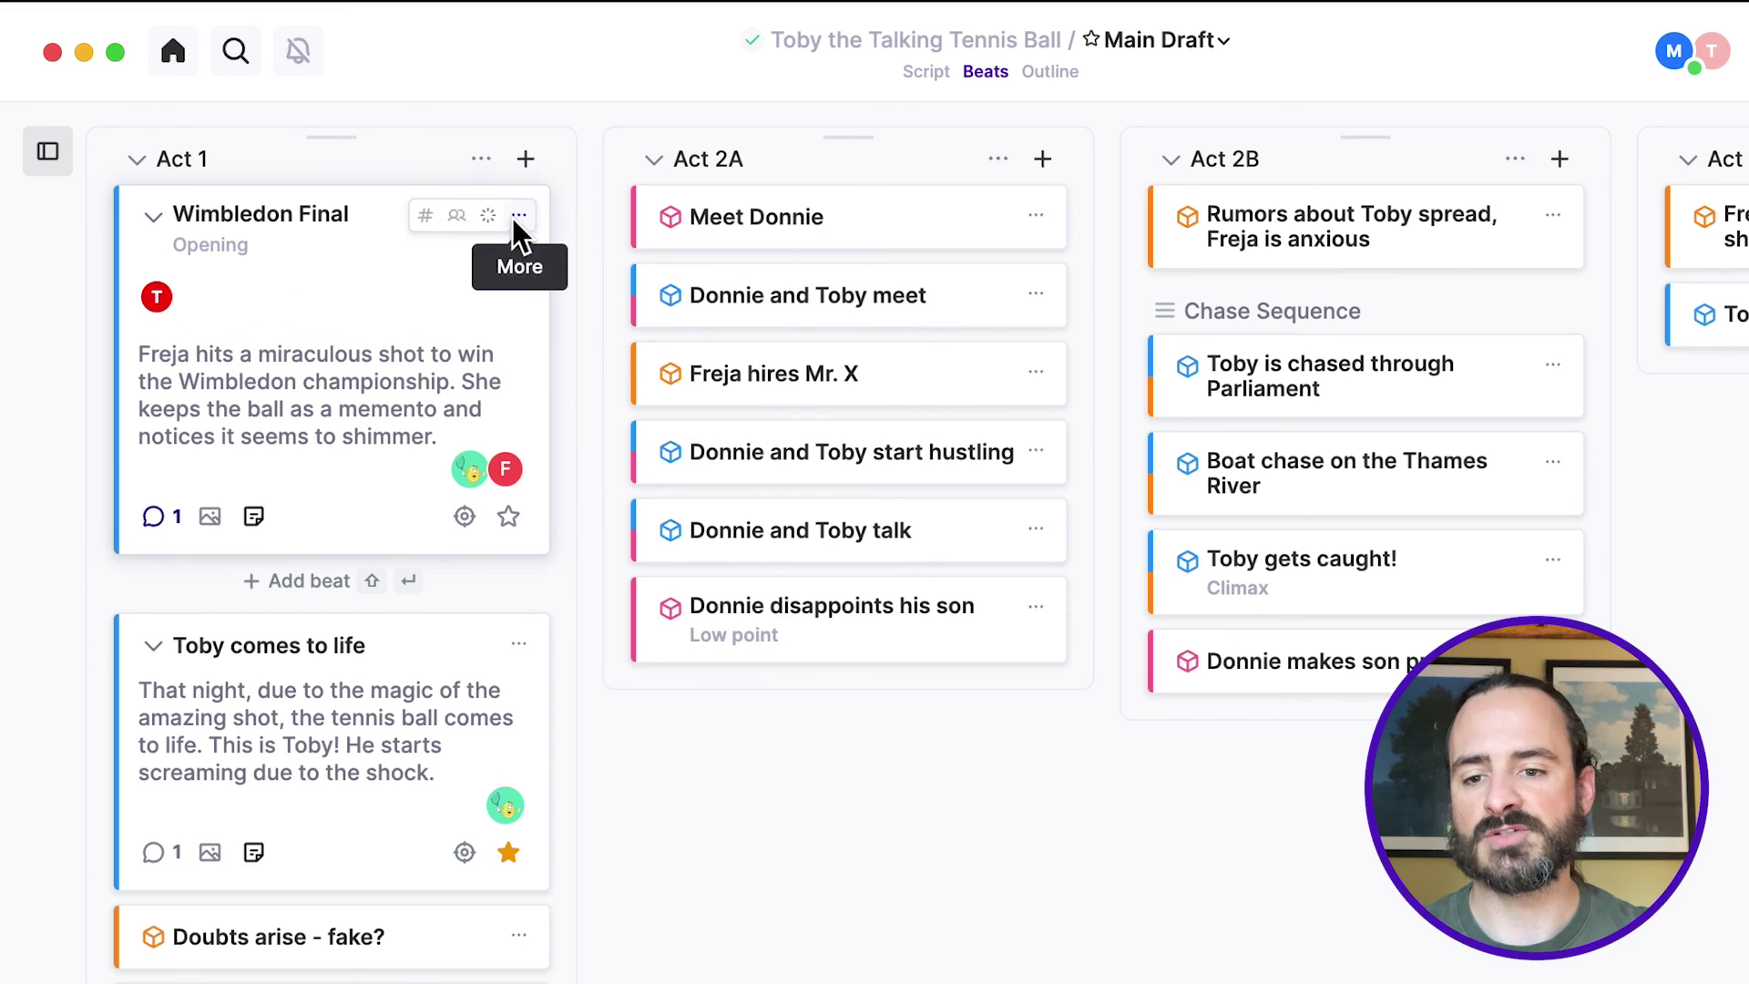
Move the Wimbledon Final card's status through In Progress and Feedback Needed, ending on Done.
click(486, 217)
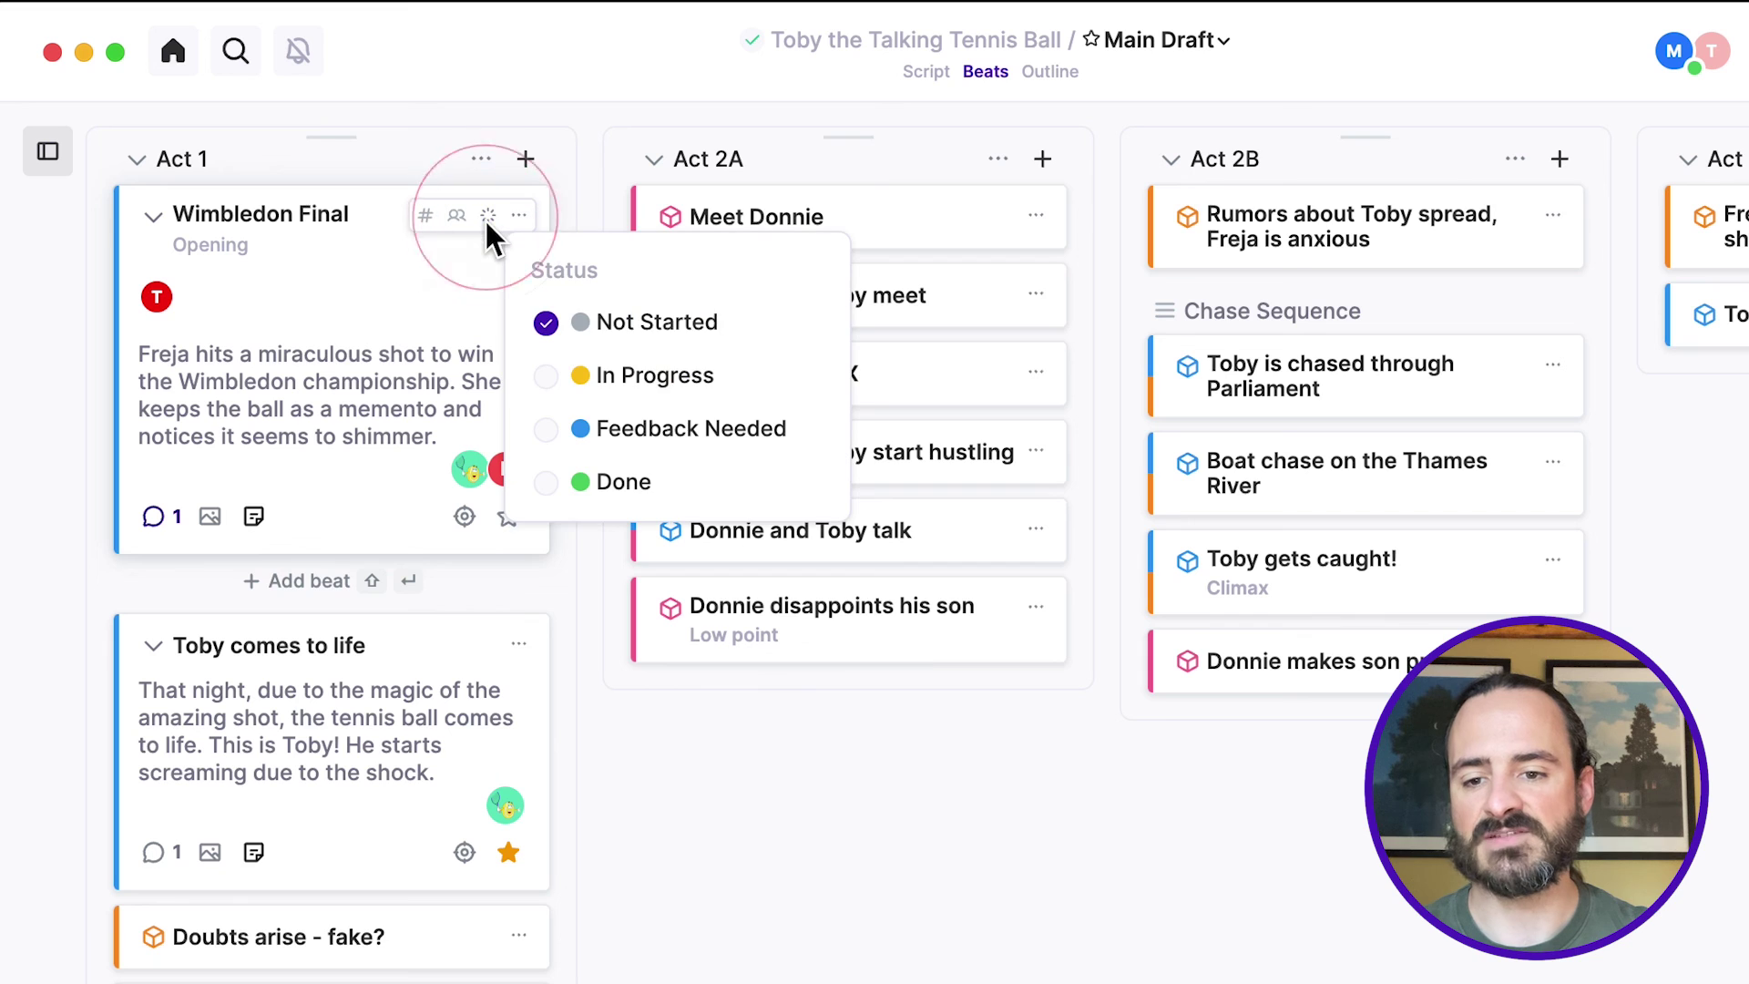
click(544, 377)
click(355, 436)
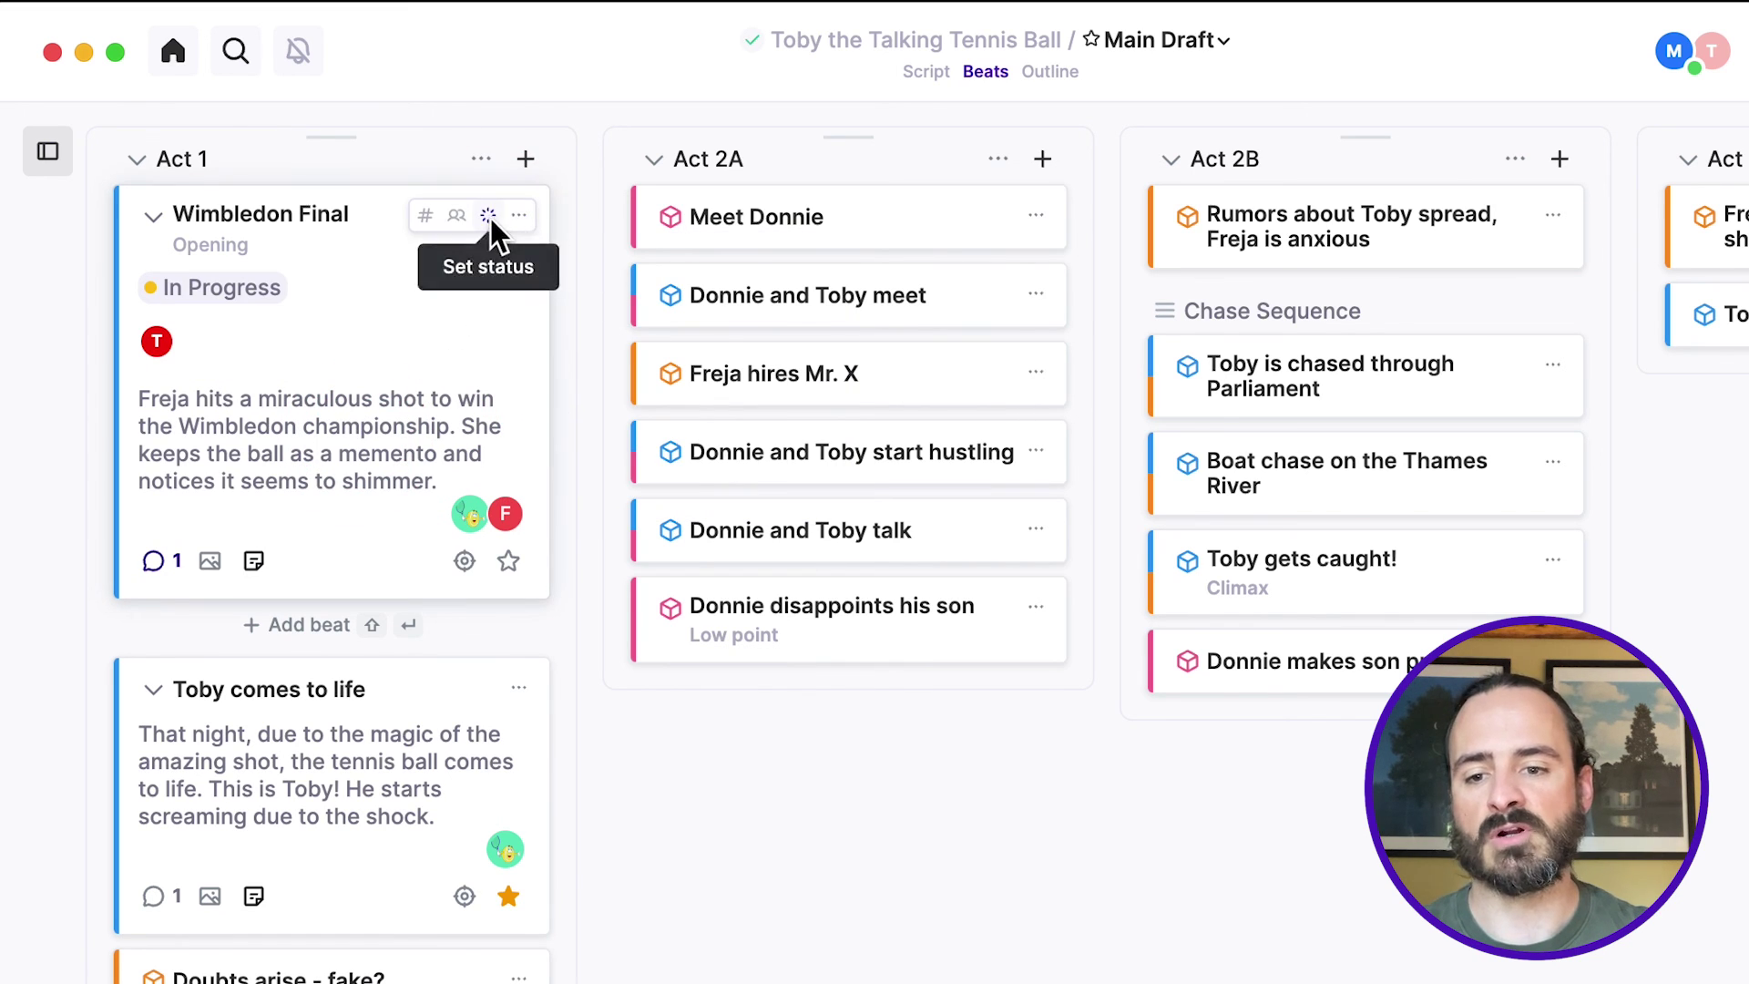
click(489, 215)
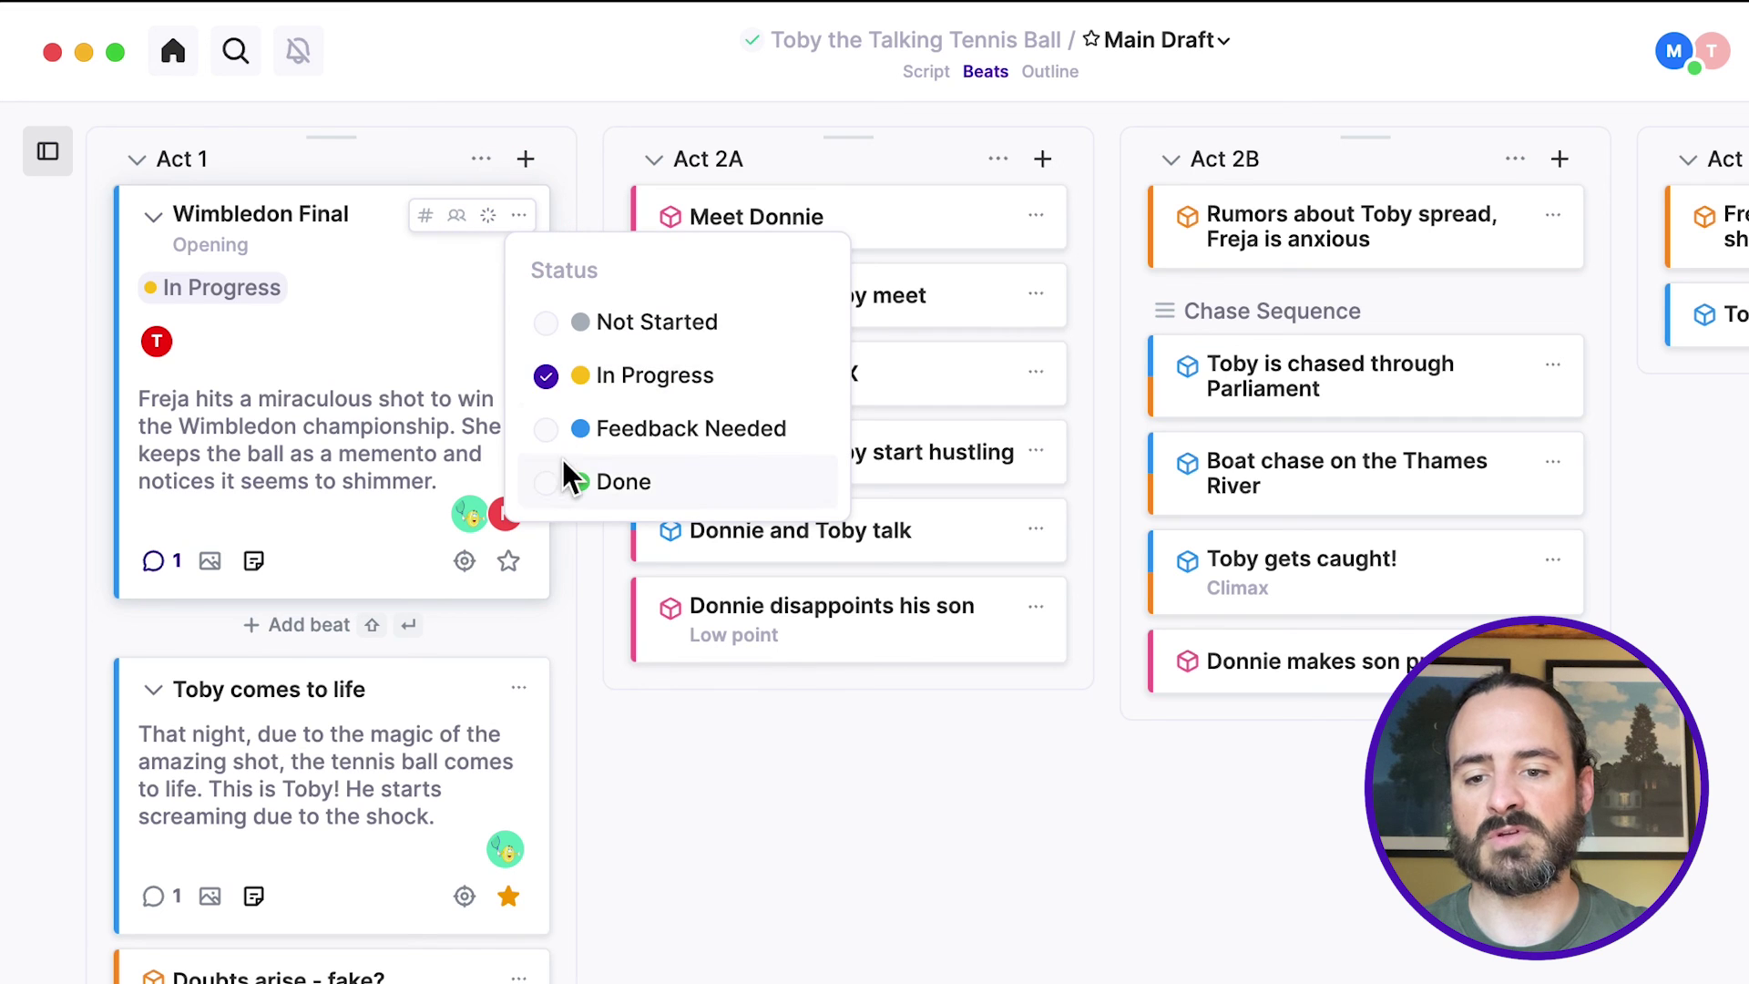
click(544, 428)
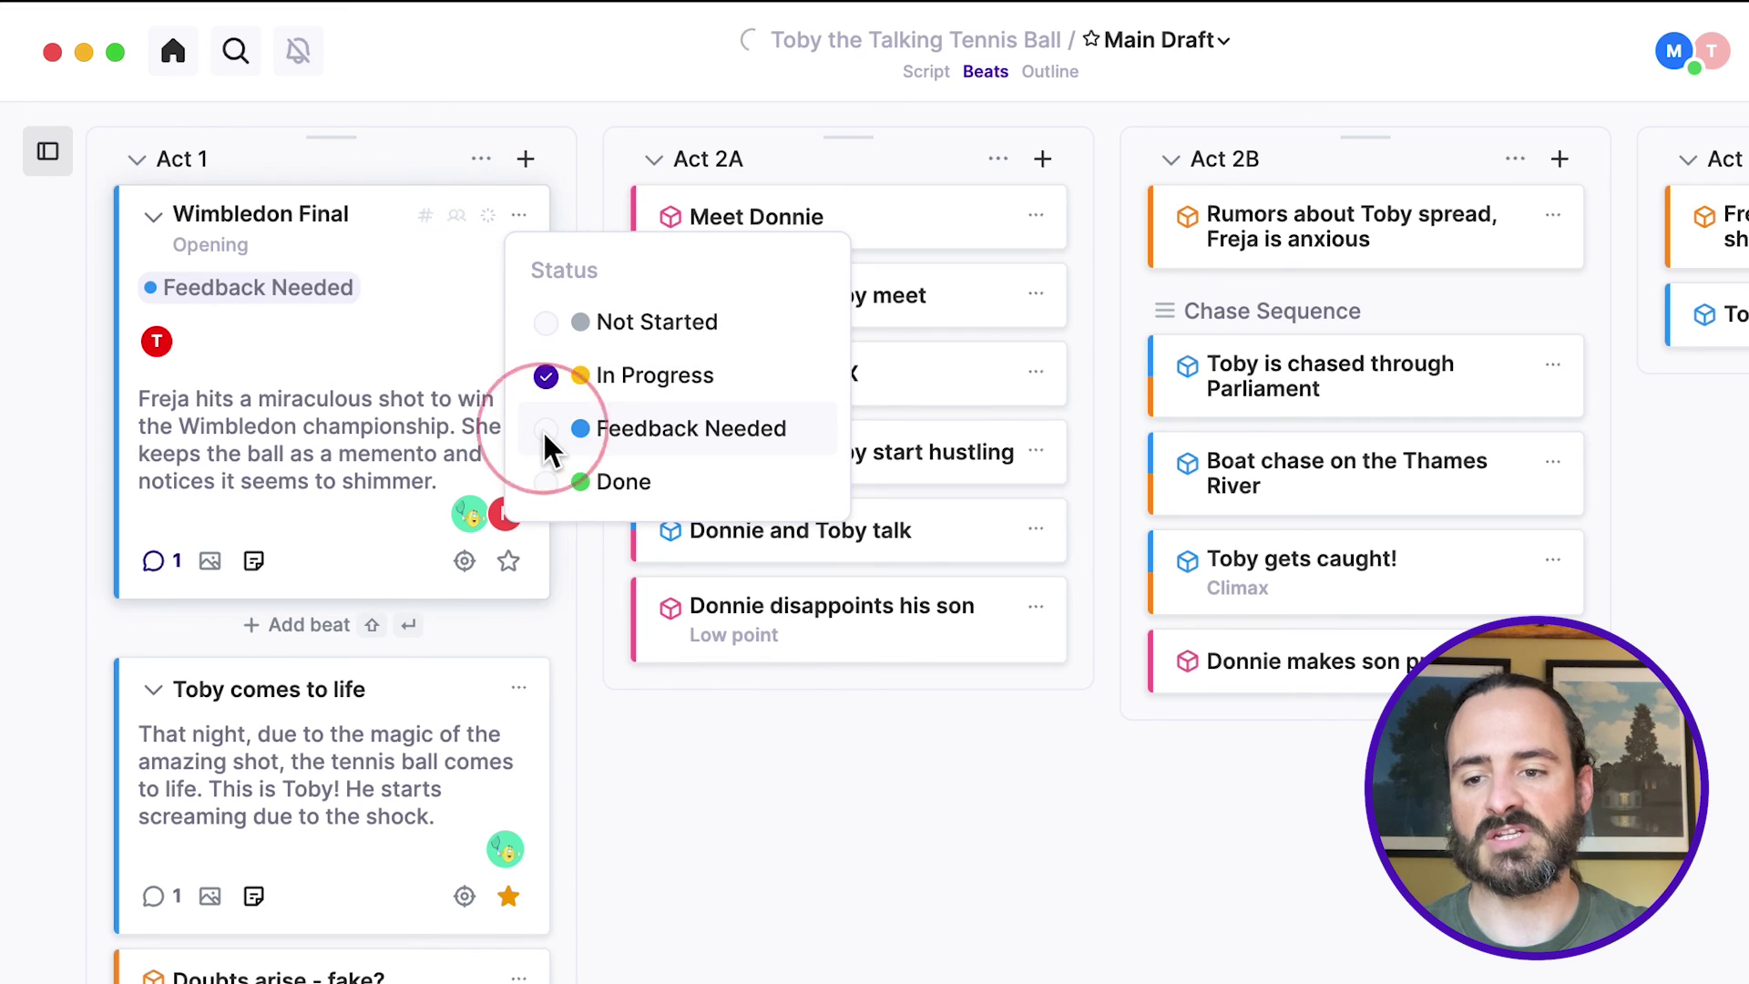
click(488, 216)
click(546, 480)
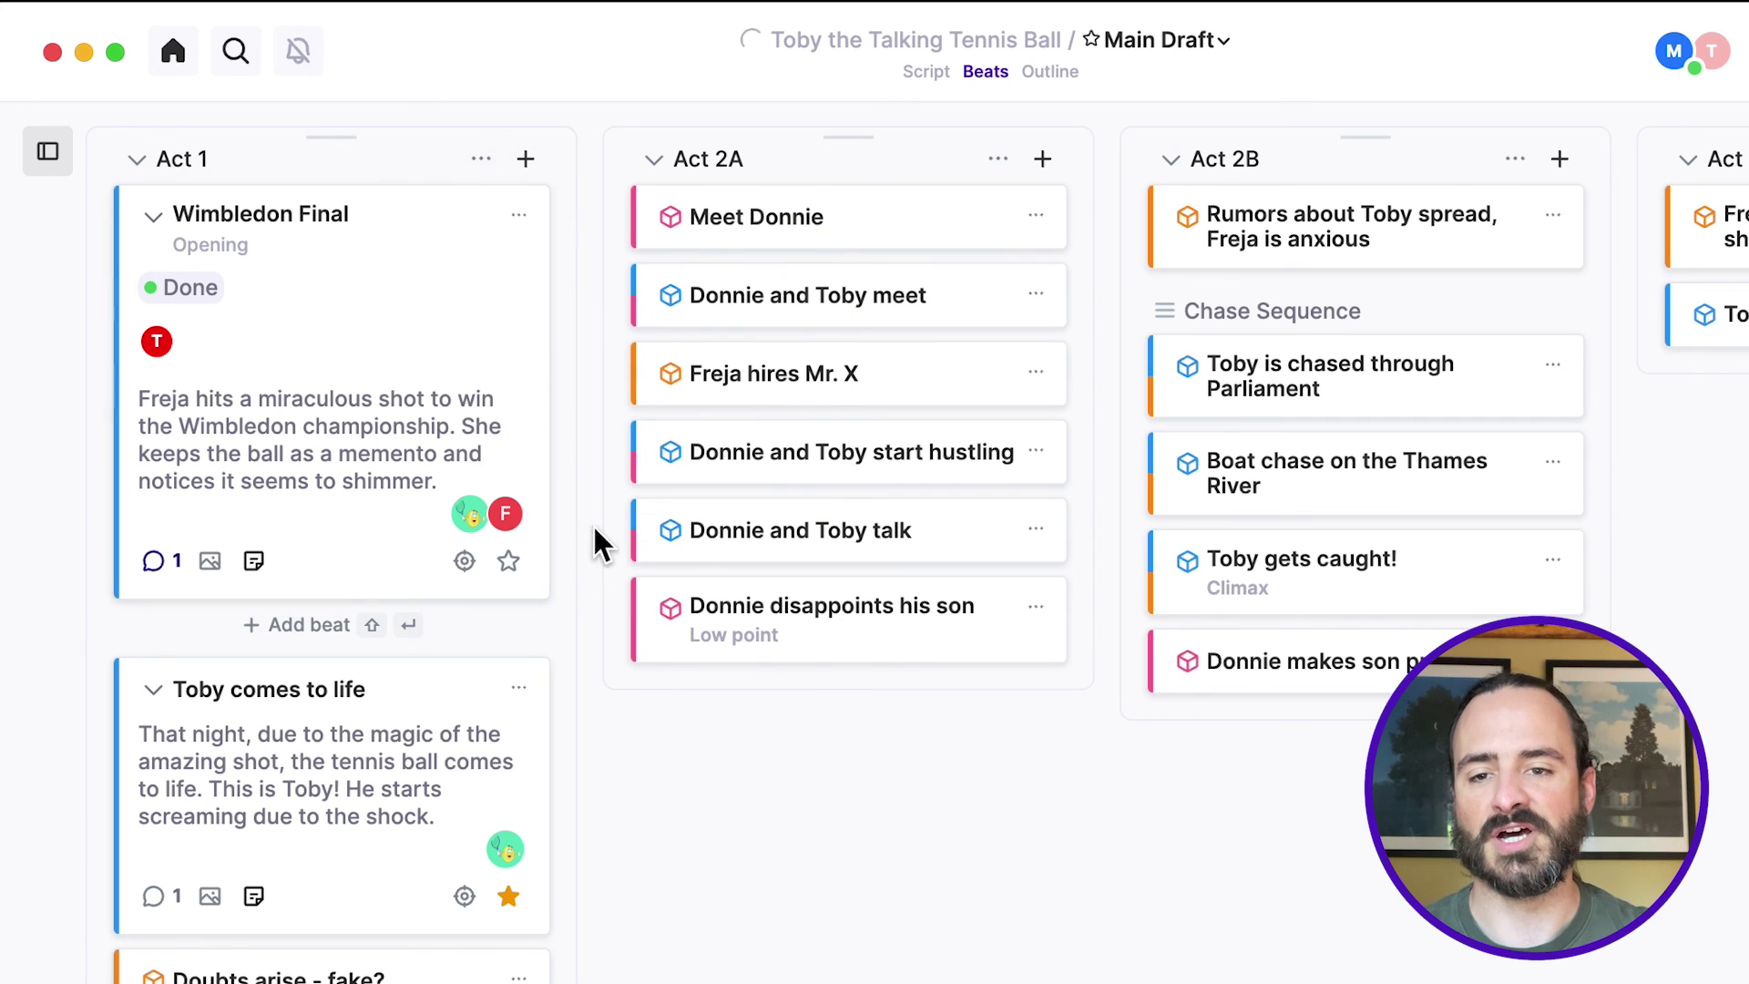